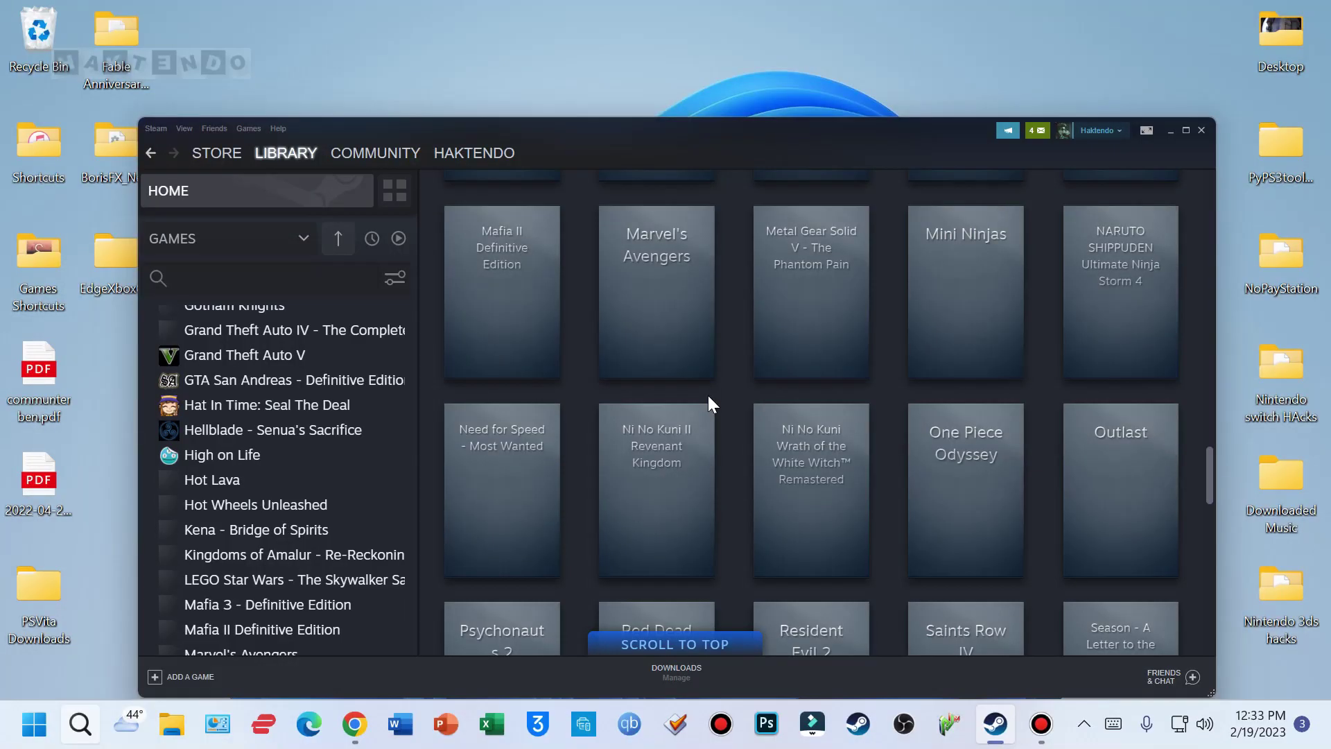
# Look through the library's game grid to compare titles that have cover art with those showing blank covers
pyautogui.moveTo(769, 564)
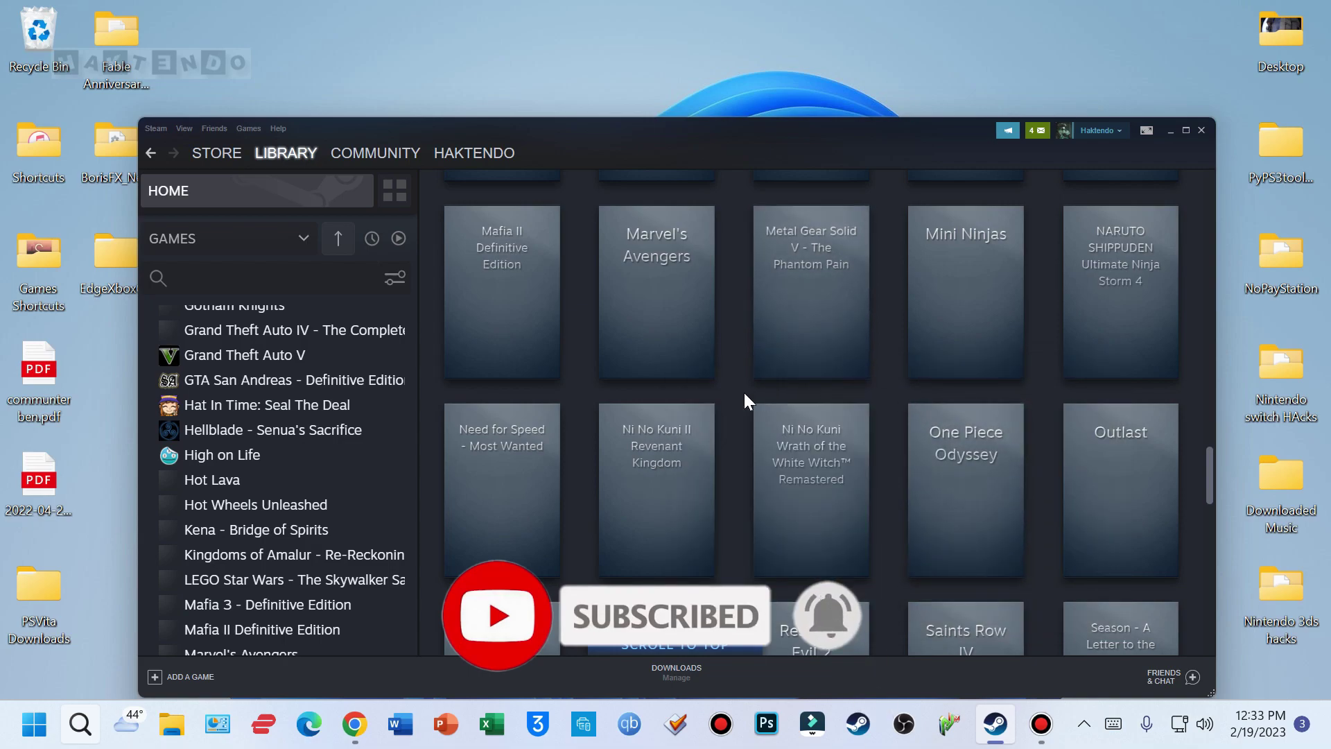
pyautogui.moveTo(773, 140); pyautogui.dragTo(739, 79)
pyautogui.scroll(-3, 762, 360)
pyautogui.scroll(5, 771, 444)
pyautogui.scroll(10, 771, 459)
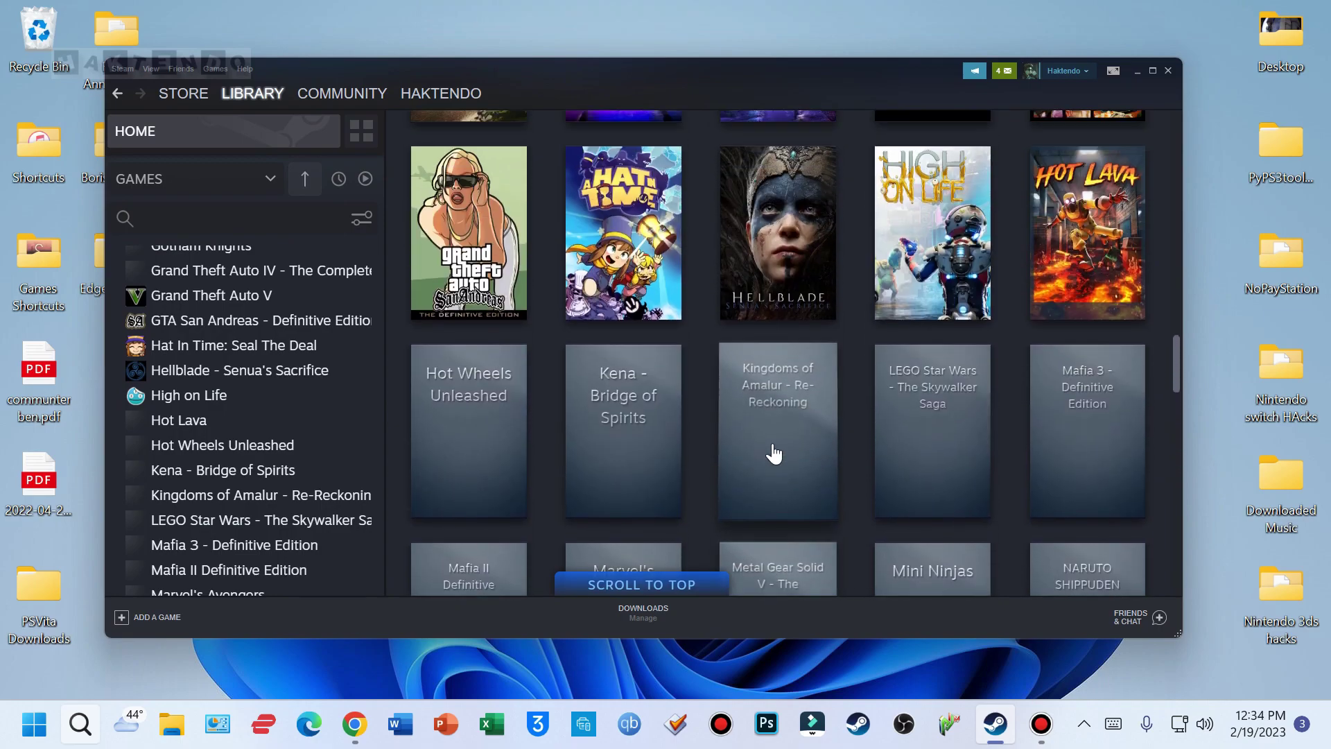
pyautogui.scroll(-10, 804, 360)
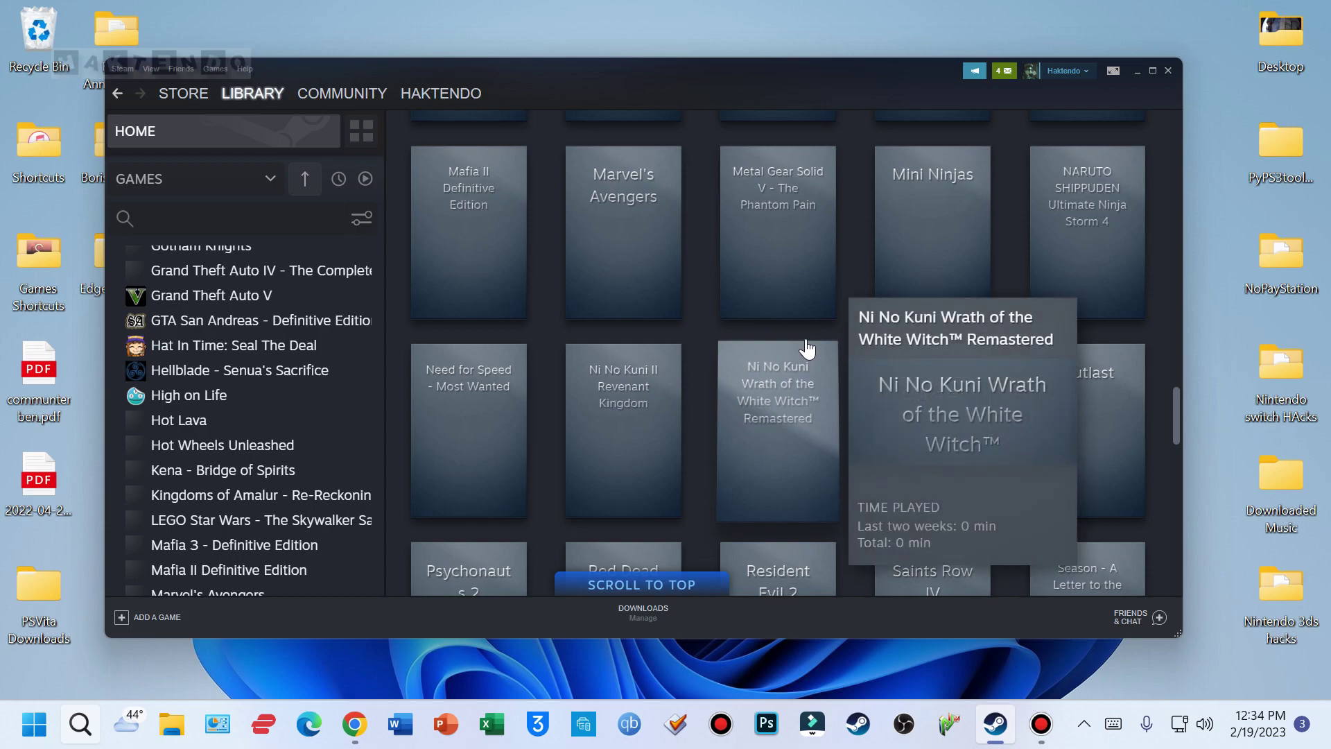
pyautogui.scroll(-4, 809, 351)
pyautogui.scroll(14, 797, 409)
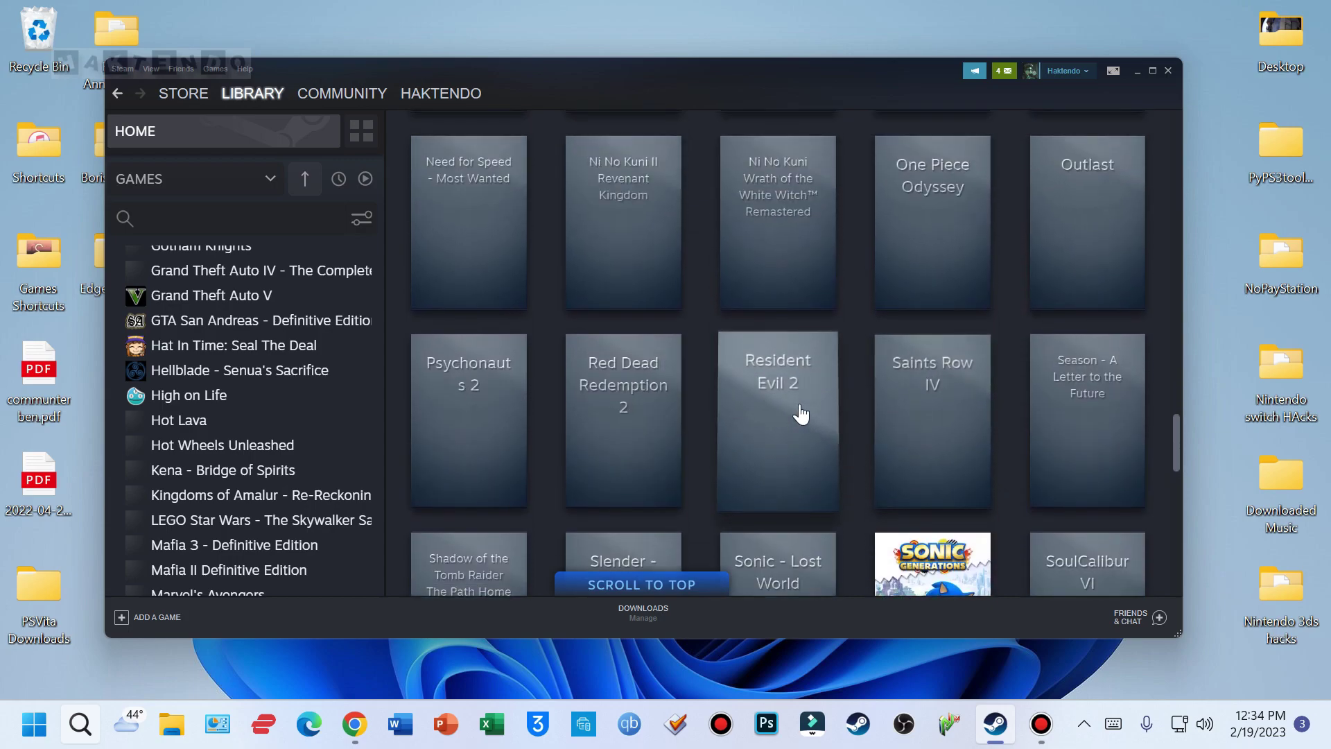
pyautogui.scroll(11, 828, 416)
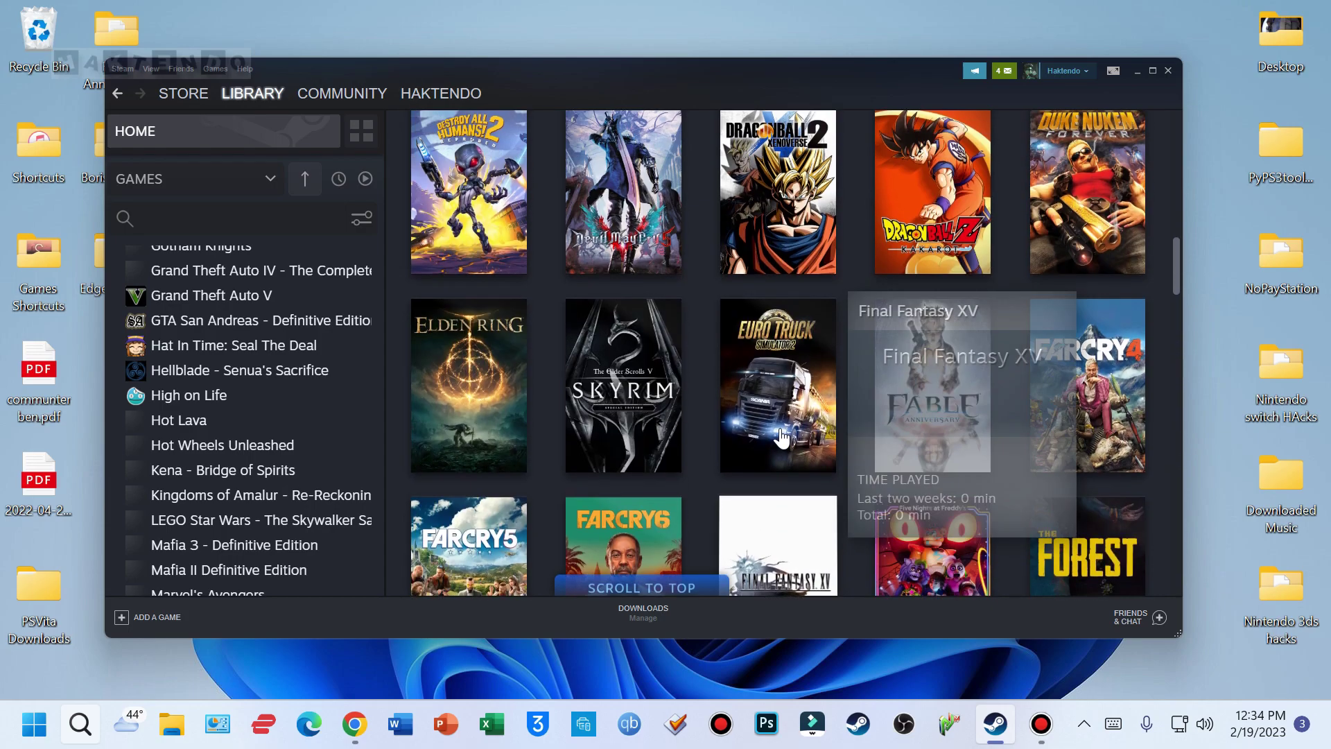
pyautogui.scroll(6, 818, 415)
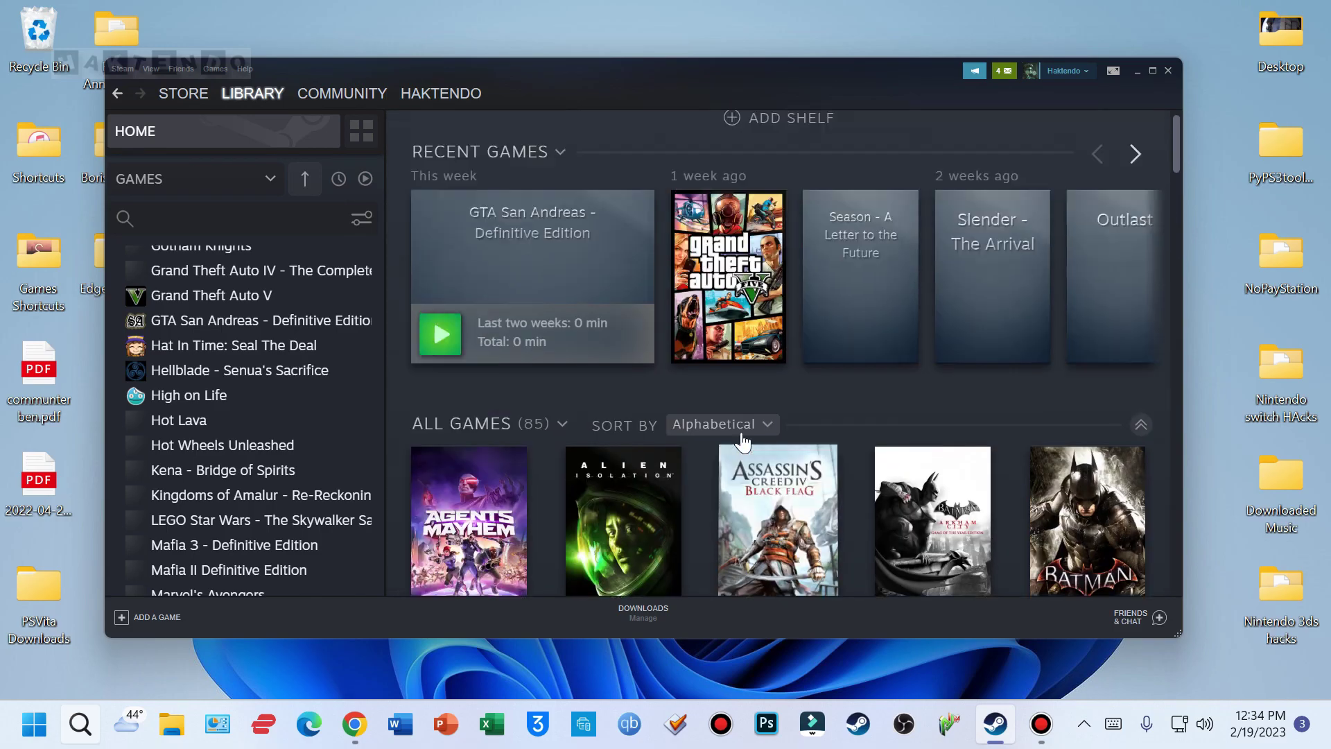
pyautogui.scroll(-2, 690, 540)
pyautogui.scroll(-12, 690, 540)
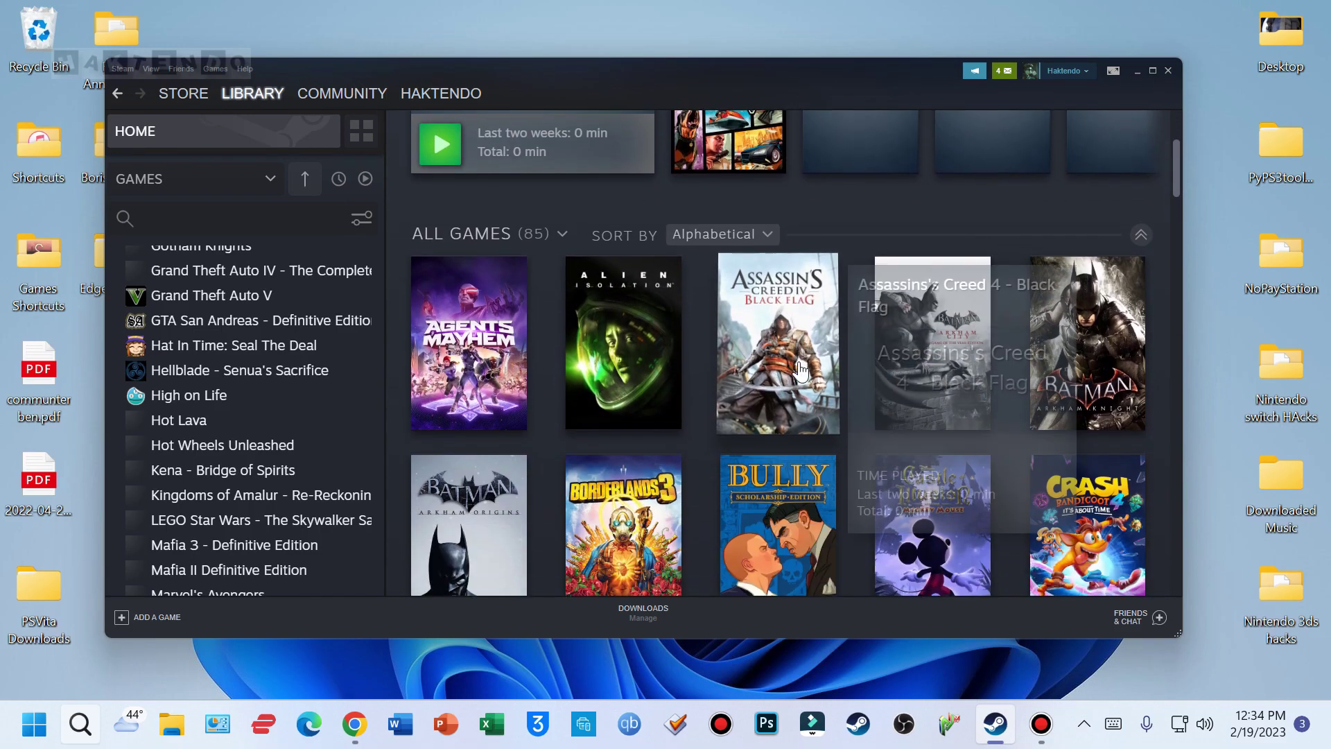
pyautogui.scroll(-6, 816, 383)
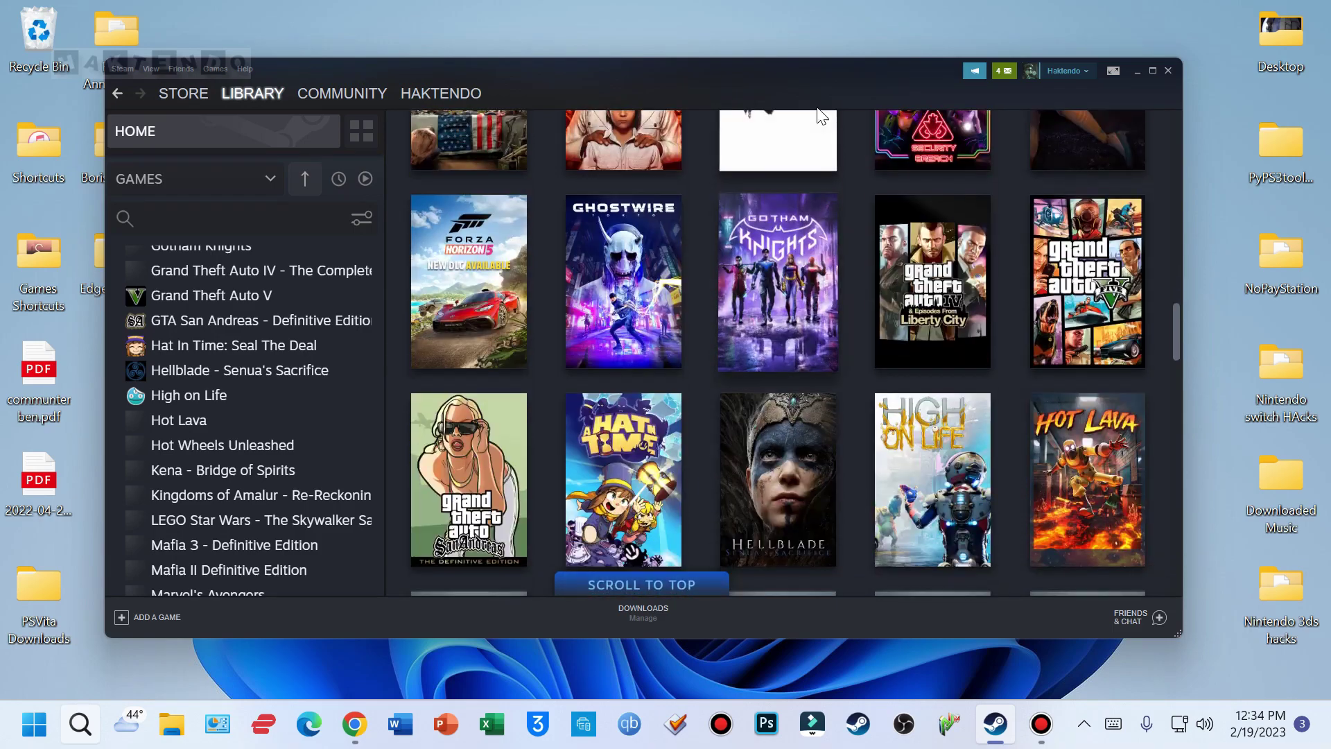
pyautogui.click(1040, 724)
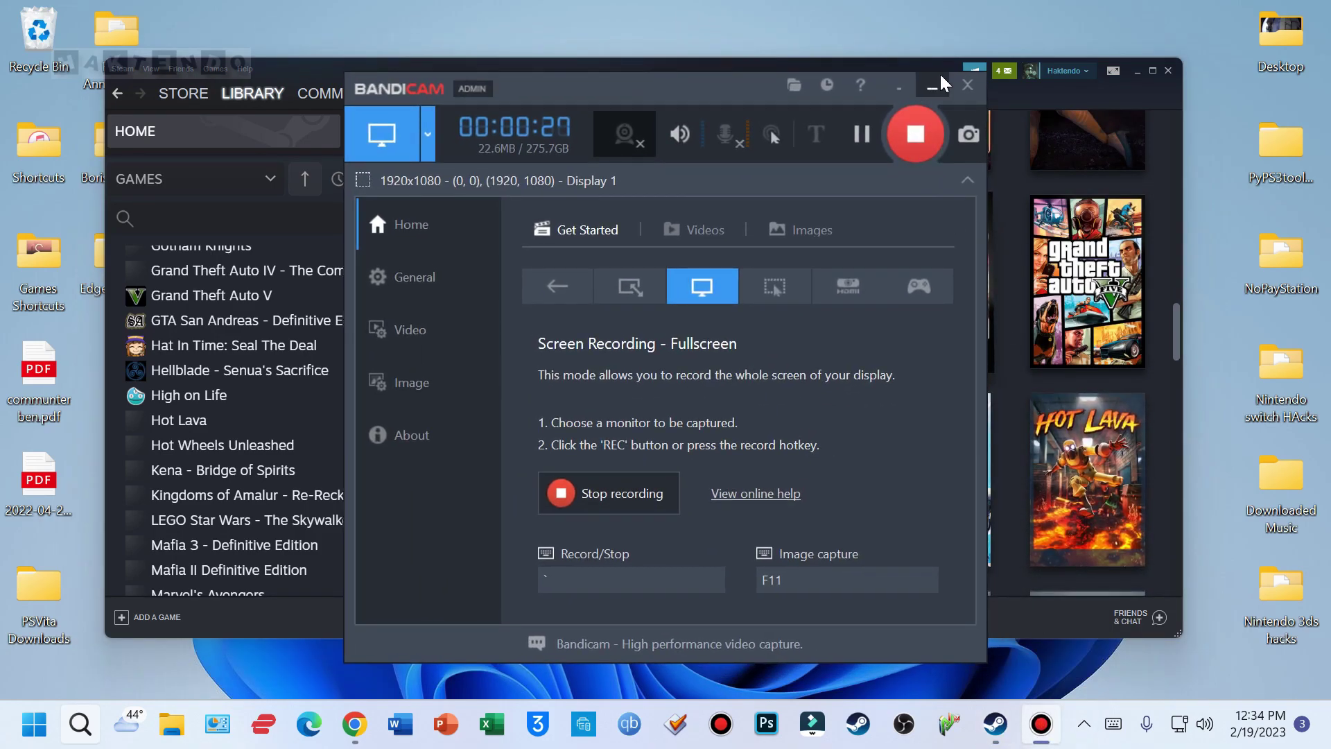
pyautogui.click(932, 85)
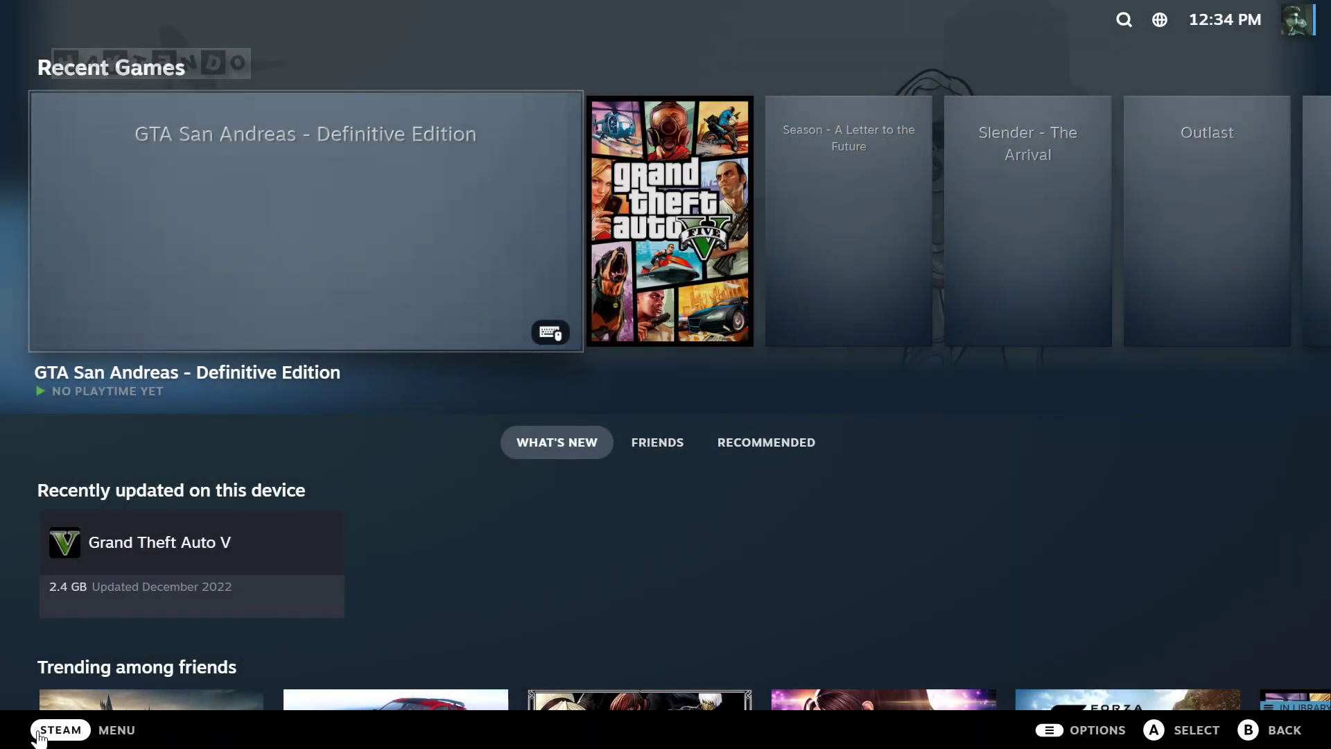
# Browse the non-Steam games in the Big Picture library for missing covers and open the Street Fighter V - Champion Edition page
pyautogui.click(41, 734)
pyautogui.click(111, 258)
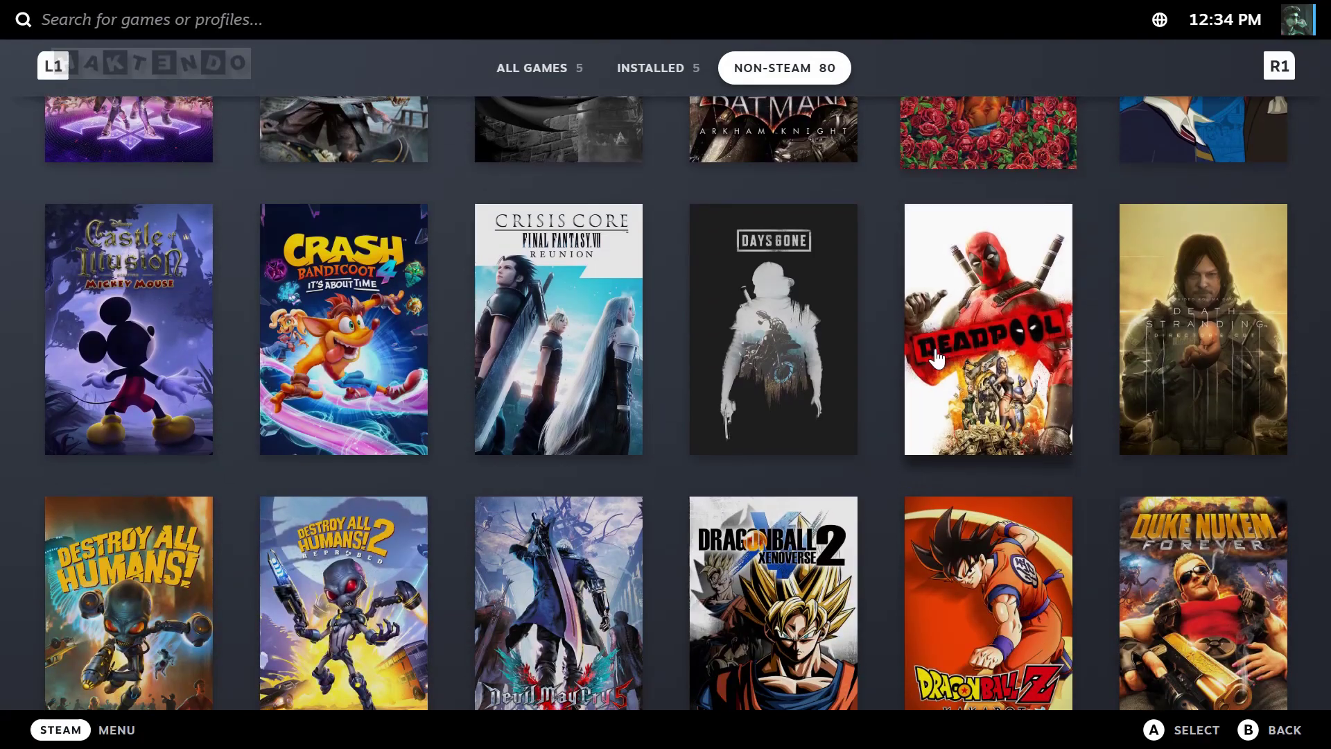
pyautogui.scroll(-15, 936, 357)
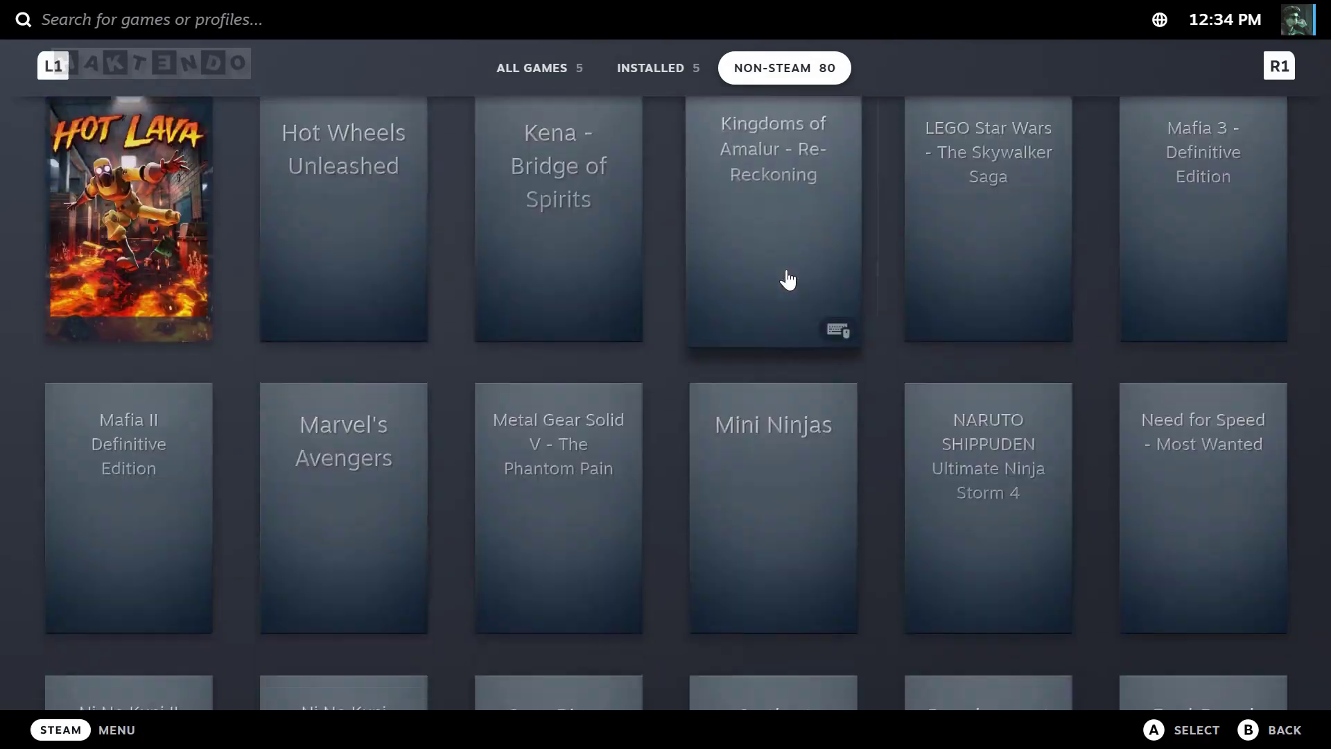
pyautogui.scroll(-10, 788, 279)
pyautogui.scroll(2, 954, 475)
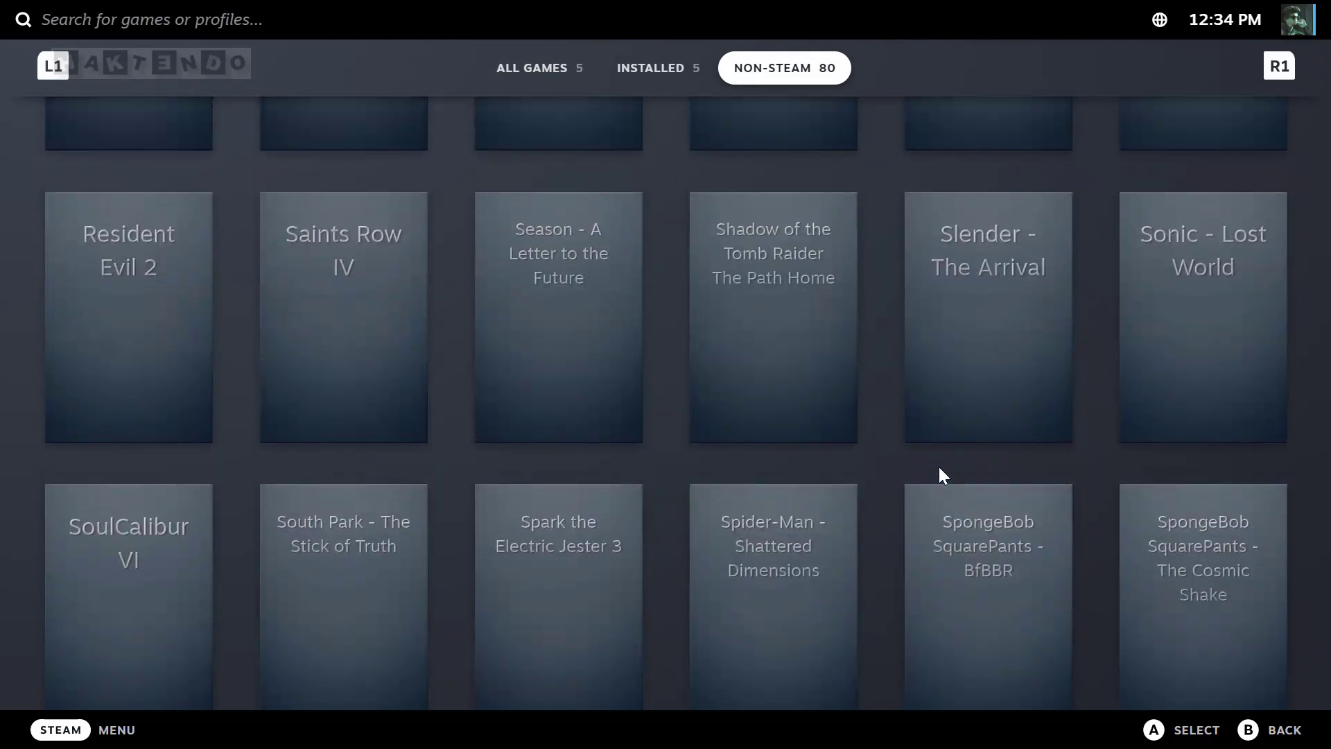
pyautogui.scroll(2, 938, 467)
pyautogui.scroll(-8, 924, 464)
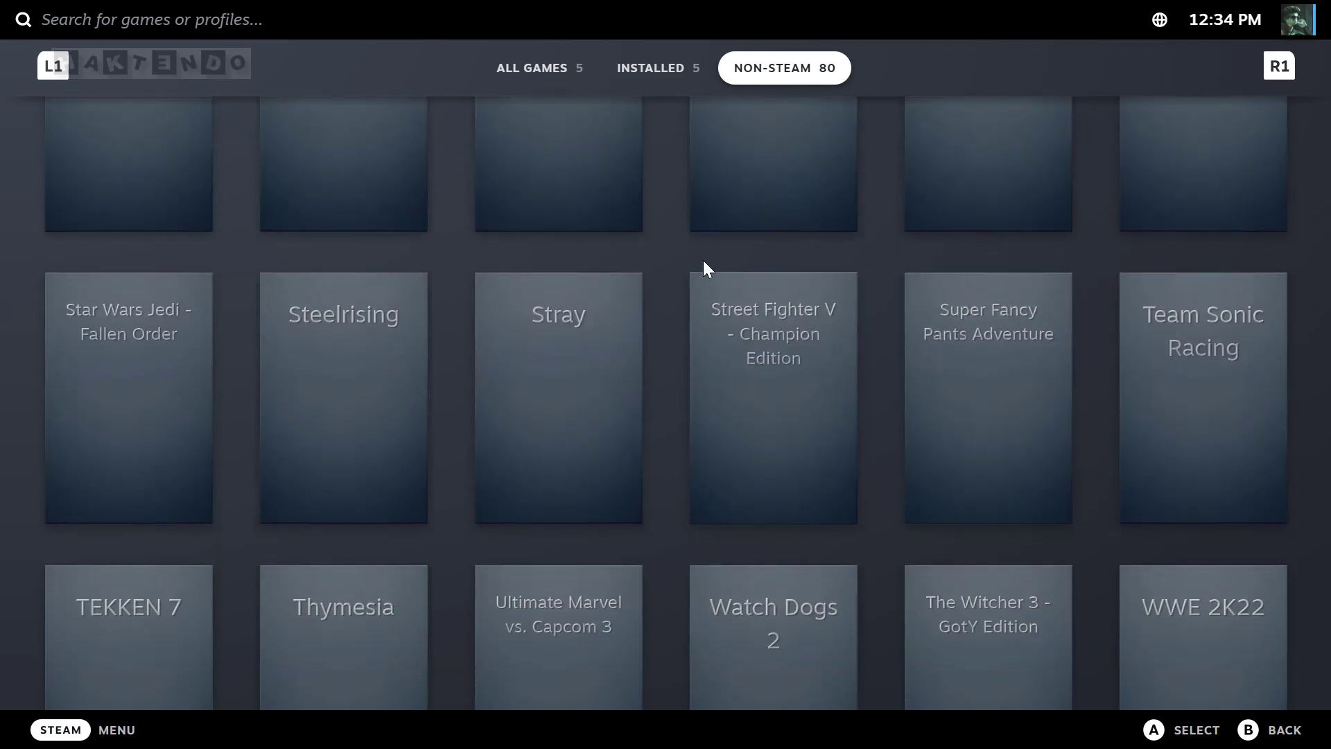
pyautogui.click(770, 409)
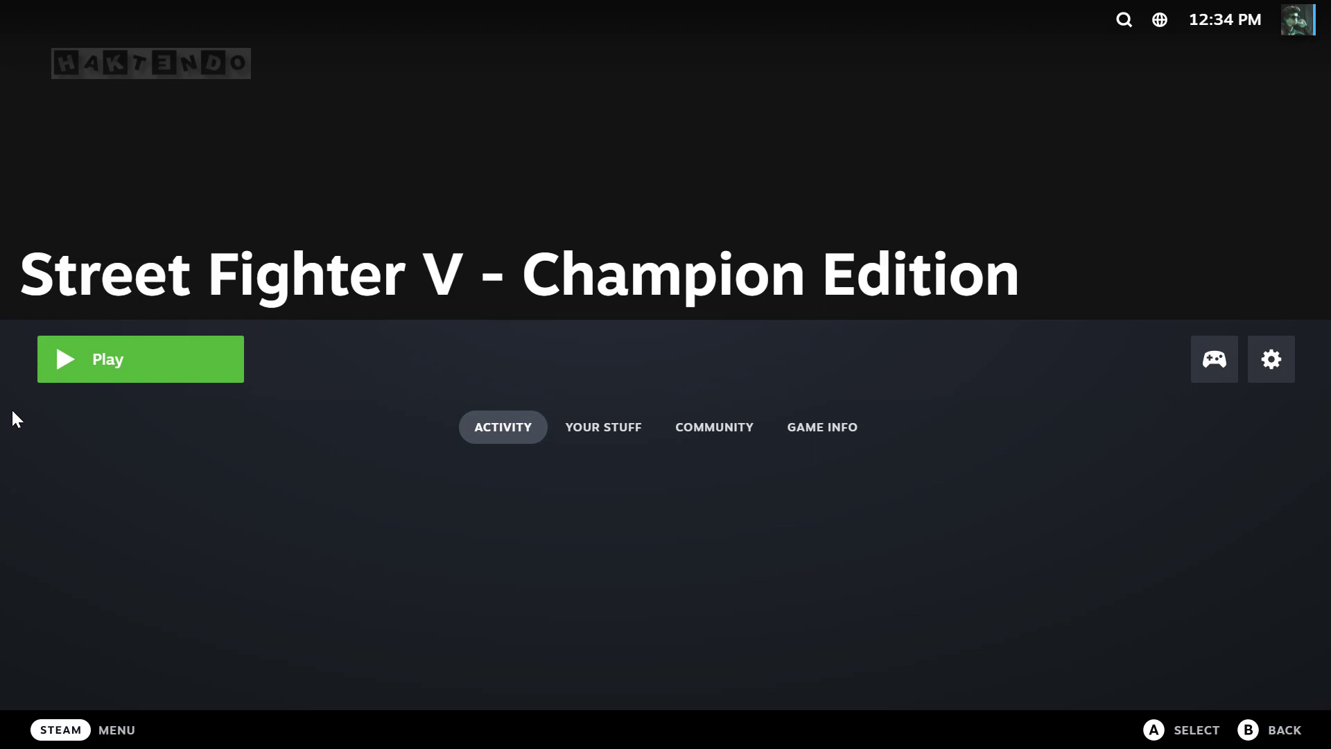
# Leave the game page and exit Big Picture Mode to return to the desktop Steam window
pyautogui.press('Escape')
pyautogui.hotkey('ctrl', 'f')
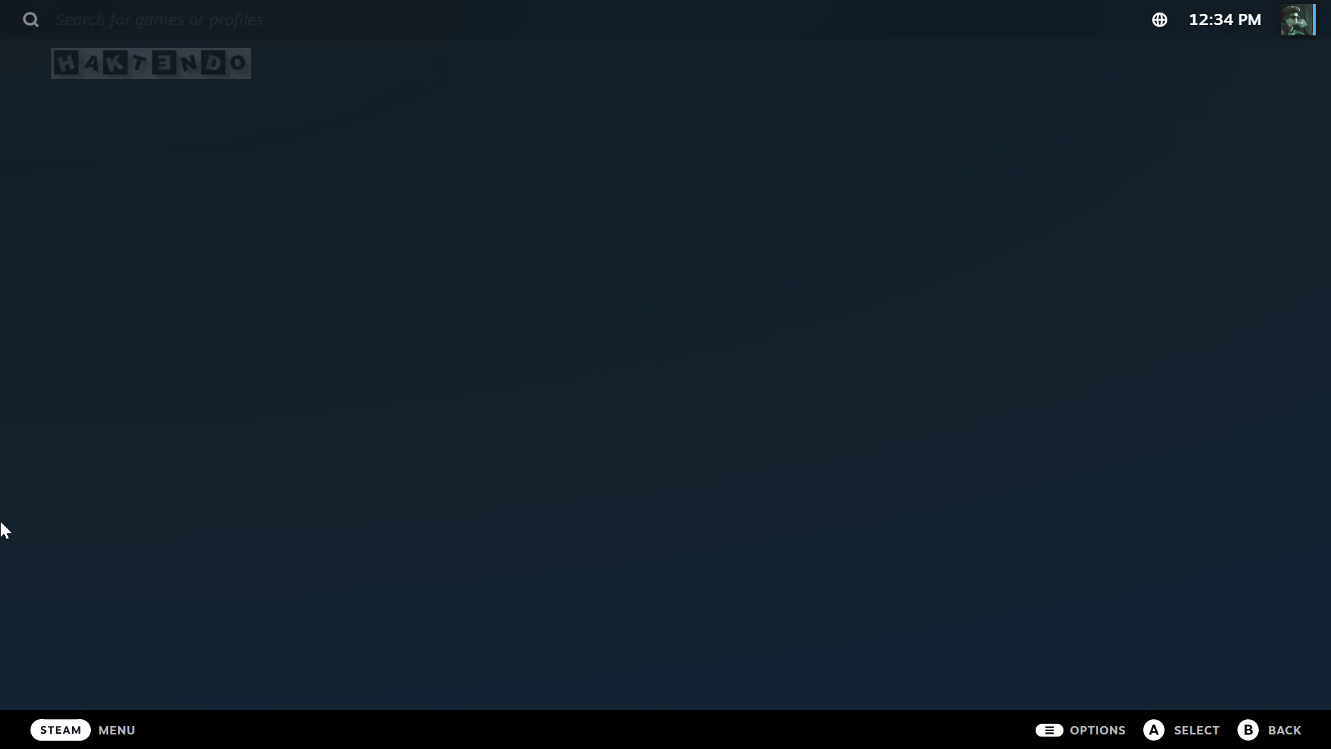
pyautogui.press('Escape')
pyautogui.click(60, 729)
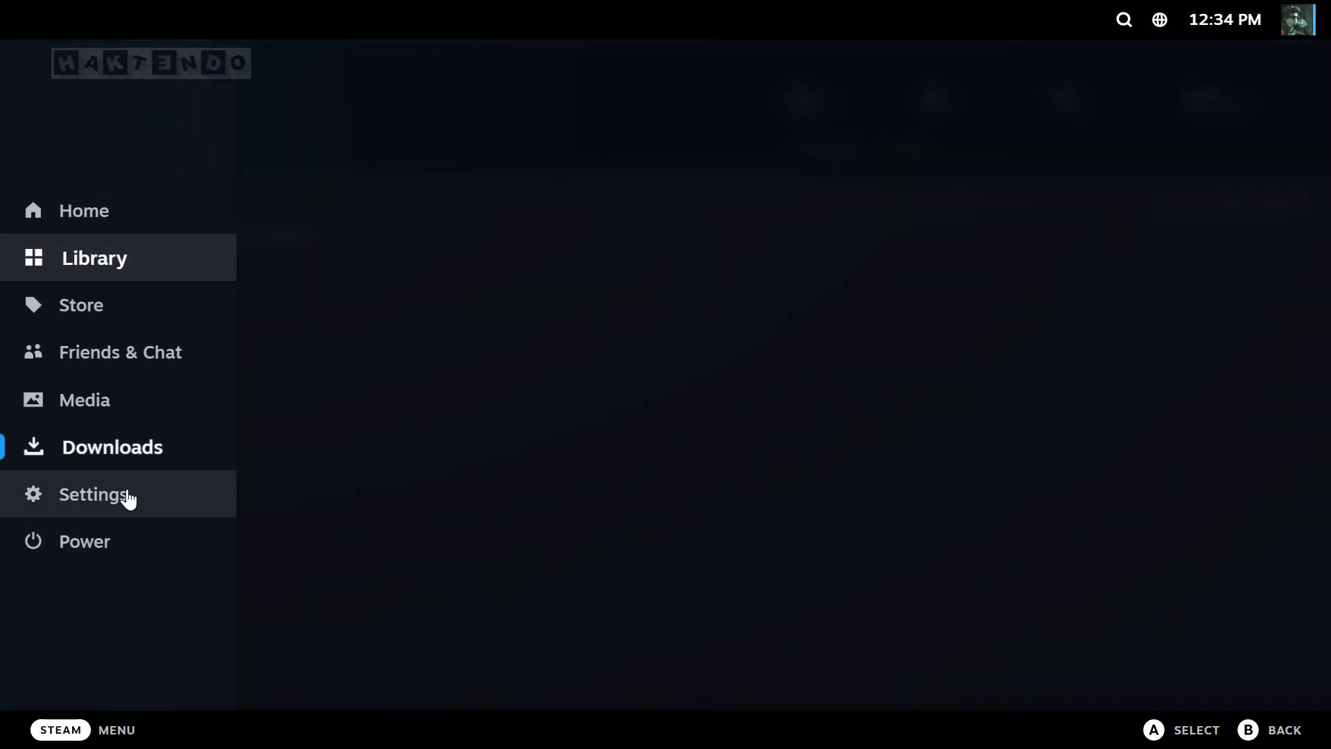
pyautogui.click(117, 511)
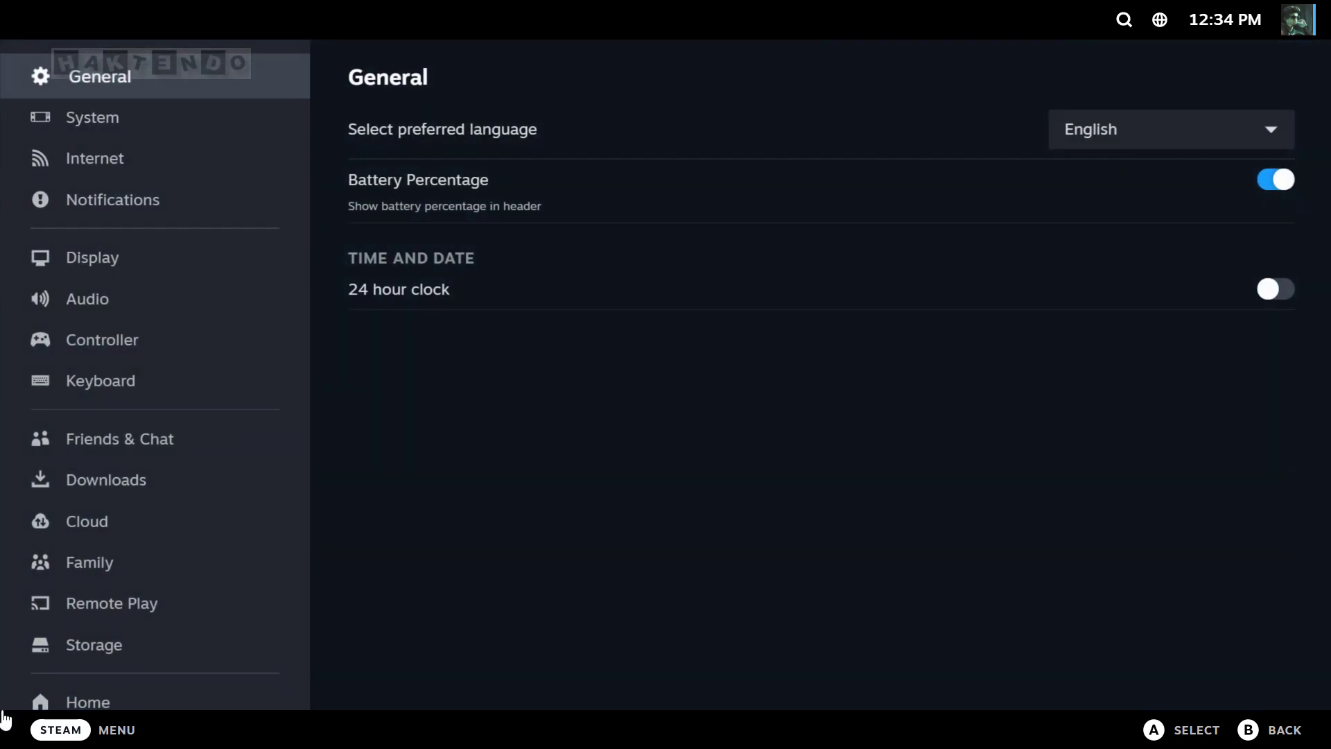
pyautogui.click(64, 736)
pyautogui.click(86, 545)
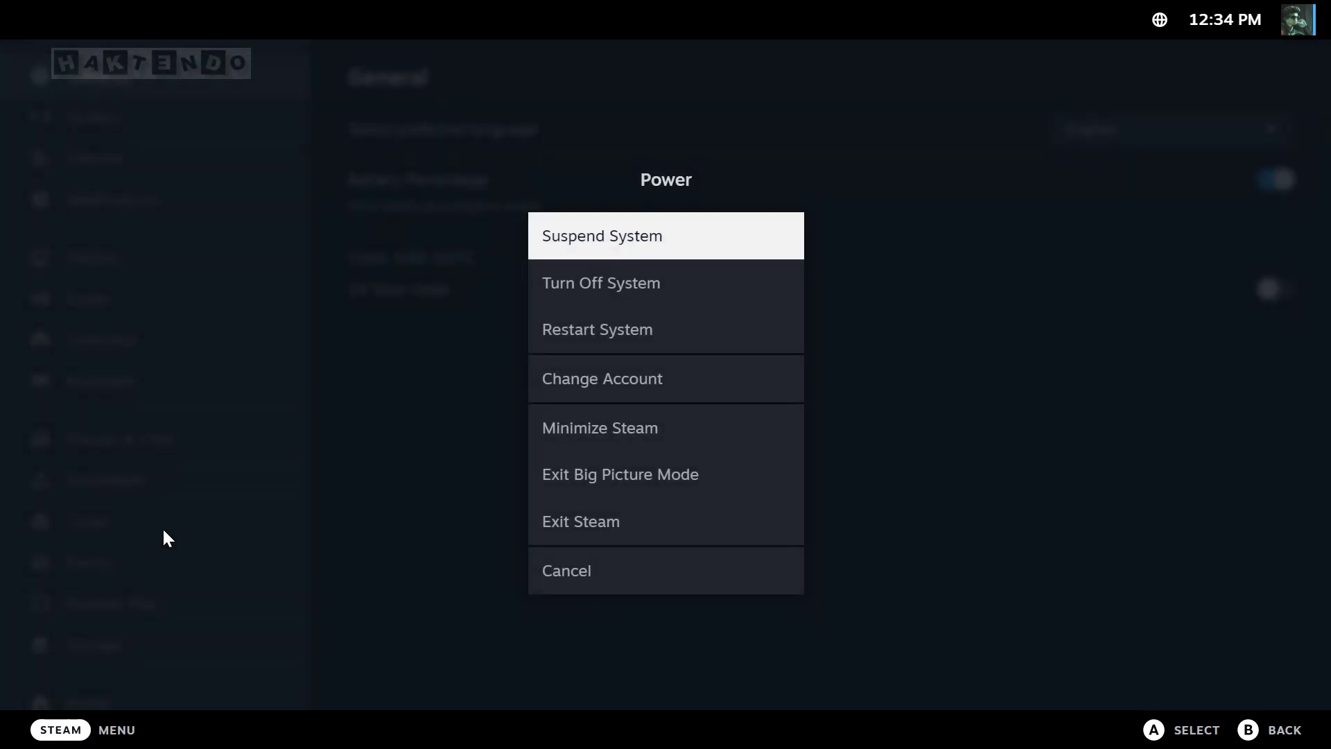
pyautogui.click(575, 486)
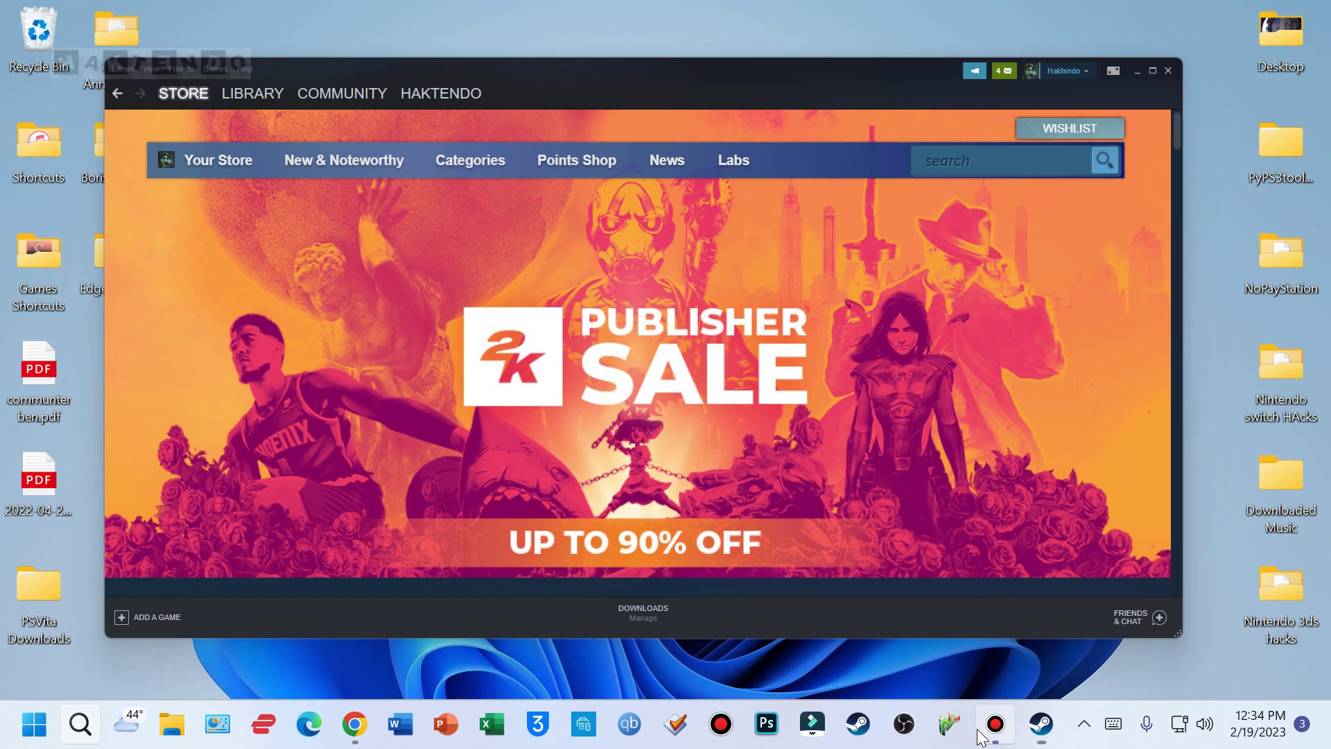
pyautogui.click(994, 728)
pyautogui.click(995, 728)
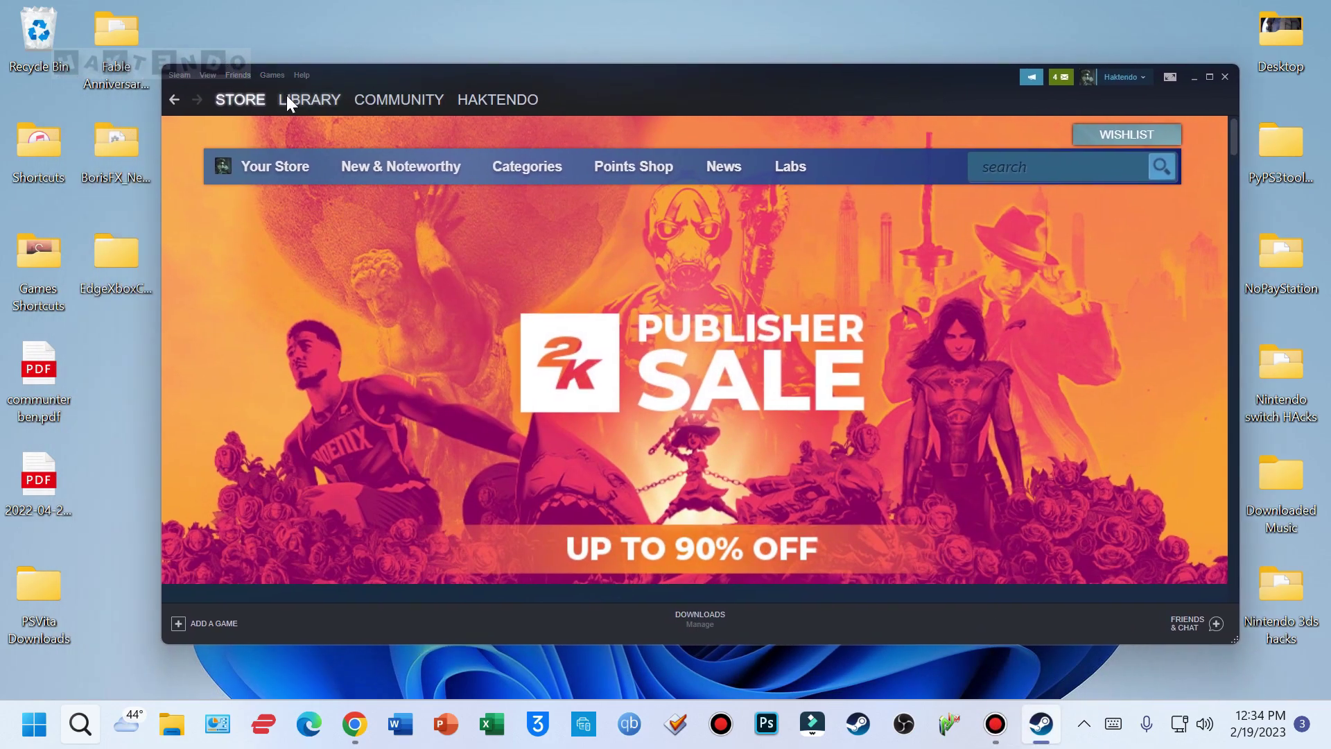
# Open the desktop library and examine the grid for games without cover art, starting from Hot Wheels Unleashed
pyautogui.click(293, 101)
pyautogui.scroll(-10, 847, 389)
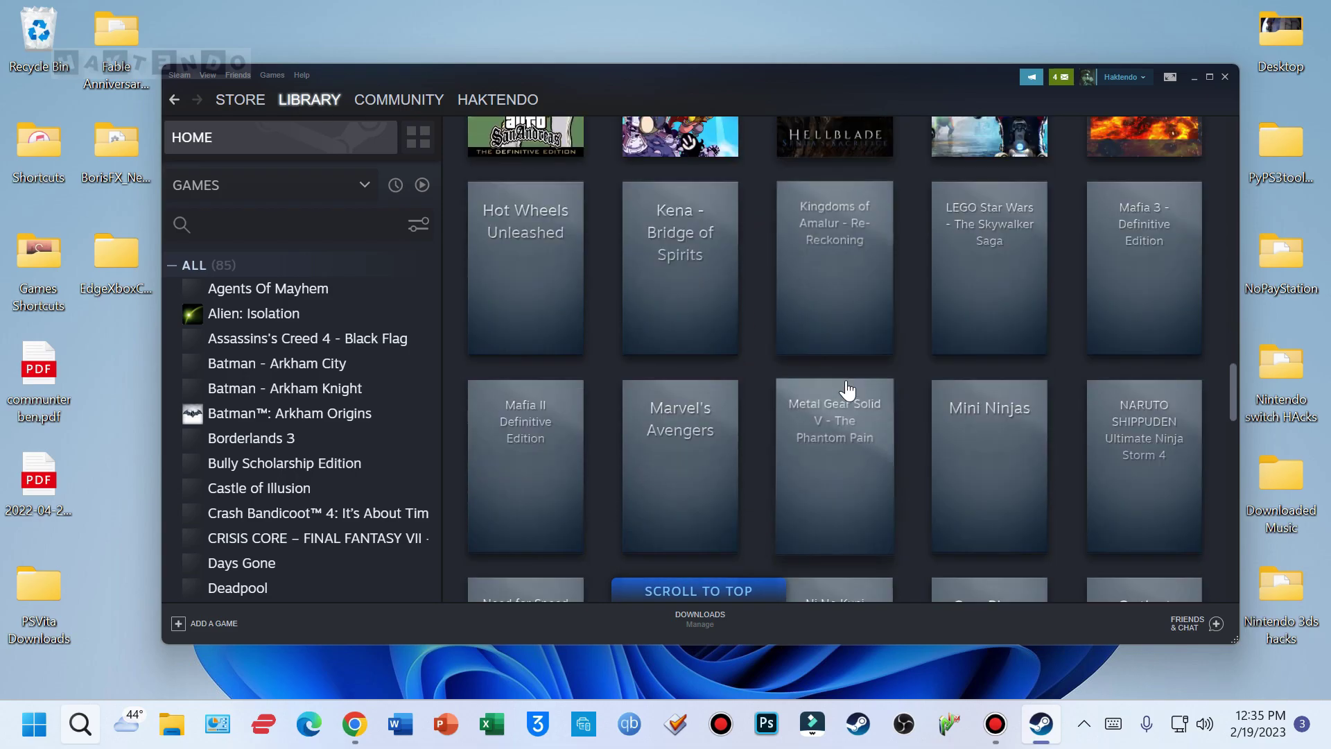
pyautogui.scroll(10, 717, 537)
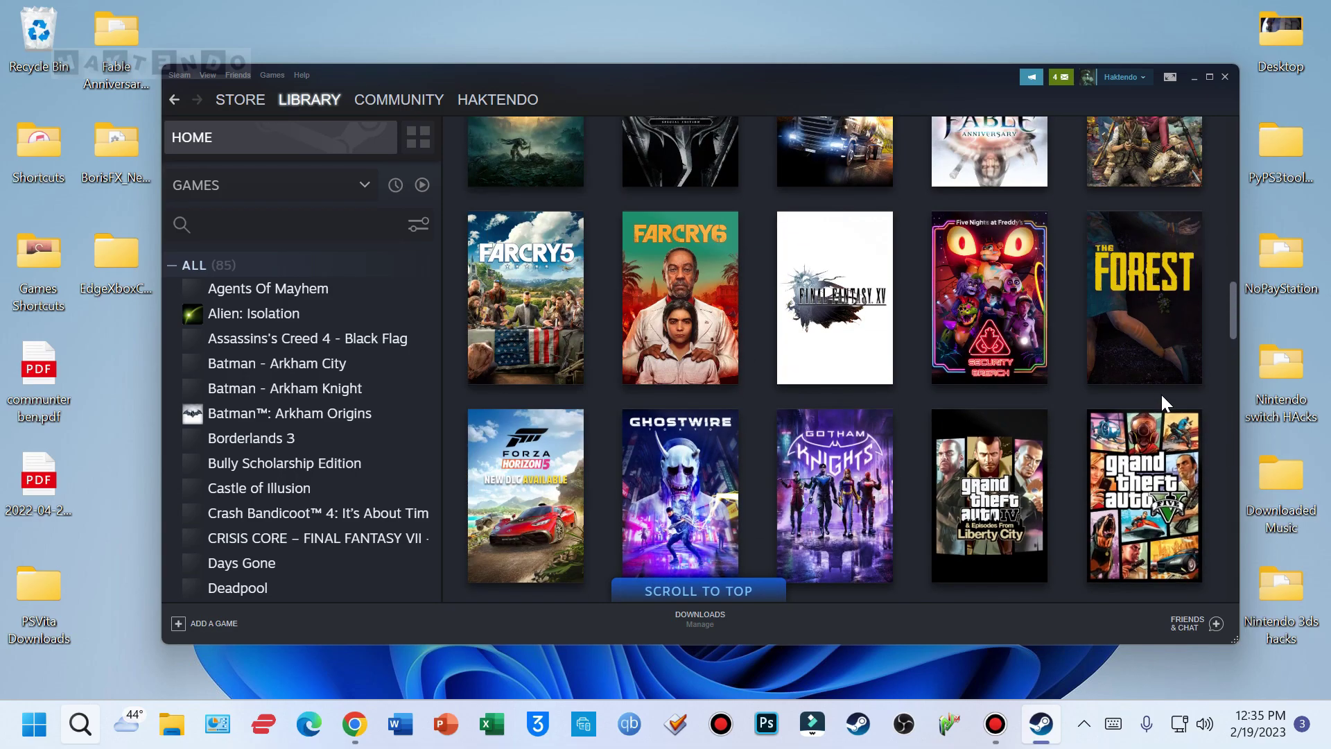
pyautogui.scroll(-6, 1162, 407)
pyautogui.scroll(-5, 1137, 387)
pyautogui.scroll(8, 959, 450)
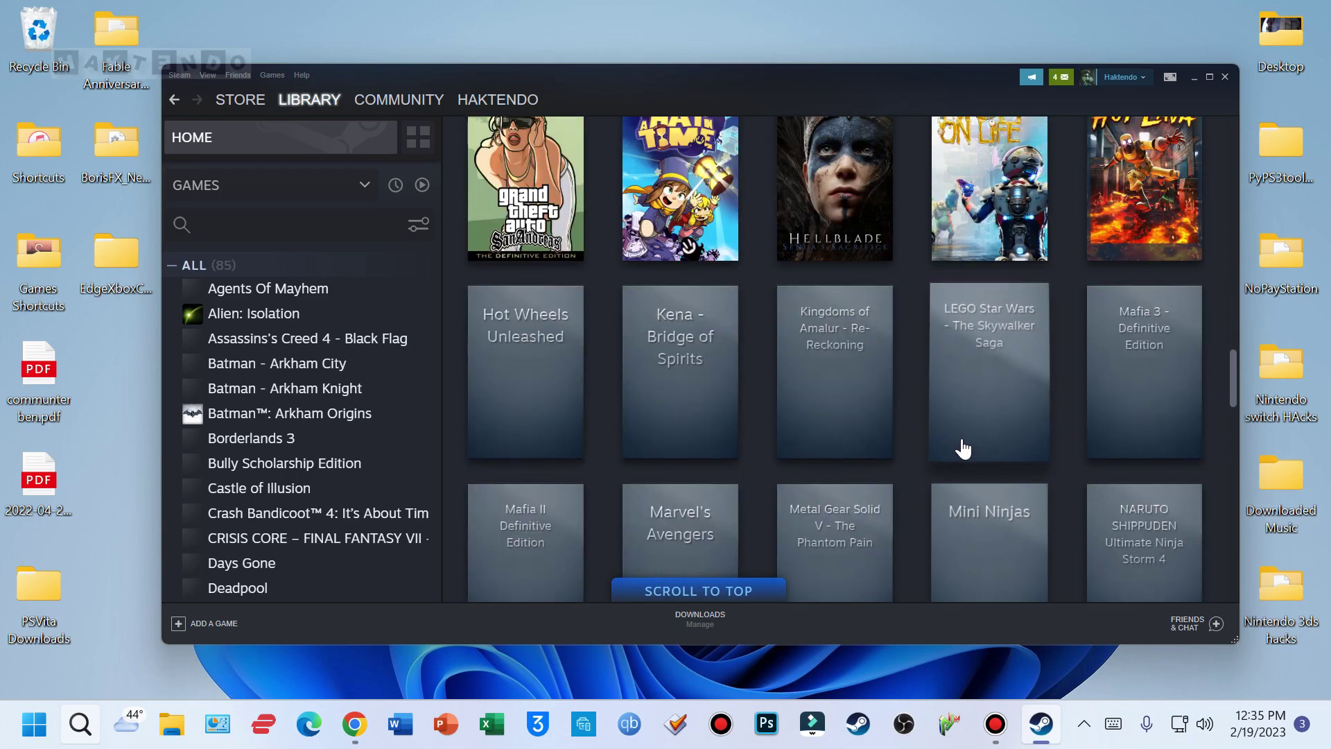
pyautogui.scroll(-5, 750, 409)
pyautogui.scroll(3, 648, 451)
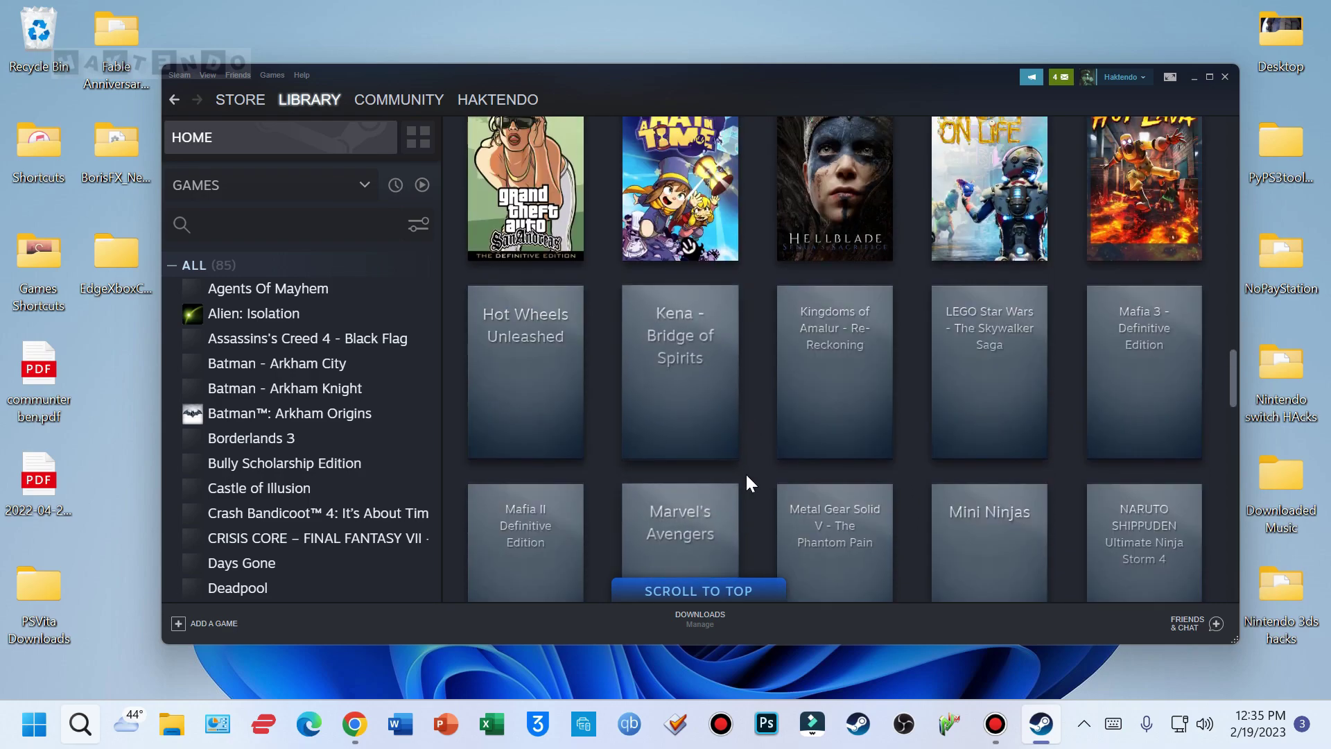
# Reposition the Steam window, view the Hot Wheels Unleashed page and return to the library grid
pyautogui.moveTo(821, 103); pyautogui.dragTo(778, 106)
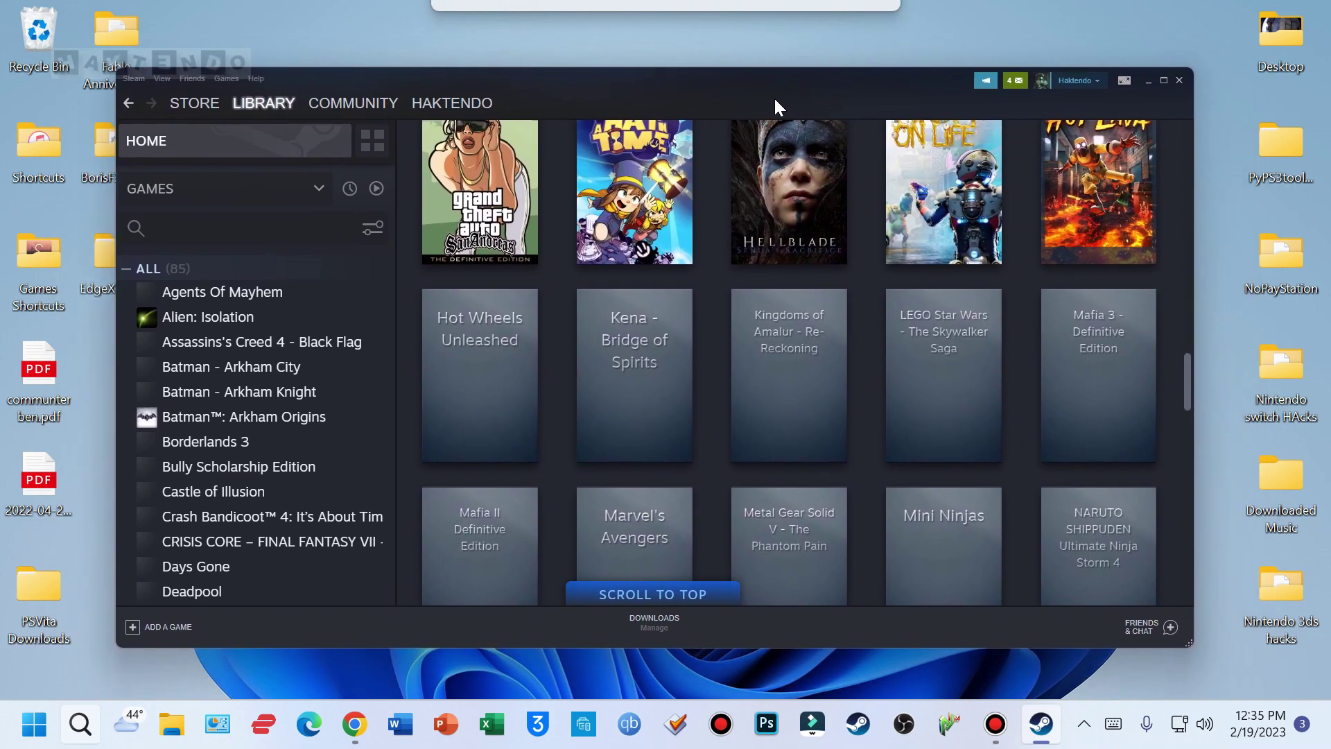
pyautogui.scroll(-3, 559, 414)
pyautogui.scroll(3, 466, 378)
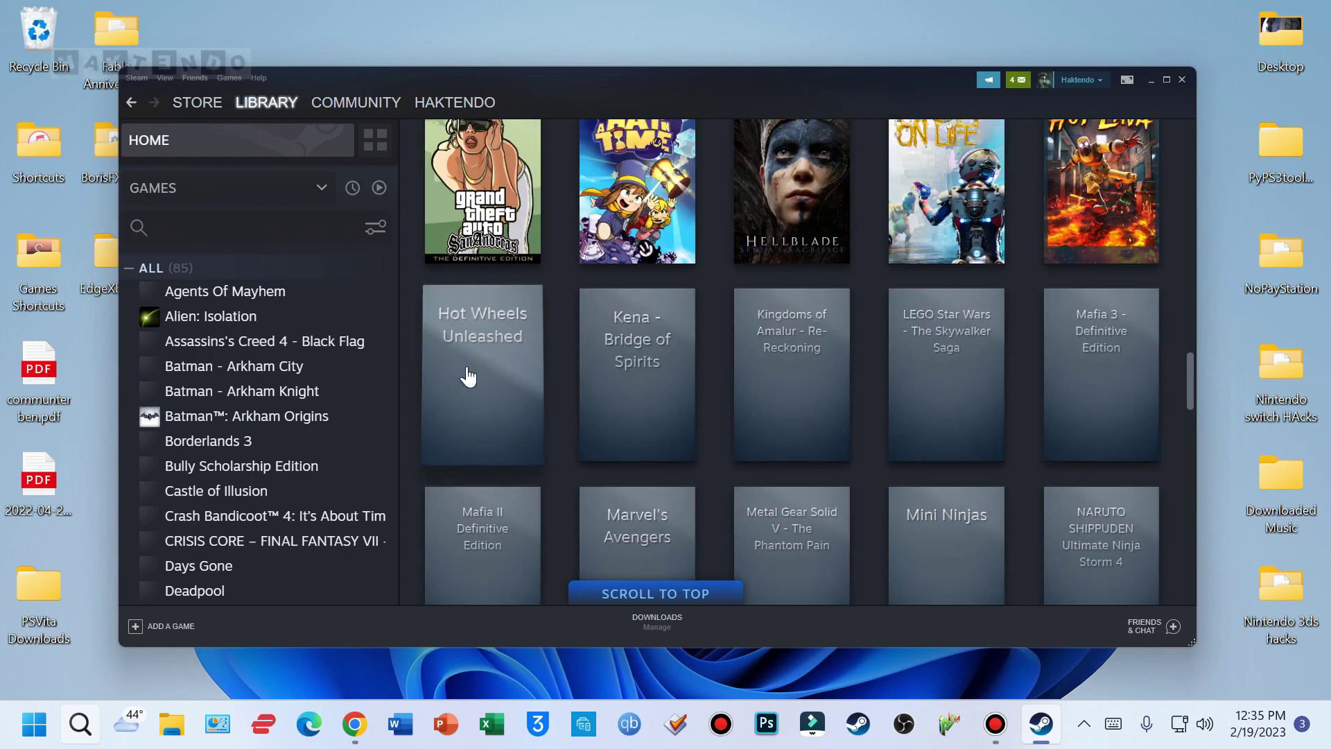
pyautogui.click(466, 378)
pyautogui.click(277, 103)
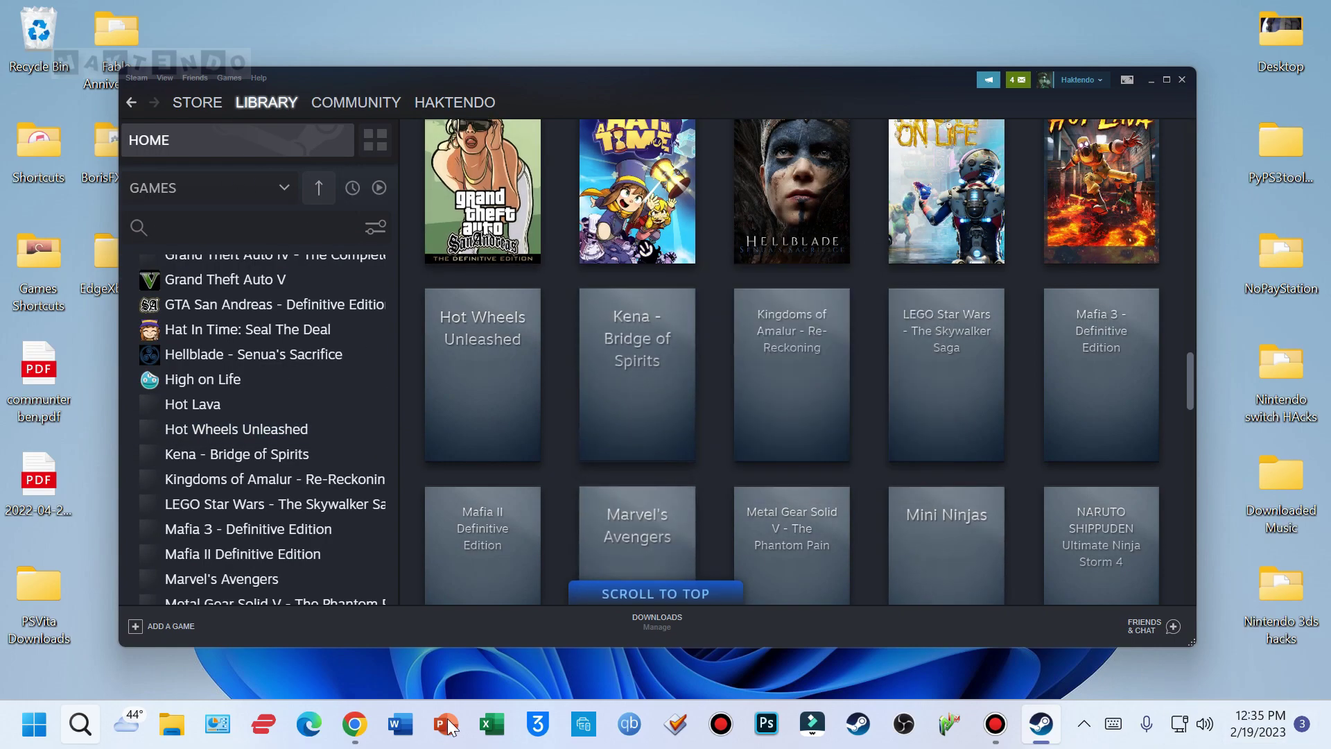
# Switch to Chrome, open the bookmarked SteamGridDB home page and close the downloads bar
pyautogui.click(354, 739)
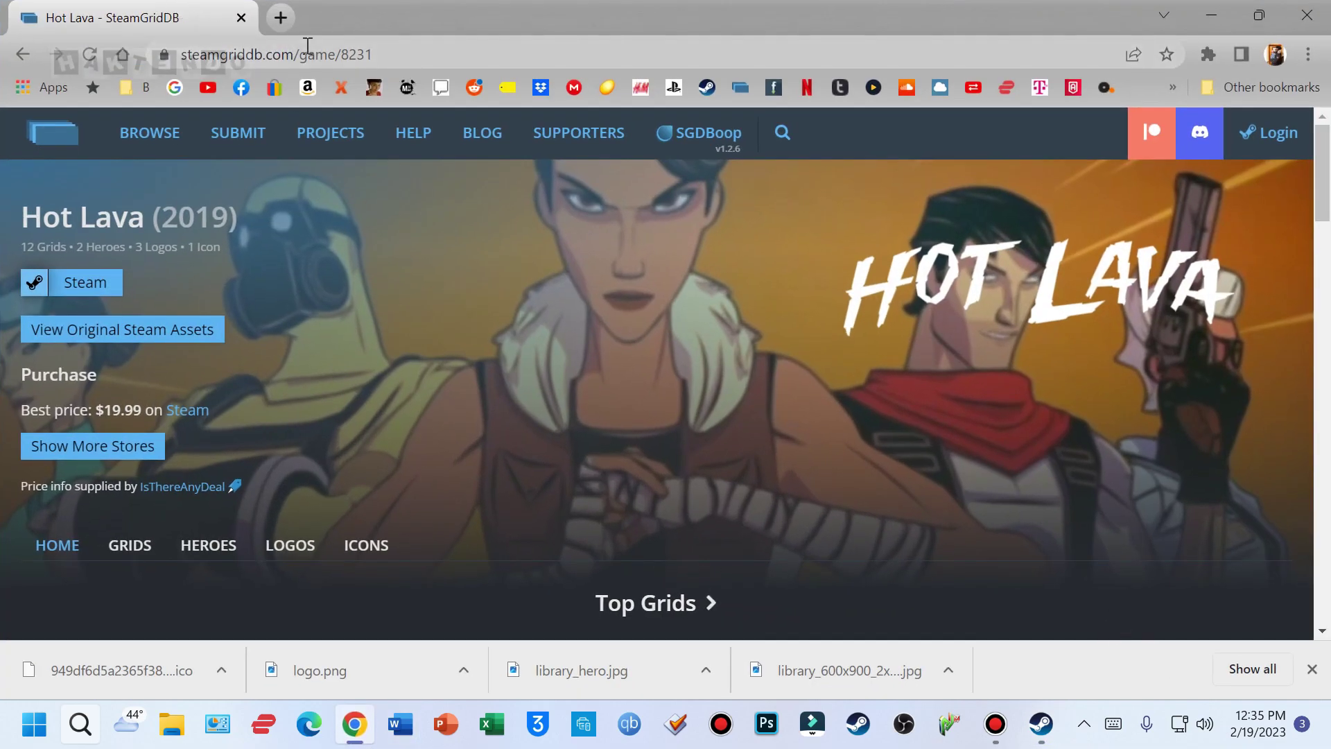
pyautogui.click(740, 88)
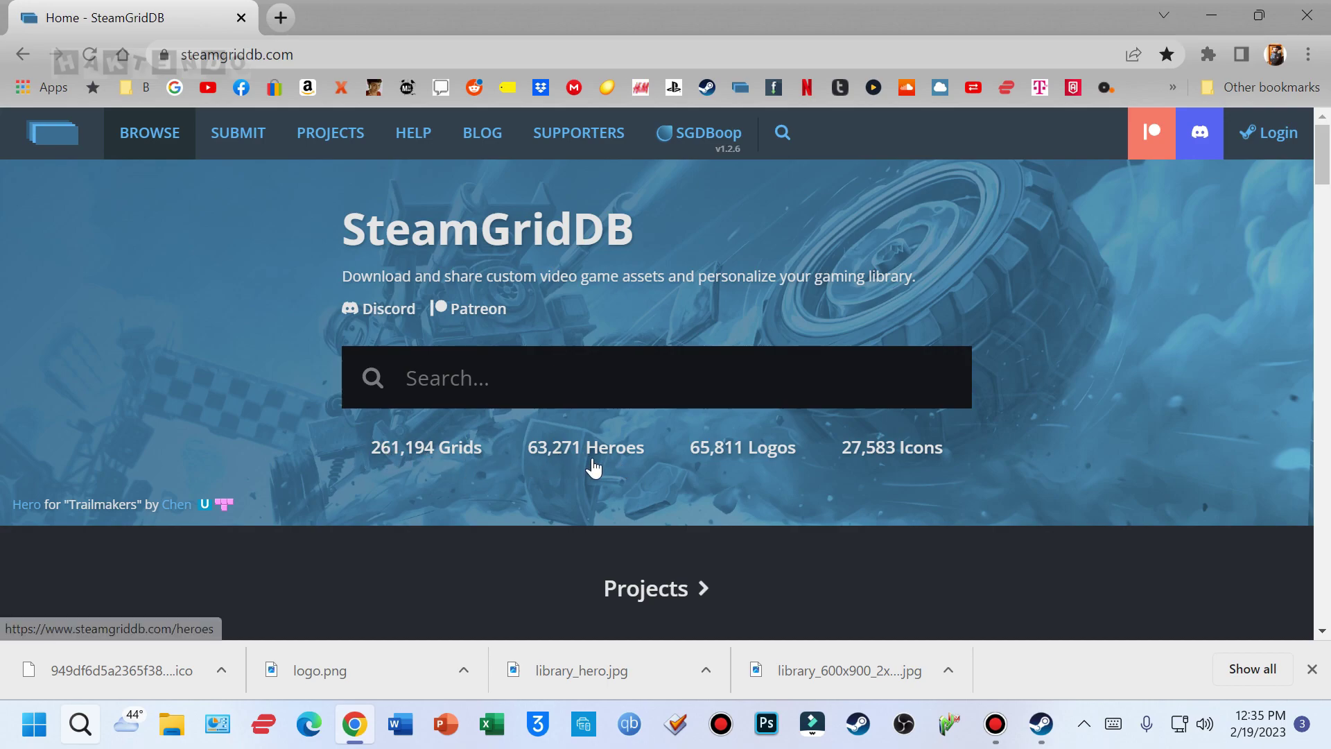
pyautogui.scroll(-2, 511, 505)
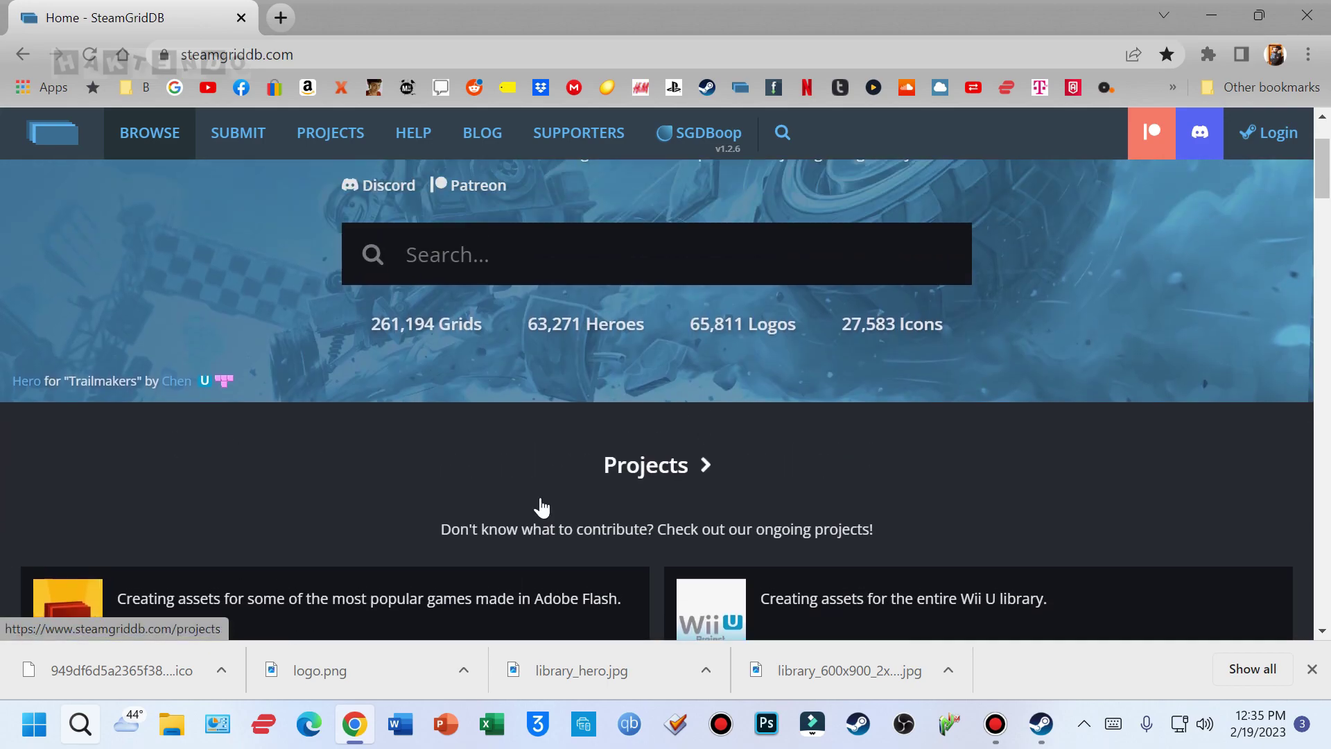
pyautogui.scroll(1, 680, 525)
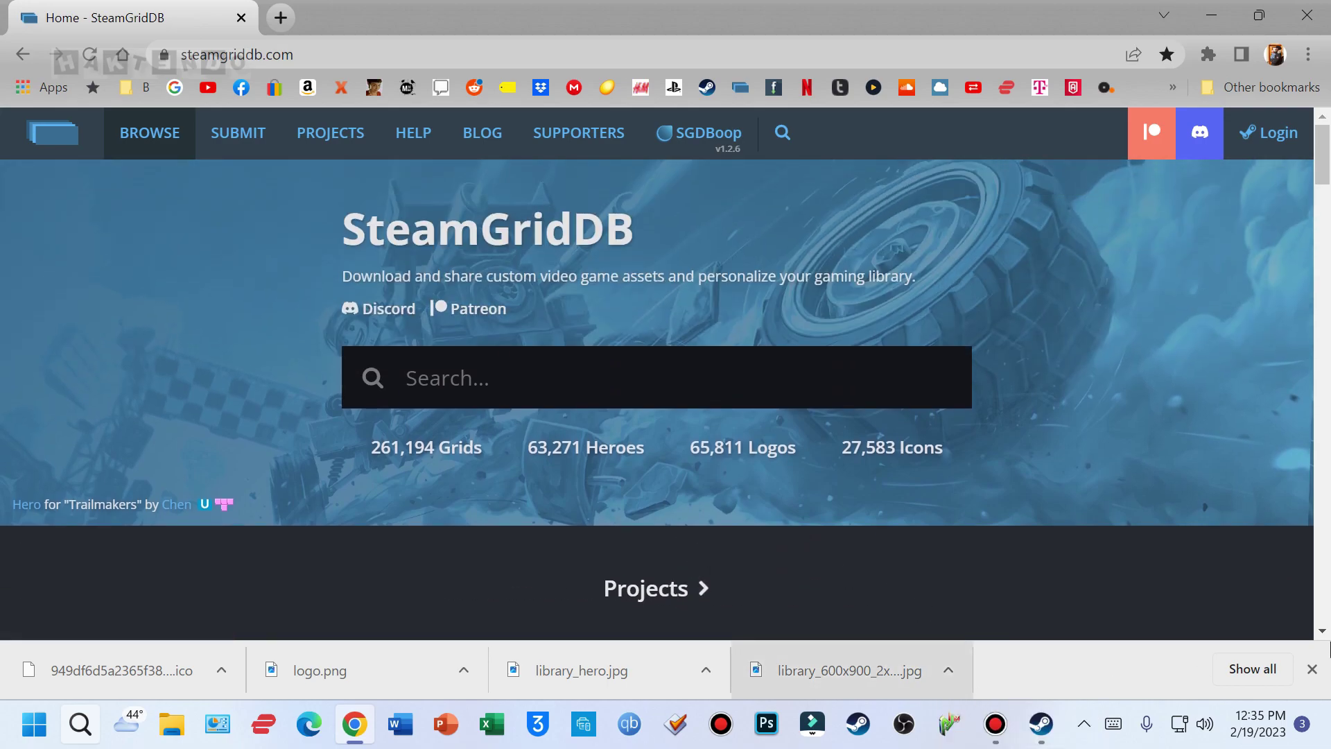
pyautogui.click(1311, 669)
# Switch to Steam to check the Hot Wheels Unleashed tile, and return to the SteamGridDB home page in Chrome
pyautogui.click(1037, 723)
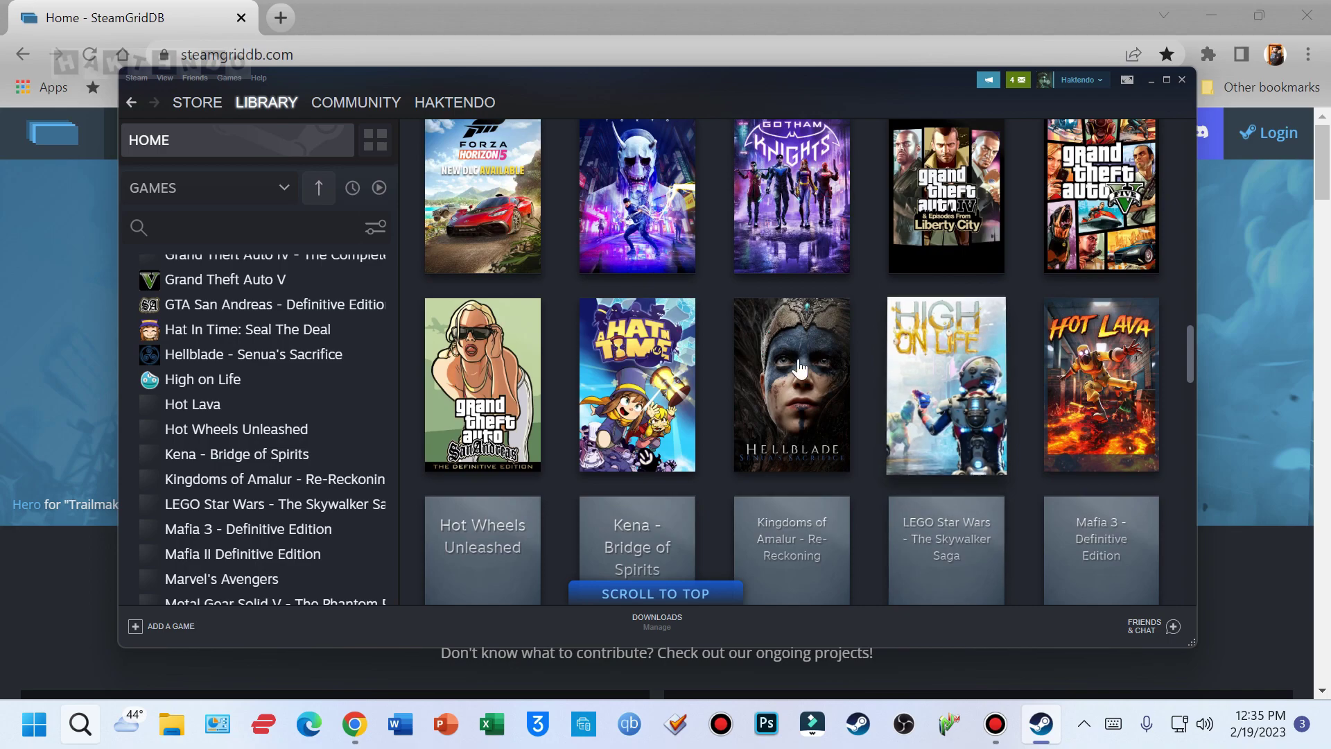
pyautogui.scroll(-3, 758, 341)
pyautogui.moveTo(479, 362)
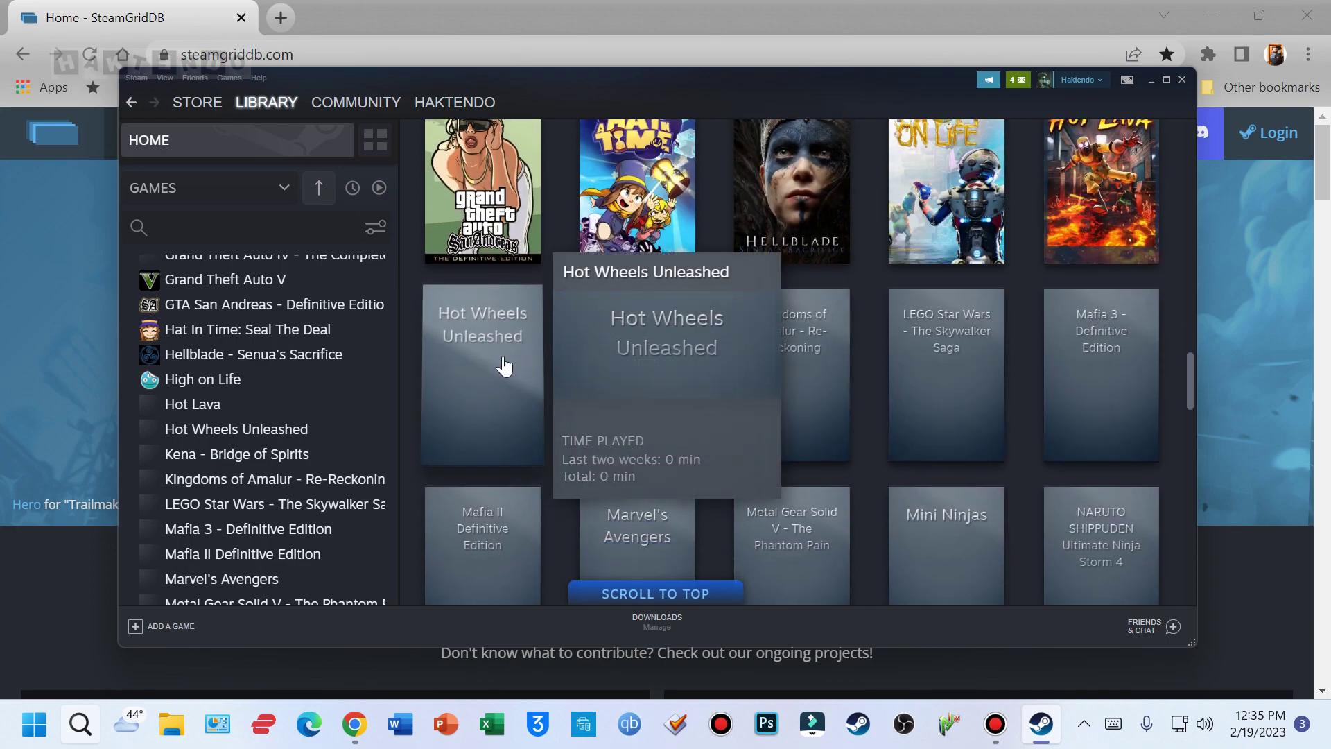
pyautogui.click(545, 33)
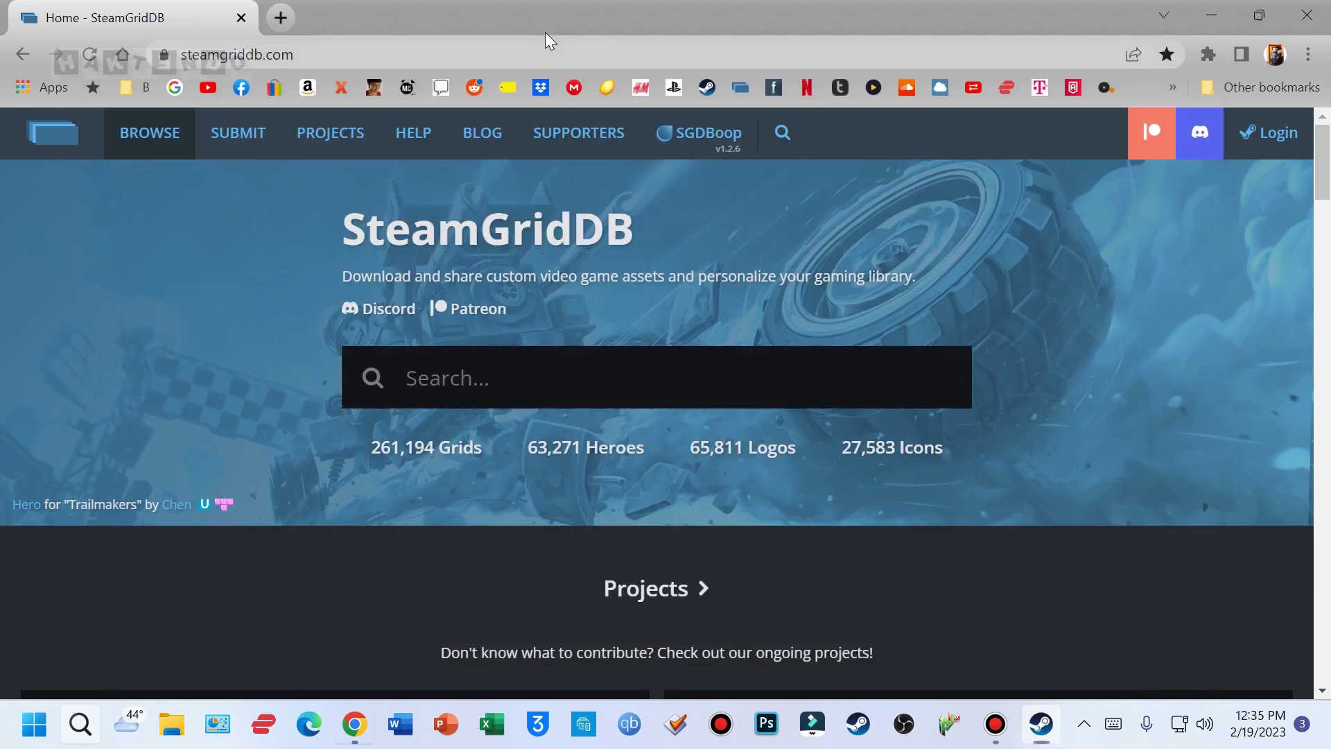
# Search SteamGridDB for "hot wheels un" and open the HOT WHEELS UNLEASHED (2021) game page
pyautogui.write('hot ')
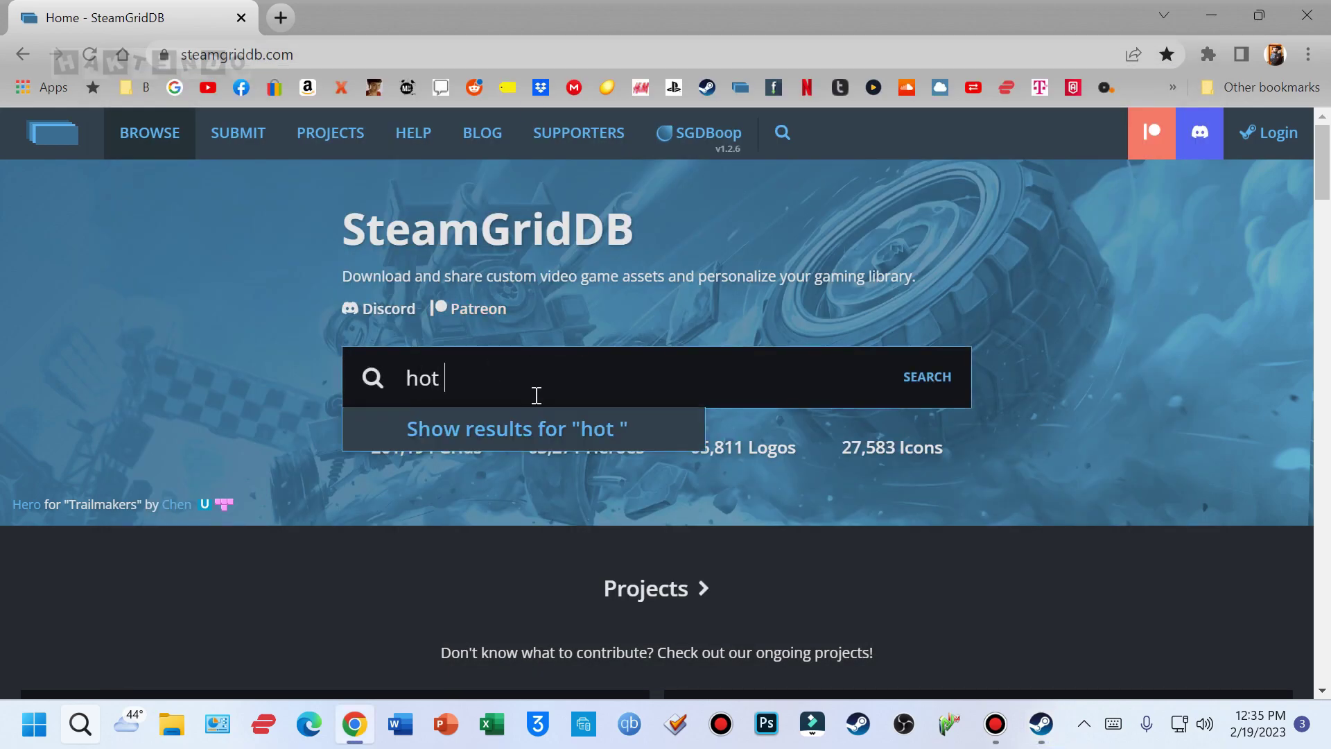
pyautogui.write('w')
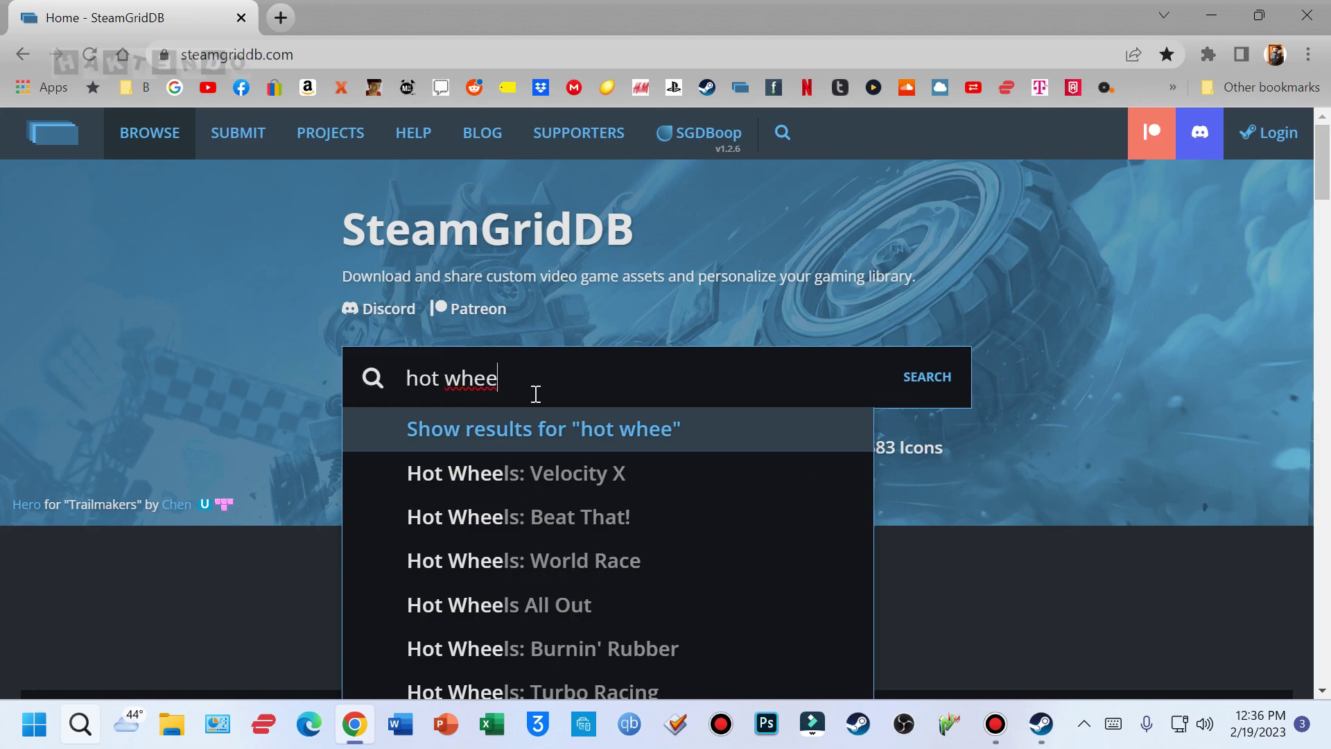
pyautogui.write('heels un')
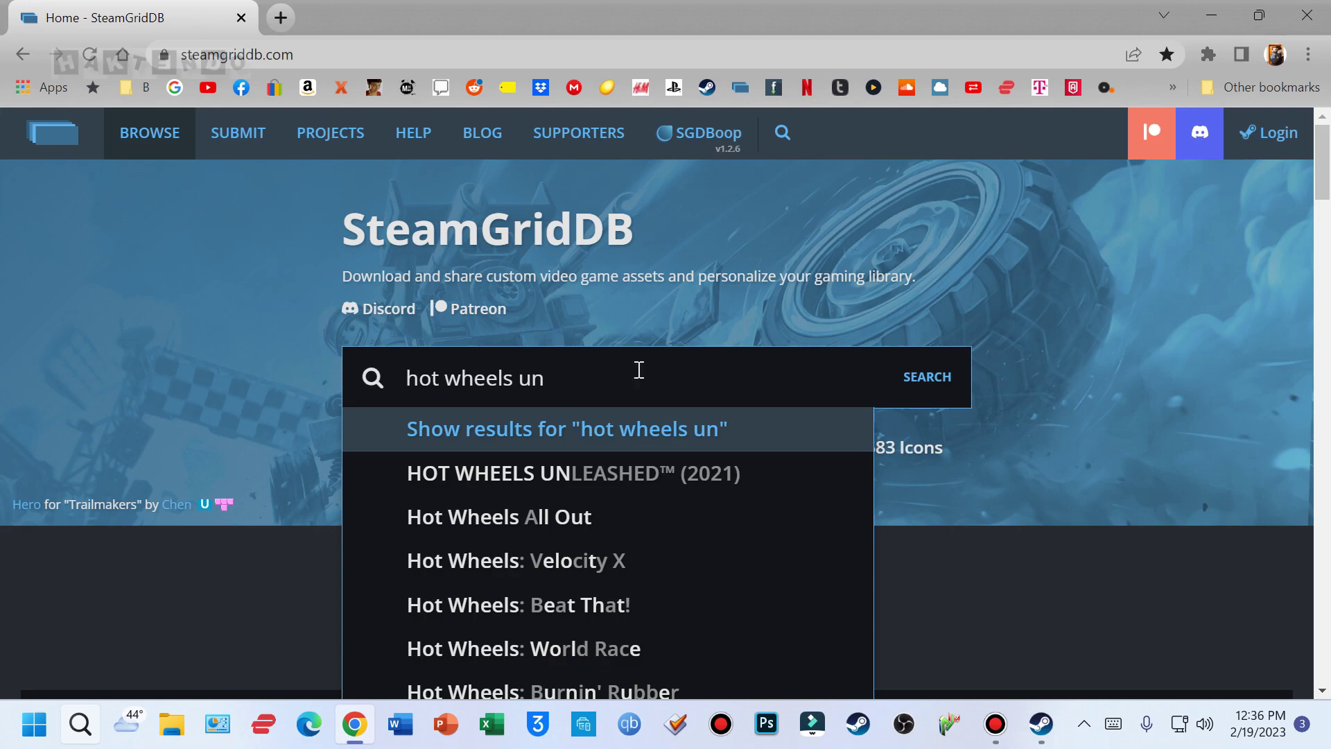
pyautogui.click(630, 477)
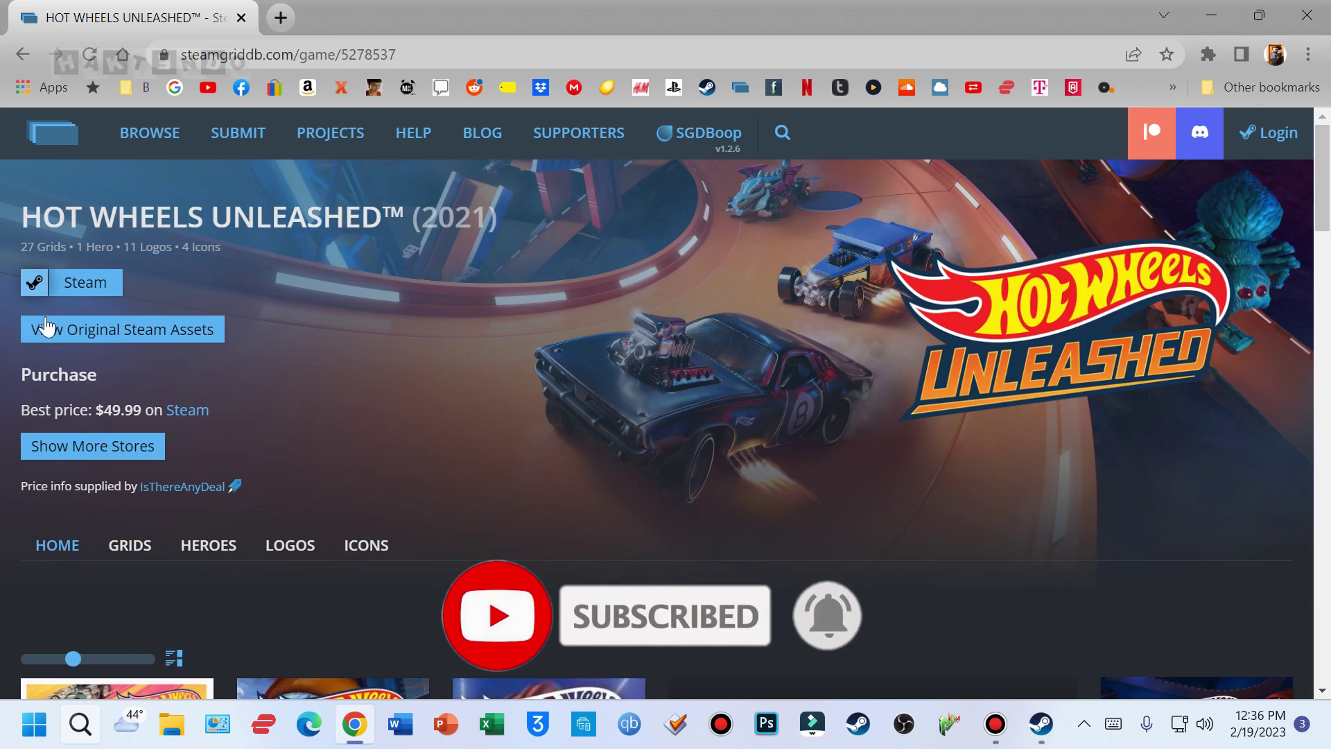
# View the game's original Steam assets, examine the header, capsule, hero, logo and client icon sections, and close the overlay
pyautogui.click(173, 330)
pyautogui.scroll(-7, 722, 500)
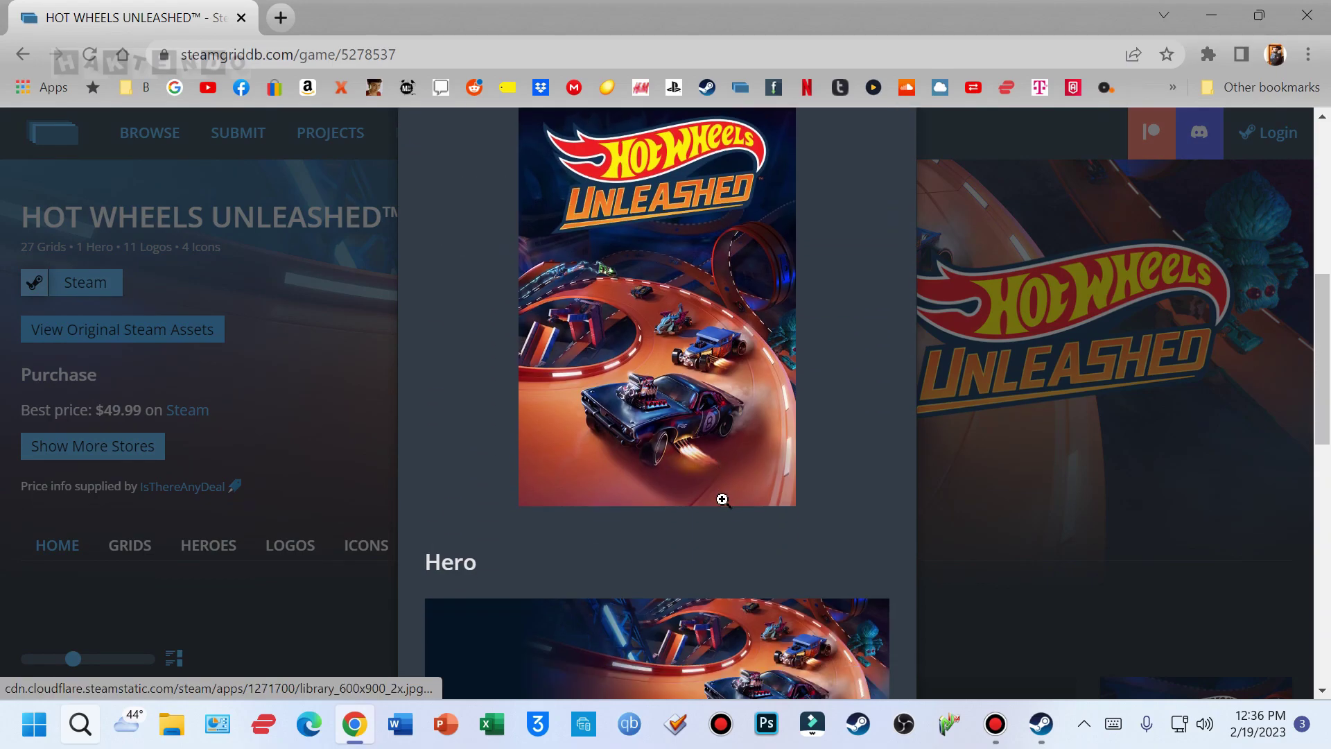
pyautogui.scroll(7, 723, 499)
pyautogui.scroll(-1, 698, 300)
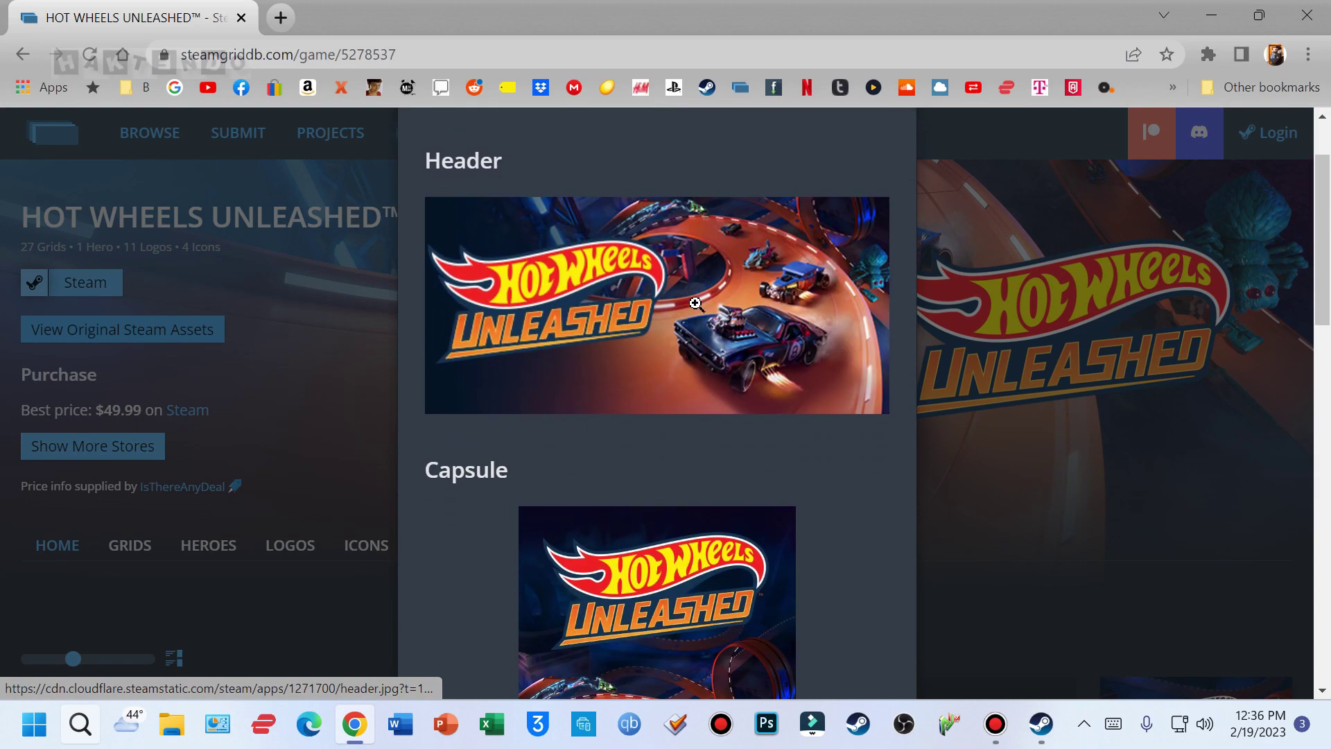
pyautogui.scroll(1, 569, 206)
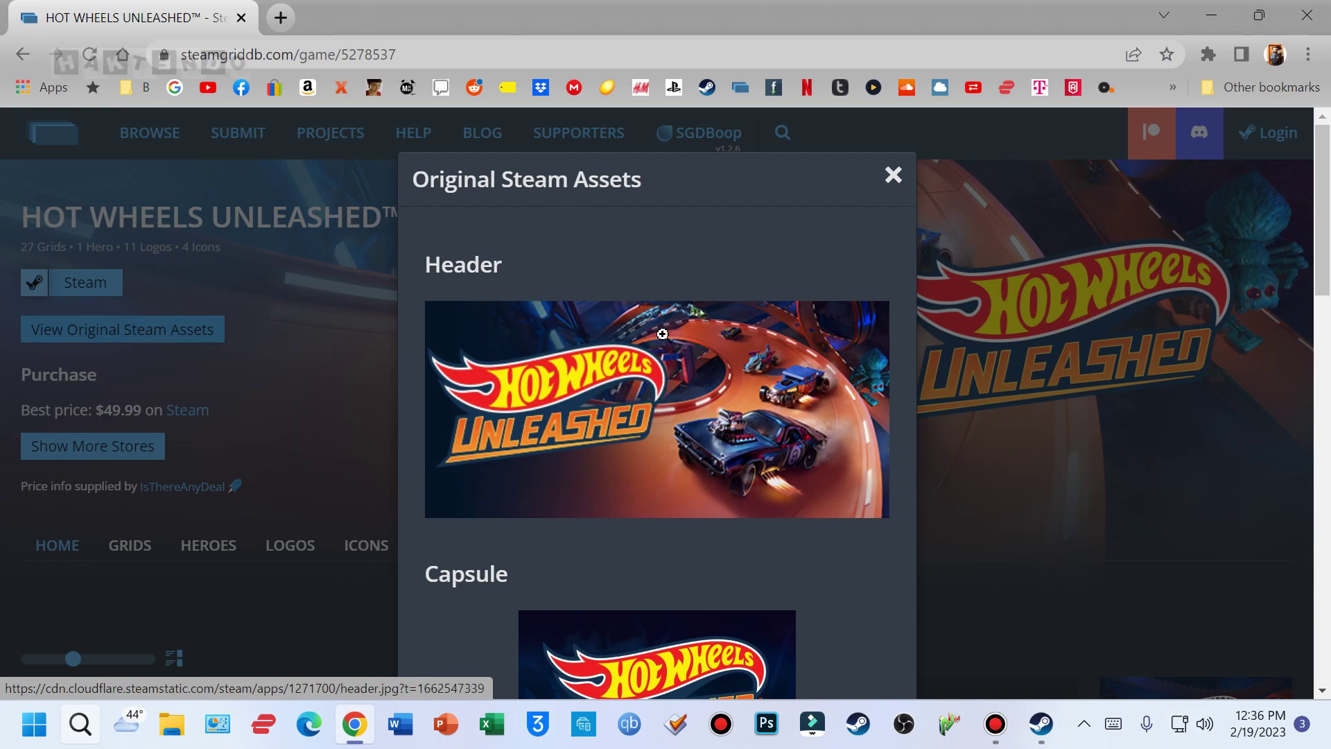
pyautogui.scroll(-1, 662, 334)
pyautogui.scroll(-1, 658, 325)
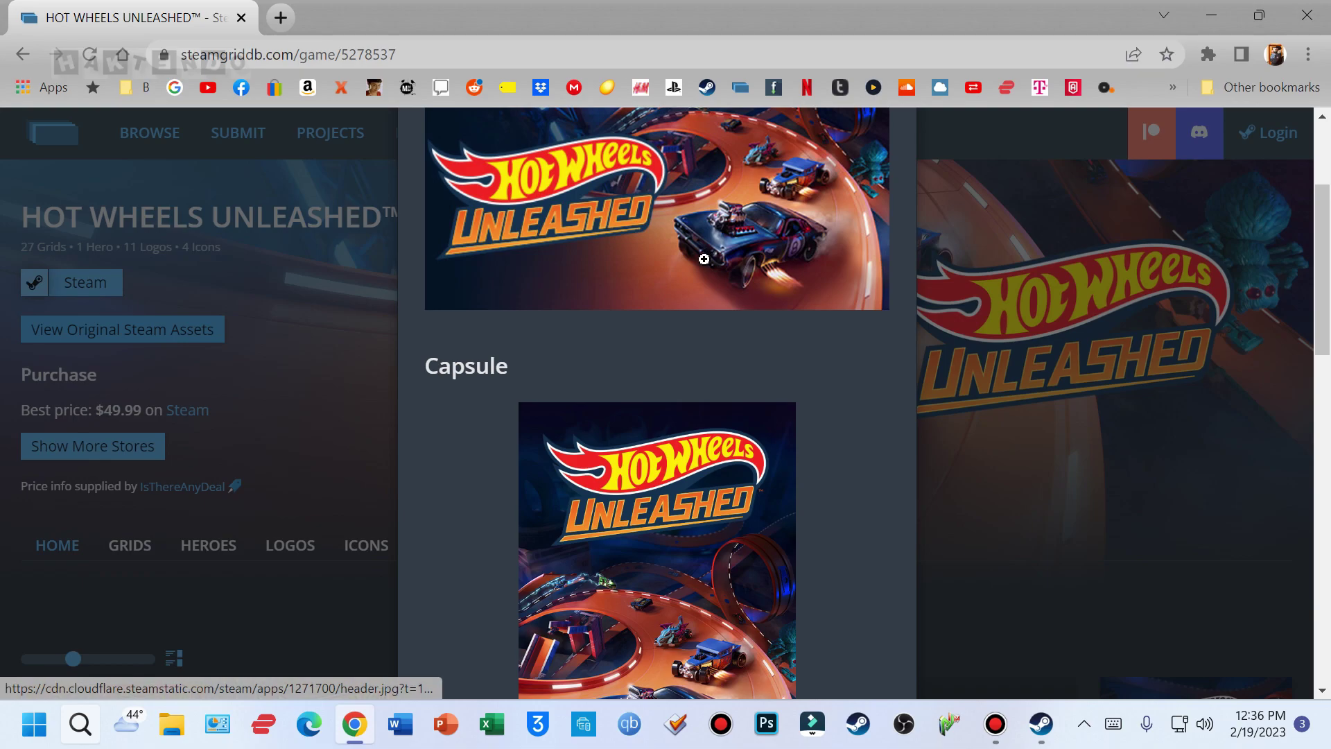
pyautogui.scroll(2, 670, 437)
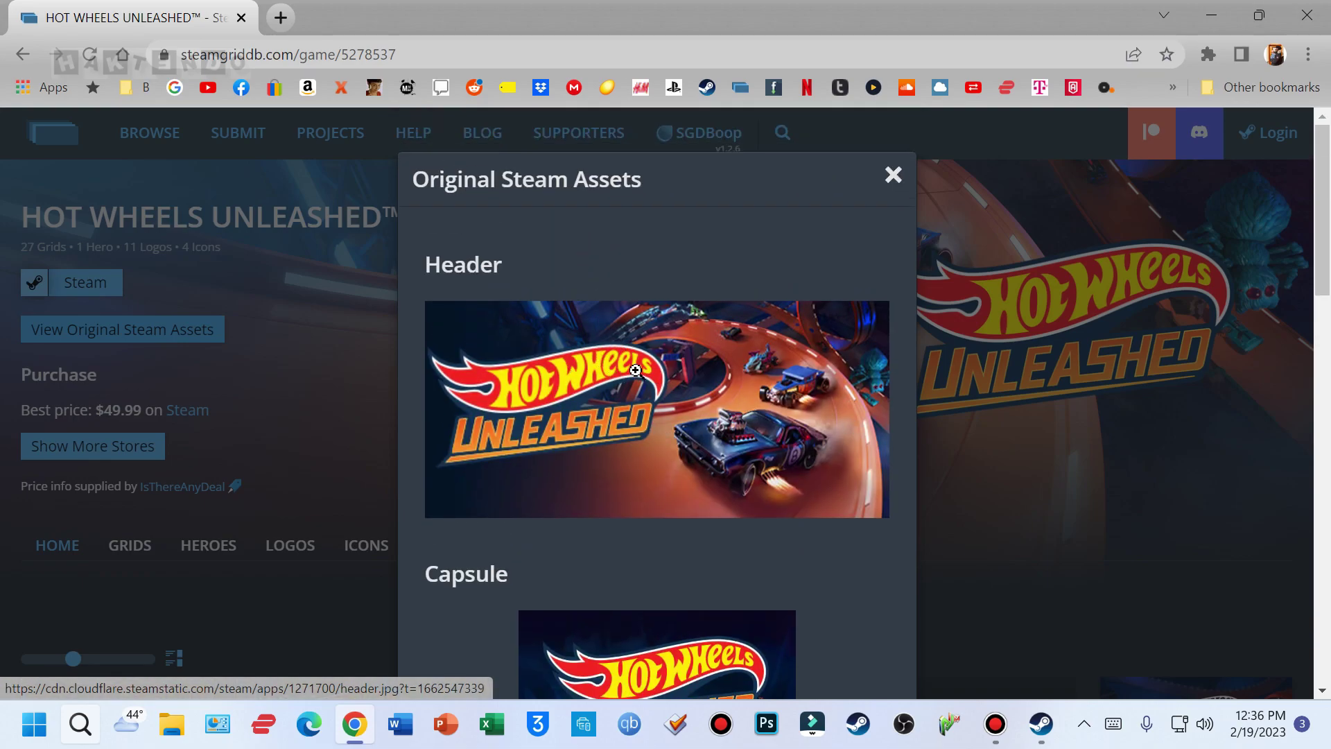
pyautogui.scroll(-4, 665, 412)
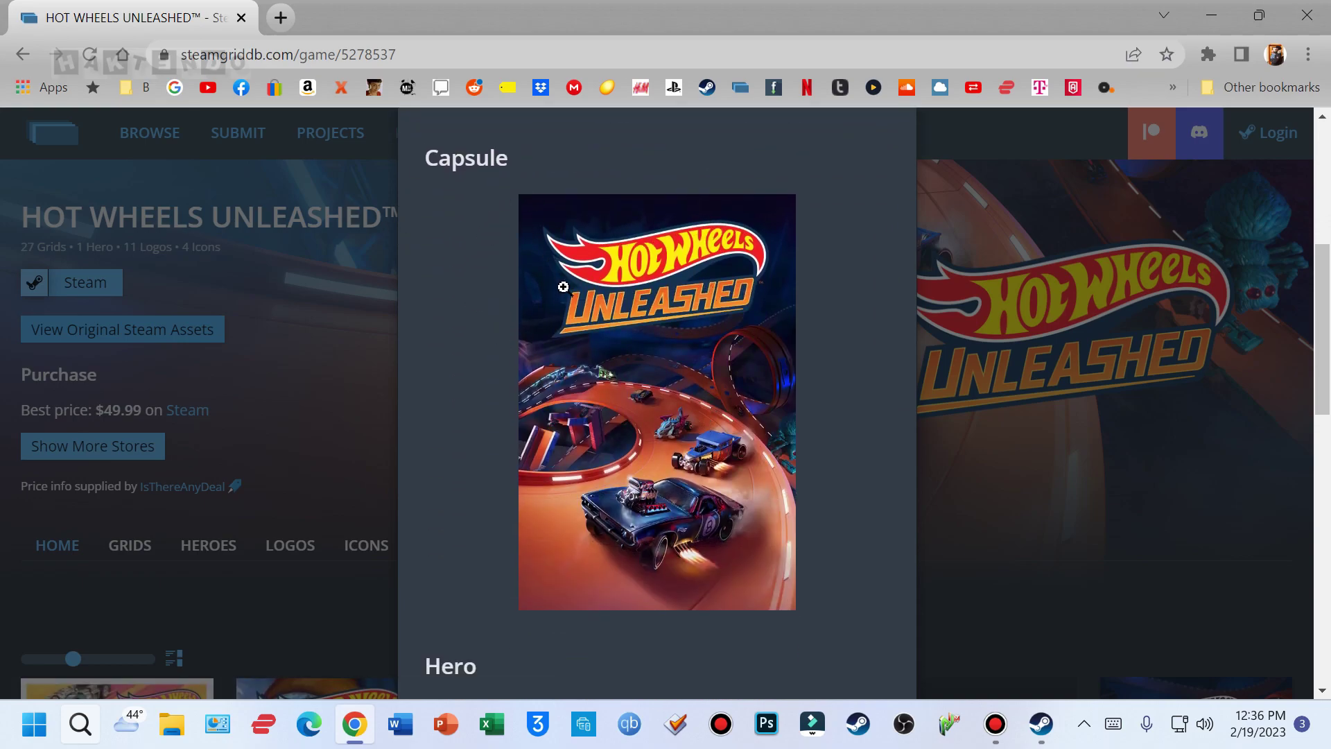
pyautogui.scroll(-3, 748, 363)
pyautogui.scroll(-4, 768, 424)
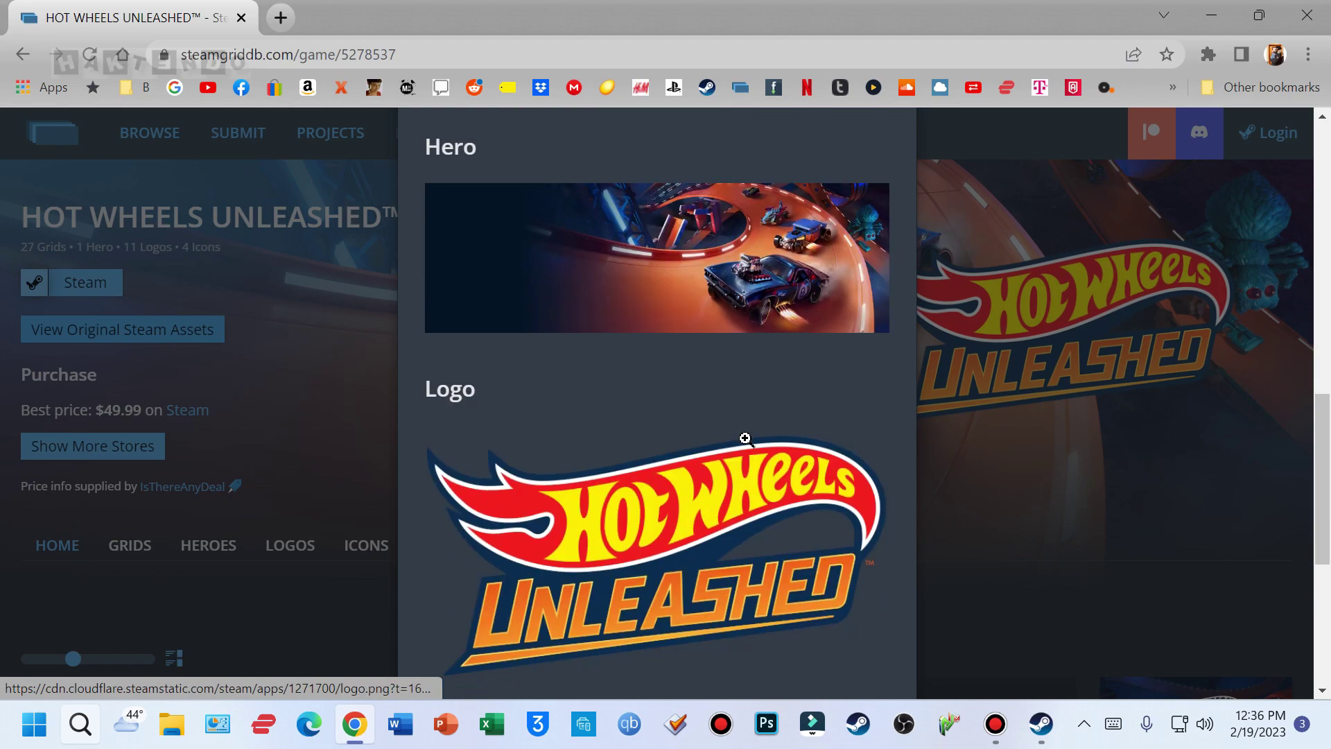
pyautogui.scroll(-2, 624, 498)
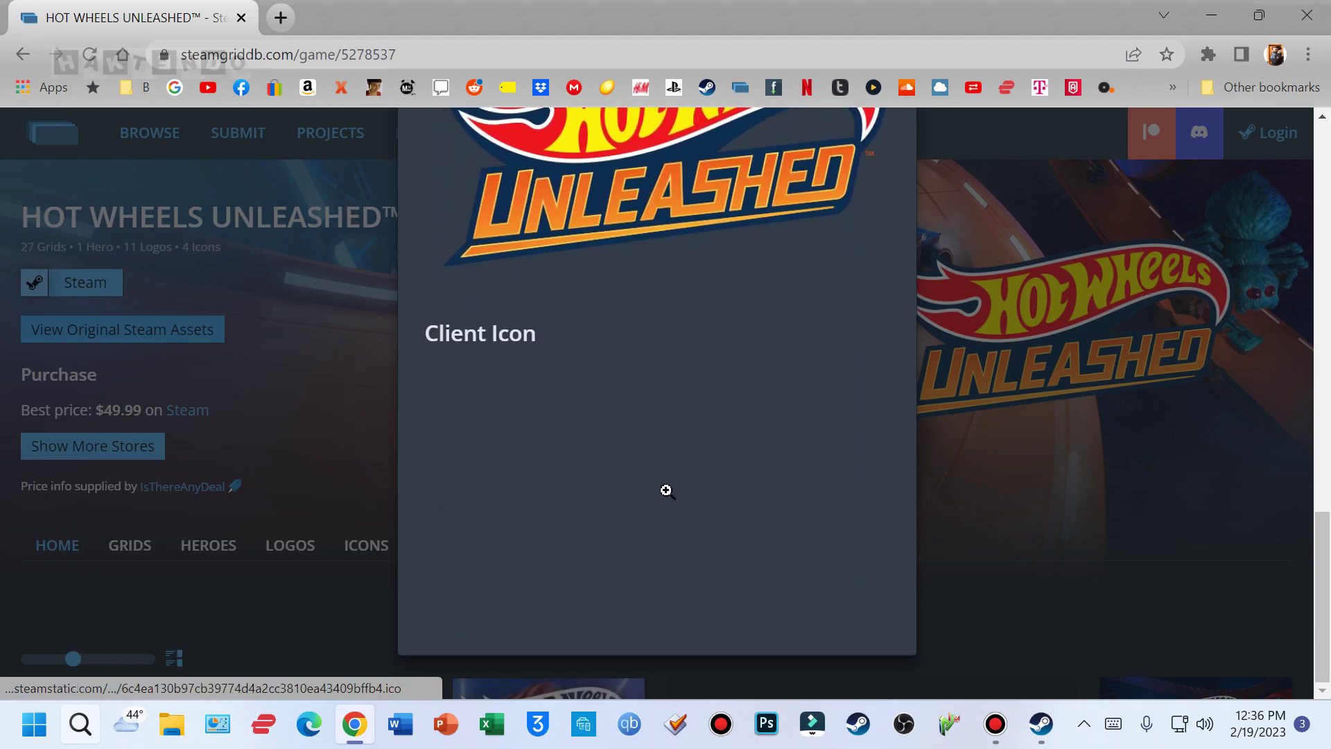
pyautogui.click(1009, 498)
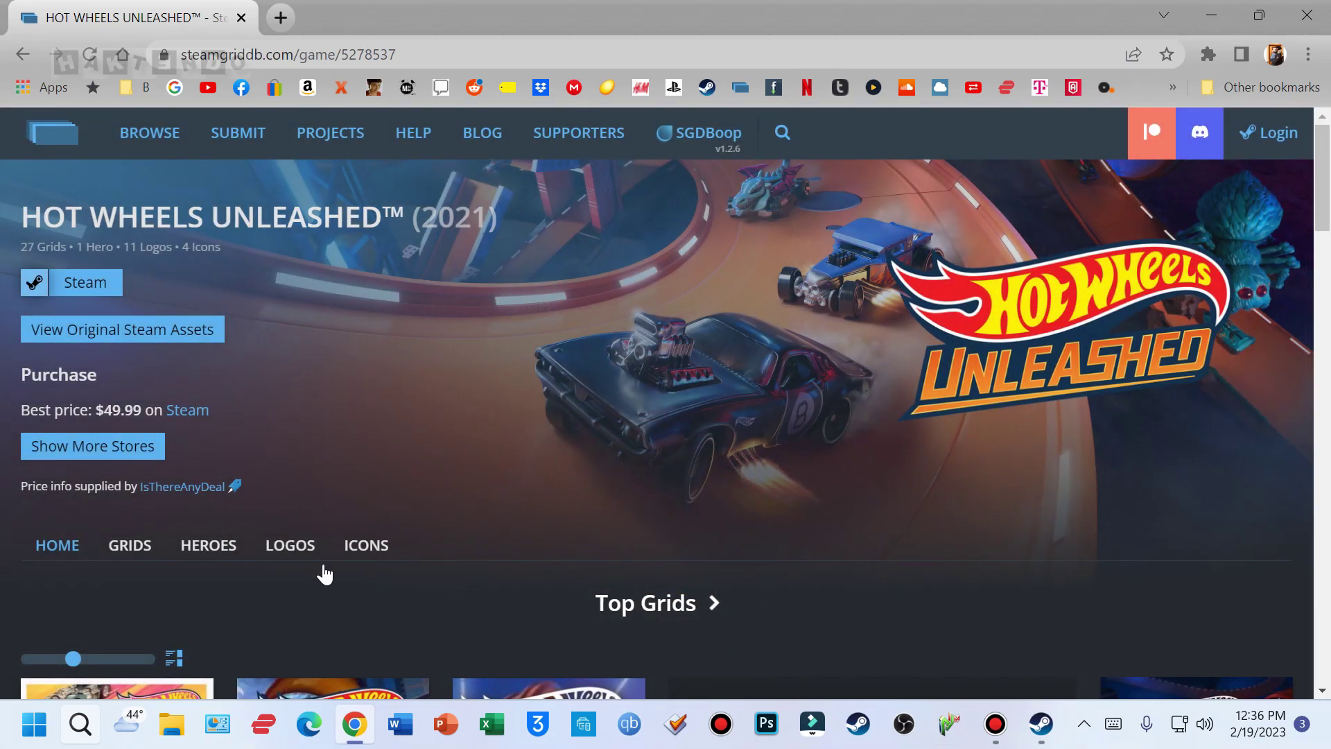
# Examine the available icons for Hot Wheels Unleashed, switching briefly to the logos category and back
pyautogui.click(360, 545)
pyautogui.scroll(-3, 301, 555)
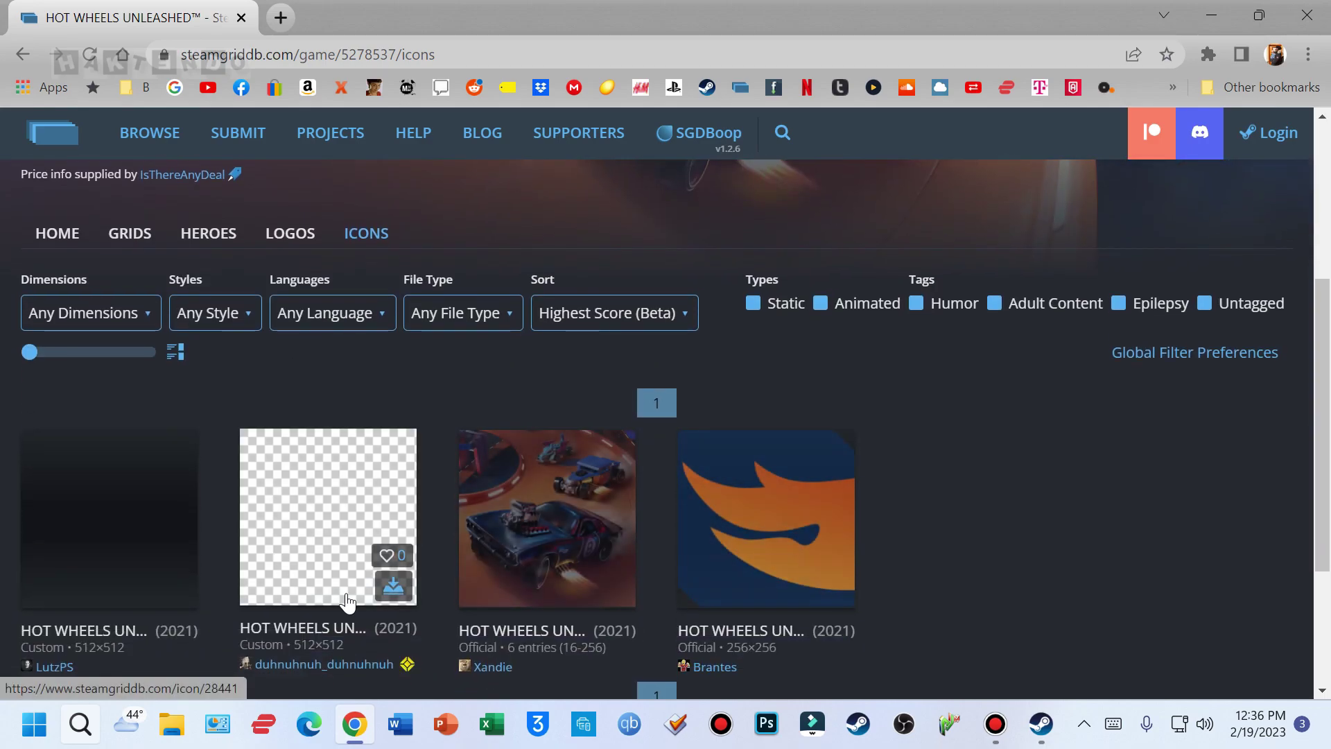
pyautogui.moveTo(832, 563)
pyautogui.scroll(3, 130, 492)
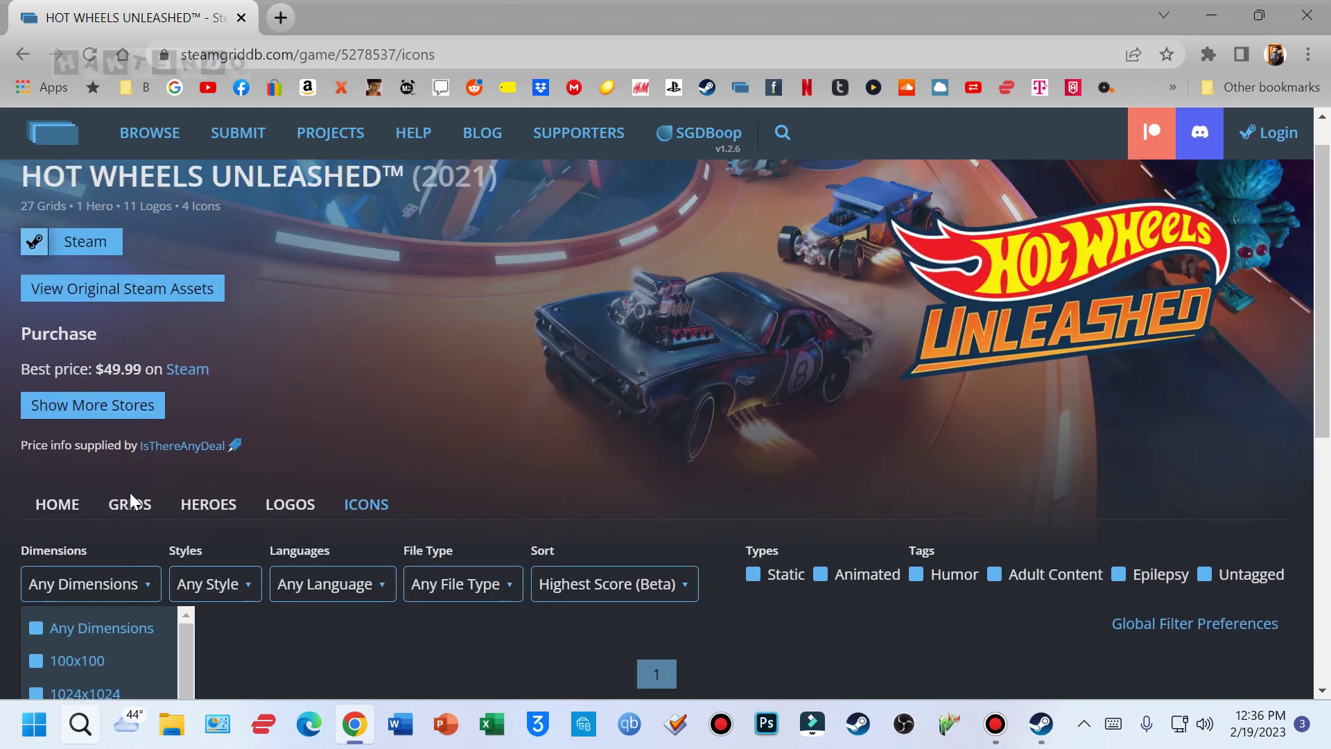
pyautogui.scroll(-2, 185, 482)
pyautogui.click(286, 336)
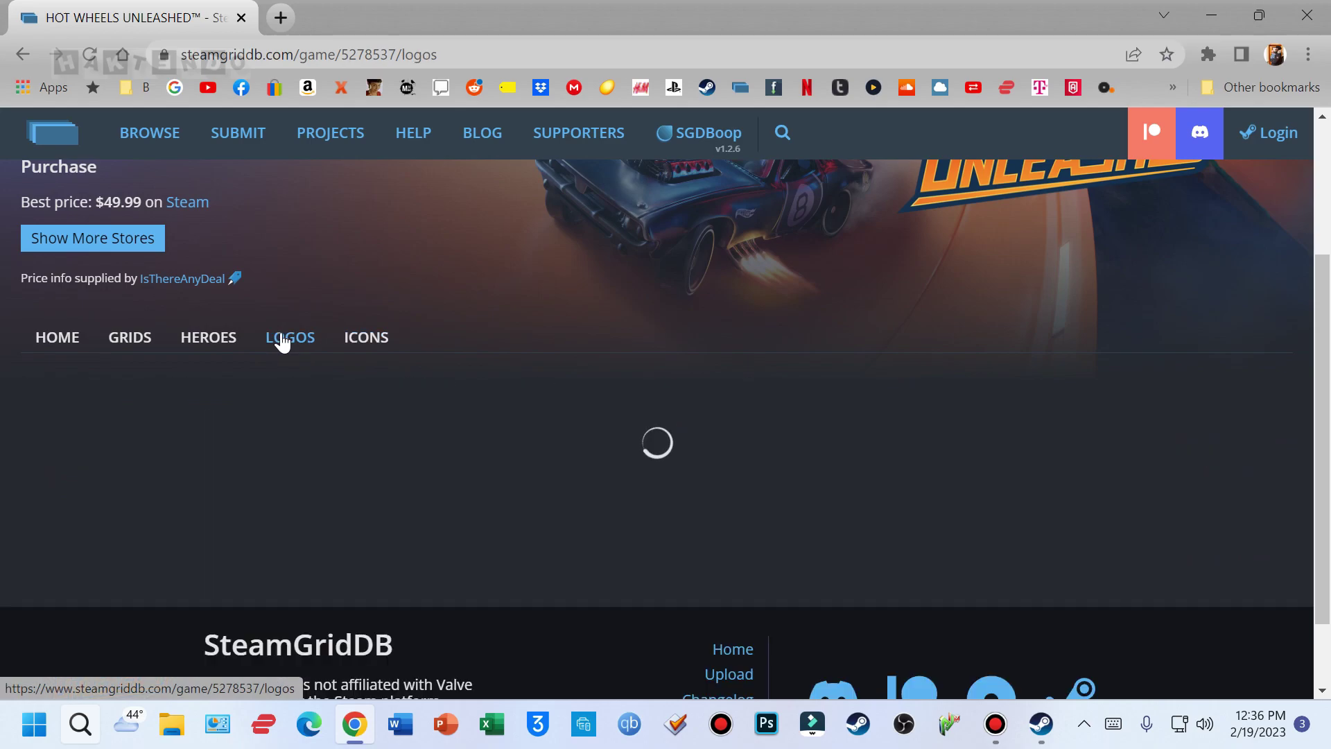
pyautogui.click(360, 339)
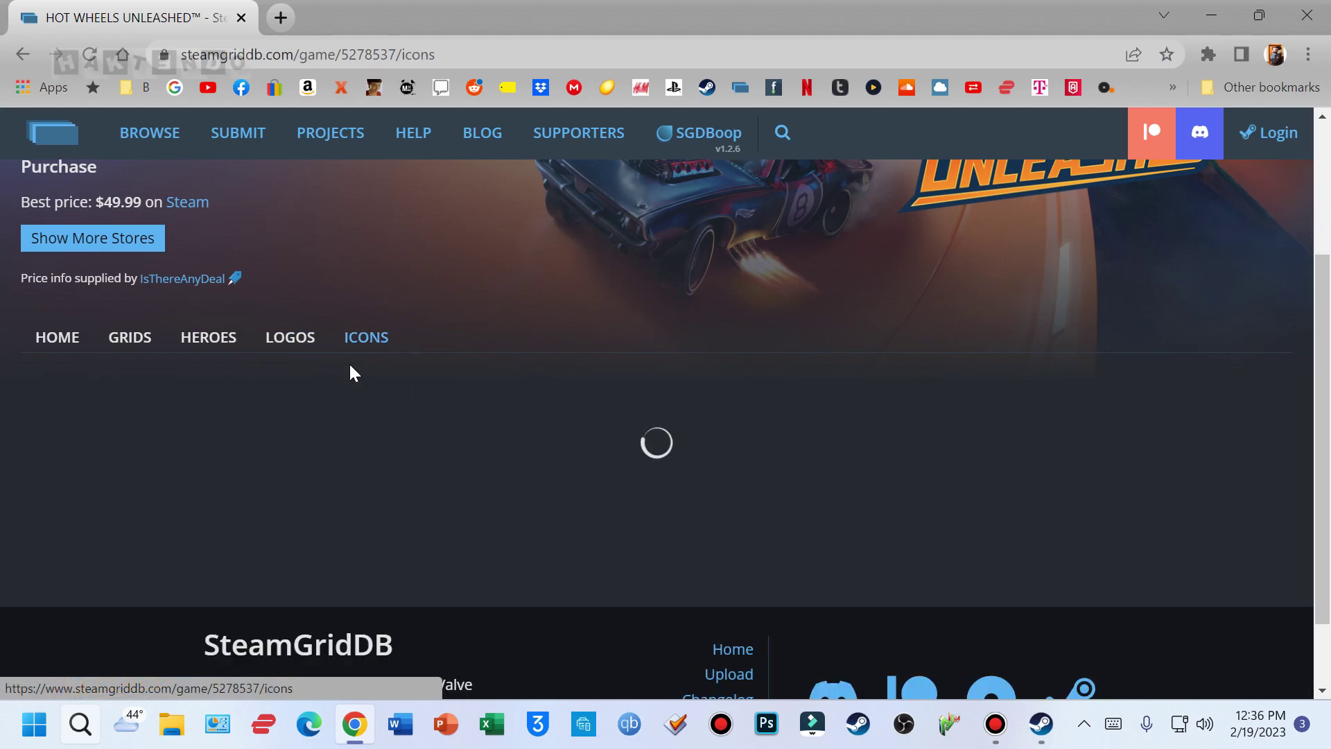
pyautogui.scroll(-1, 352, 389)
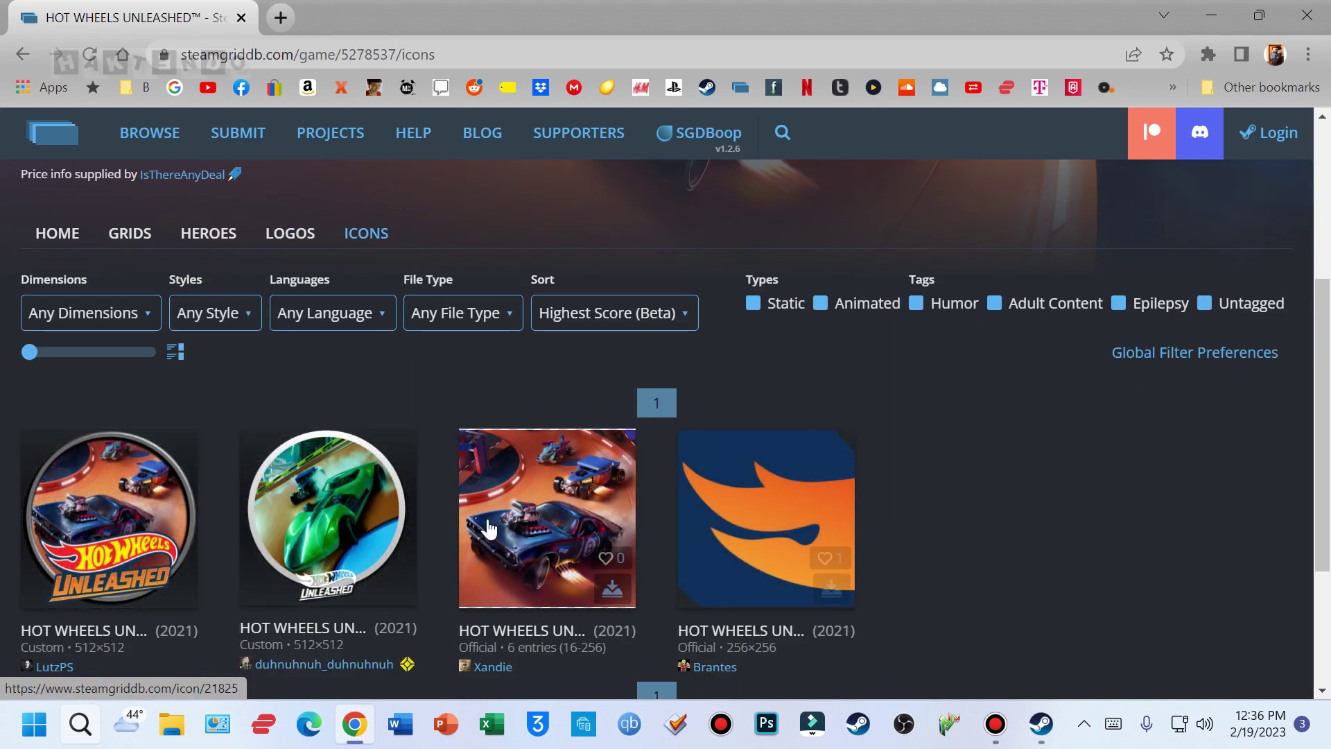
pyautogui.scroll(2, 126, 463)
# Open the game's grids category, then review the original Steam assets down to the client icon and close them
pyautogui.click(132, 444)
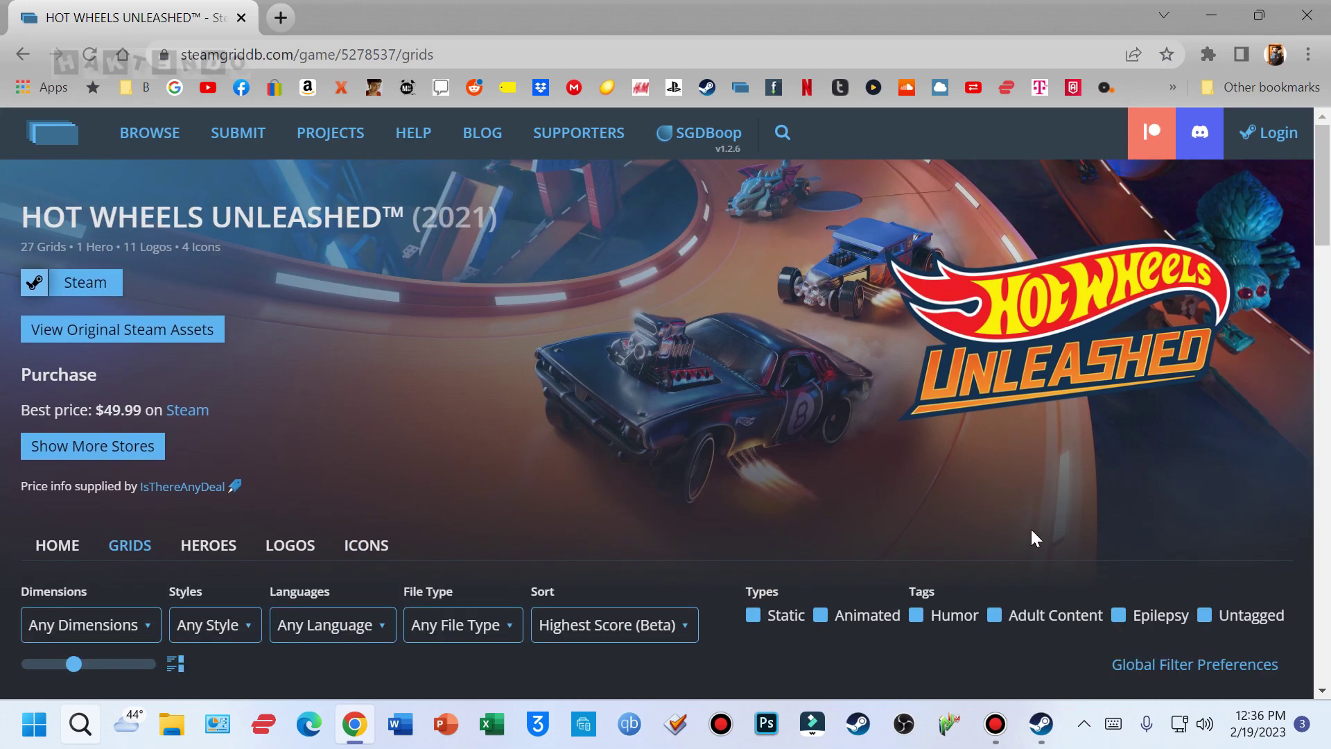
pyautogui.click(118, 332)
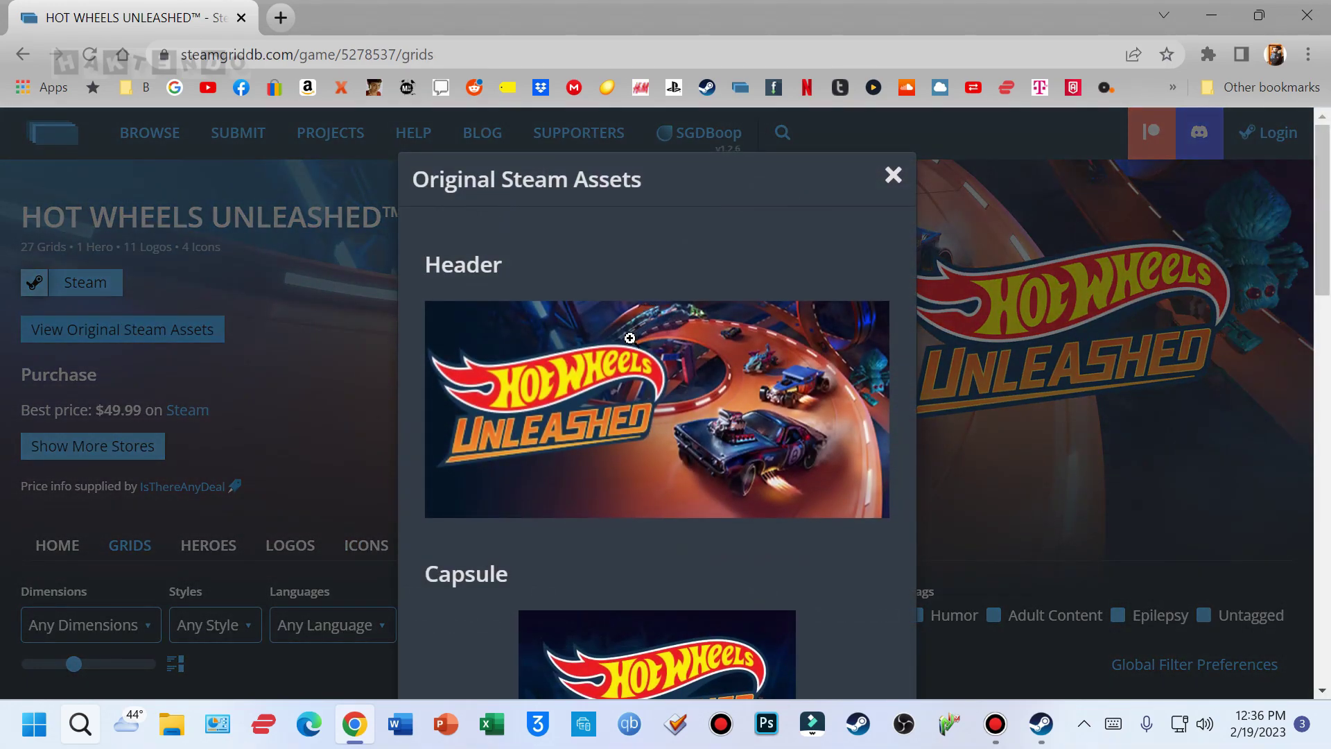
pyautogui.scroll(-5, 642, 396)
pyautogui.scroll(-8, 633, 401)
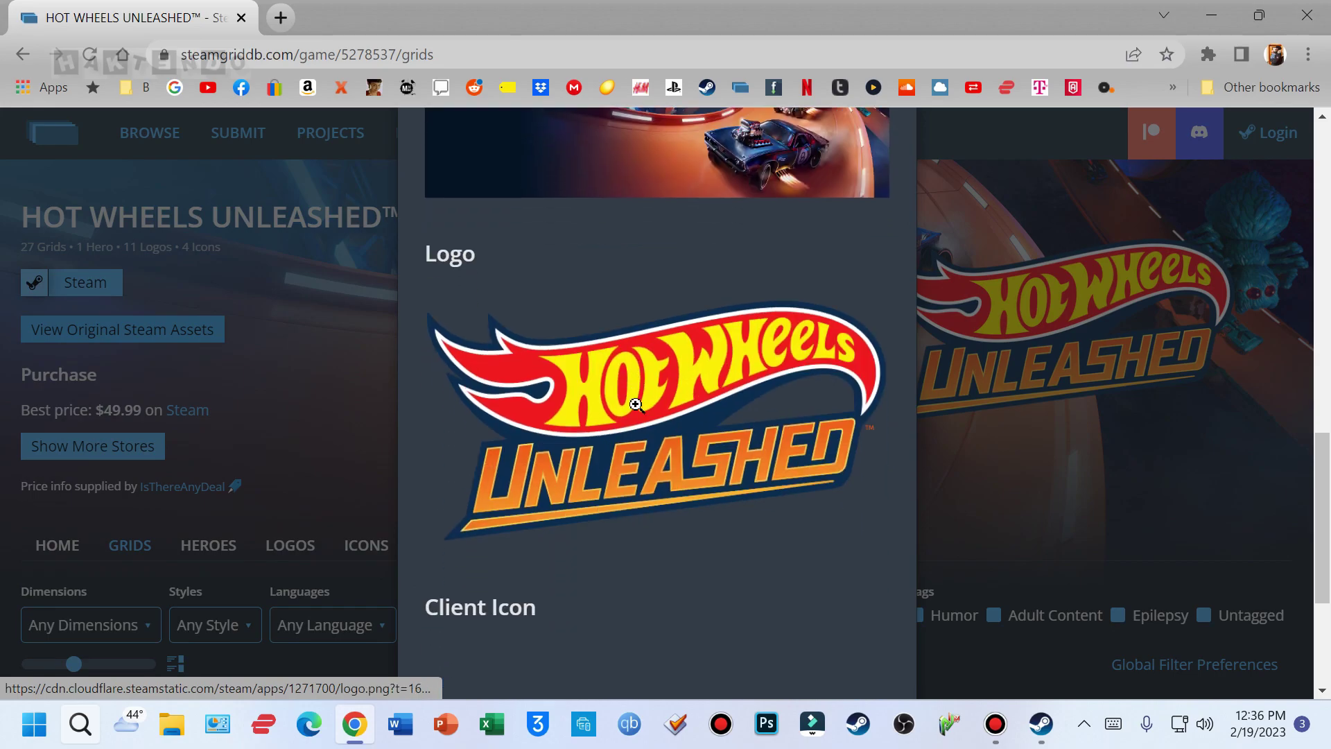
pyautogui.scroll(1, 584, 596)
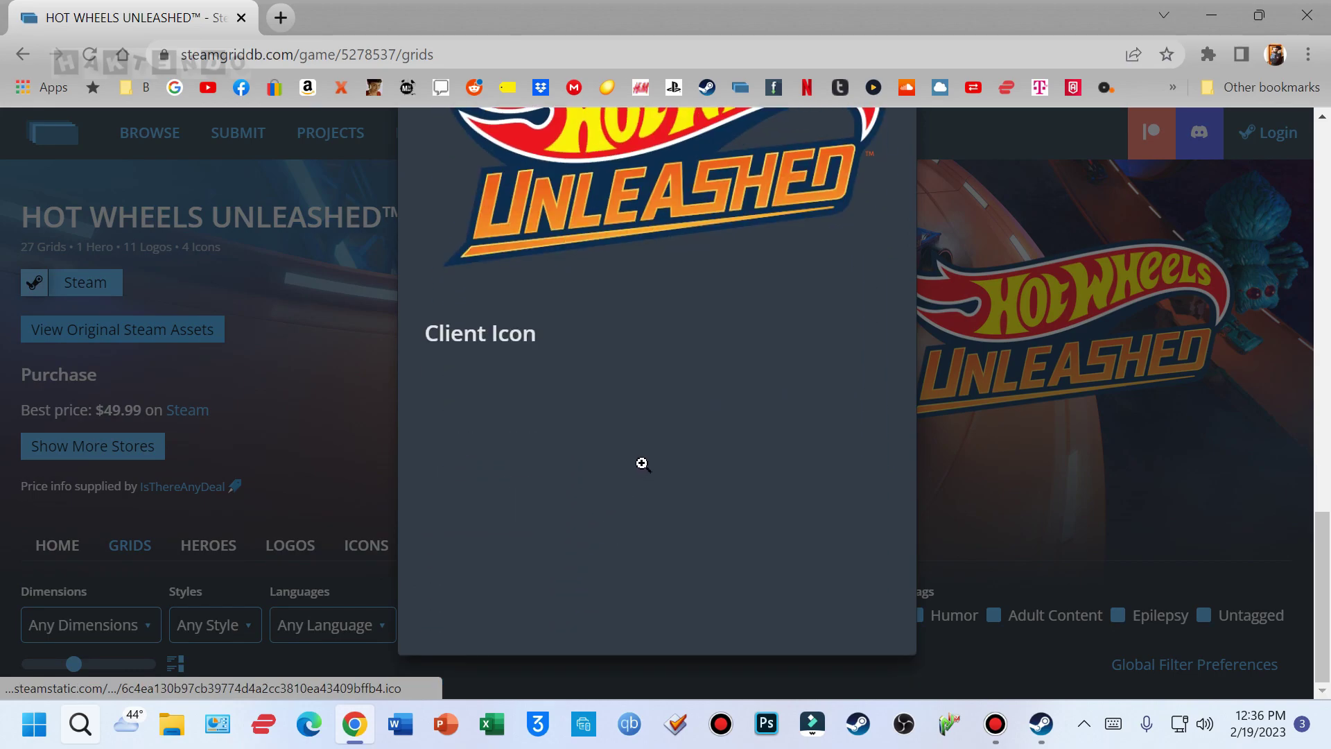
pyautogui.click(1215, 467)
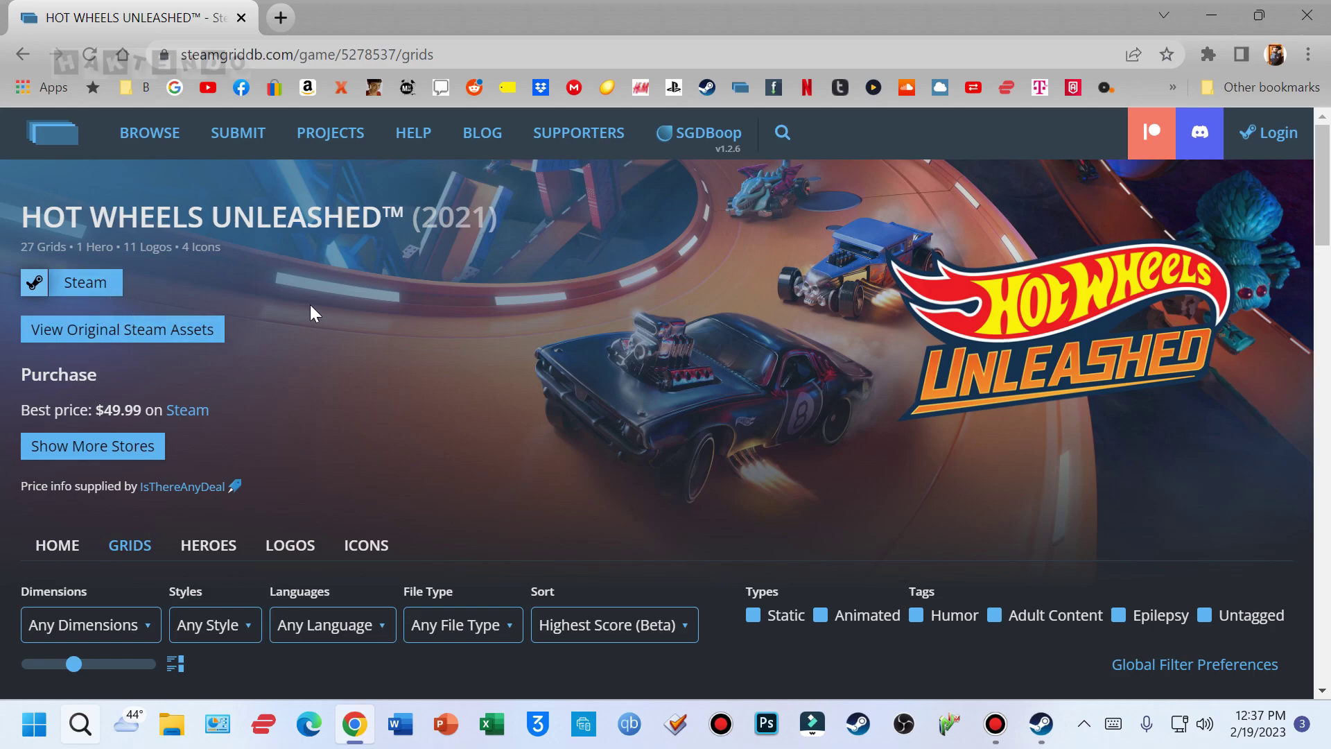
# Examine the grid artwork offered for Hot Wheels Unleashed, and open the game's icons category
pyautogui.scroll(-5, 189, 325)
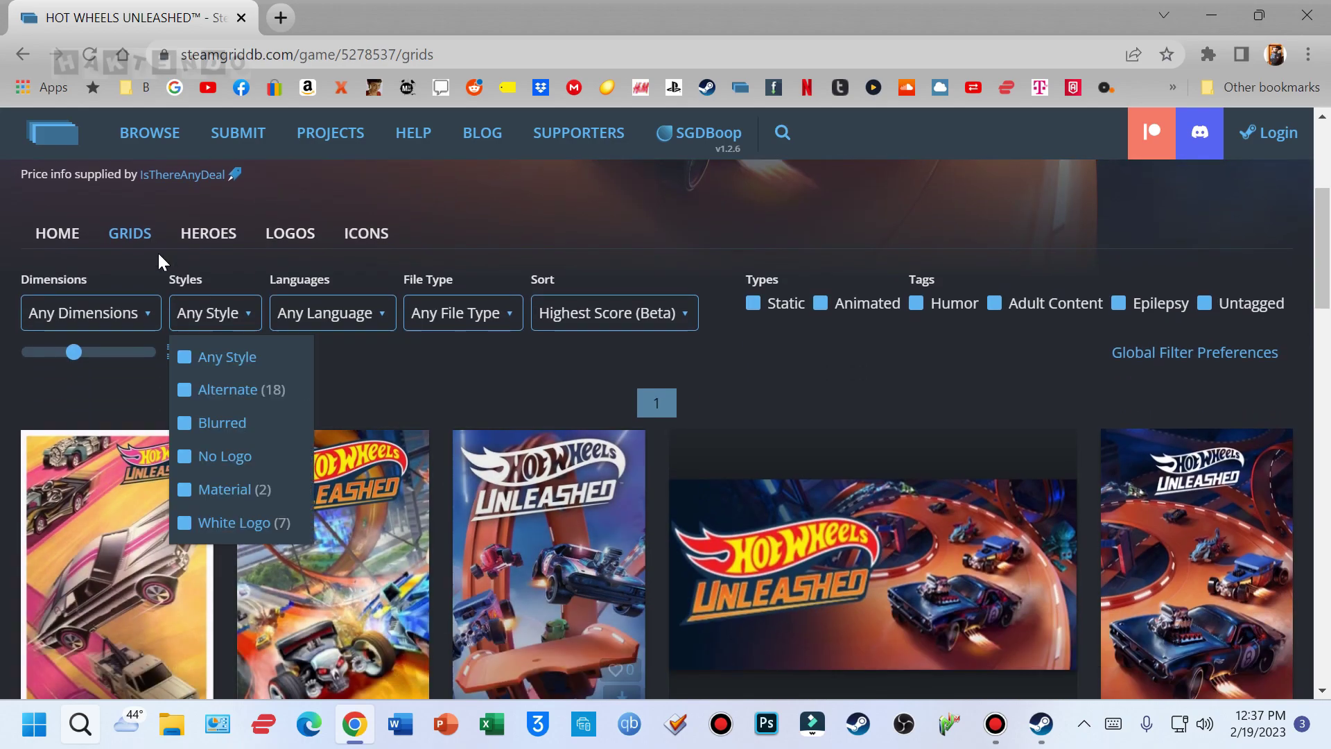
pyautogui.click(63, 239)
pyautogui.click(133, 244)
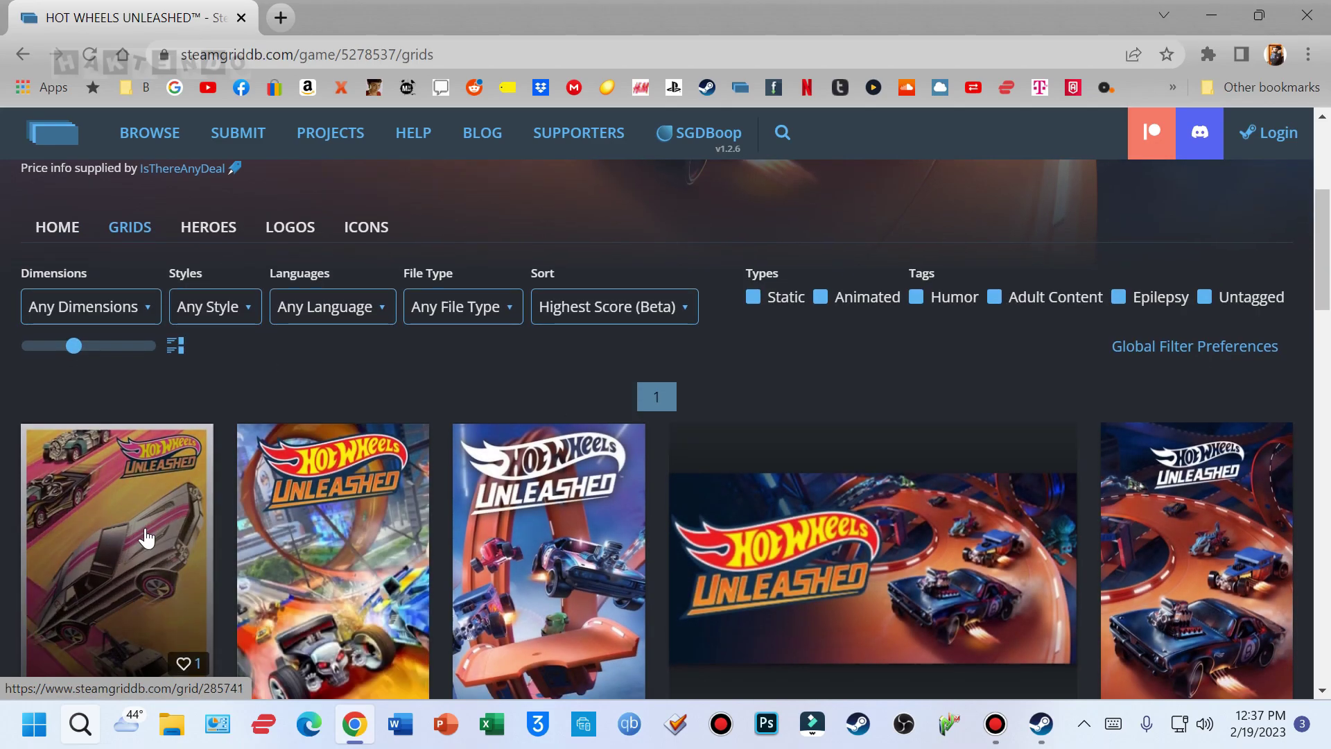
pyautogui.scroll(-1, 173, 506)
pyautogui.scroll(6, 197, 480)
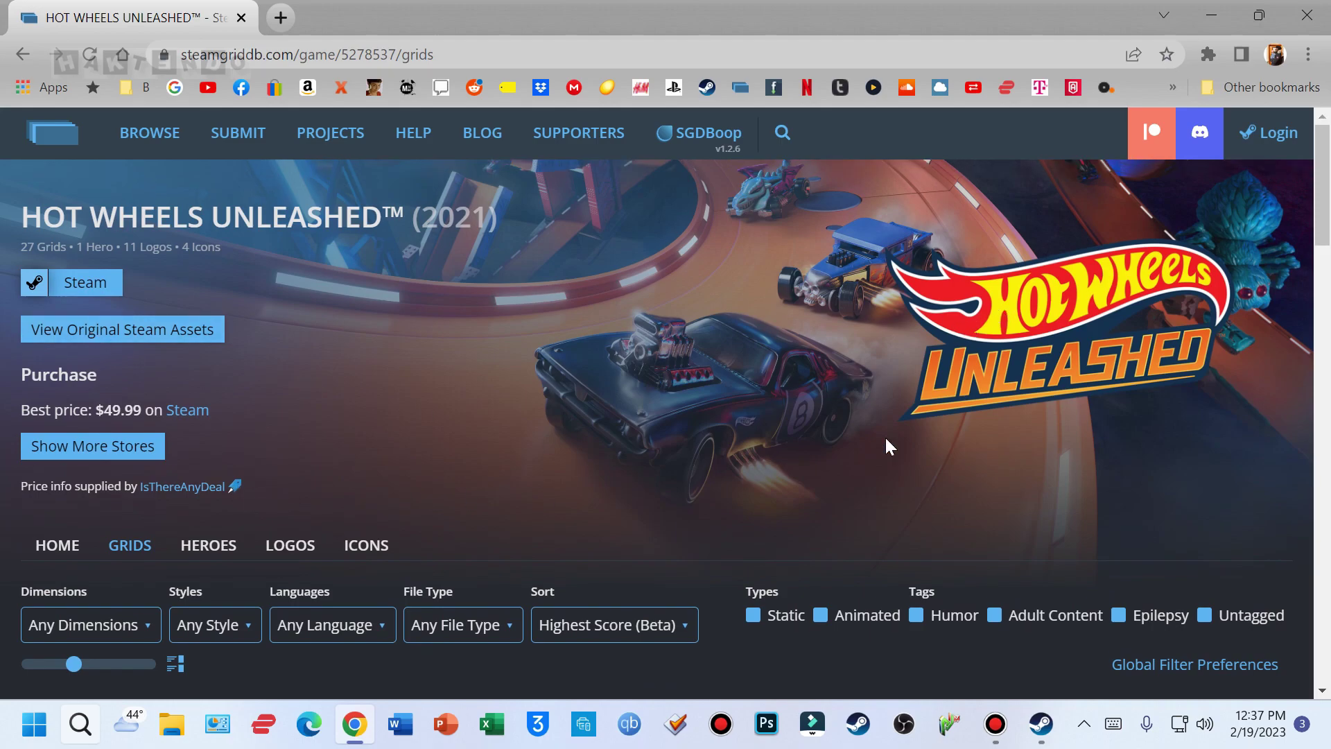
pyautogui.scroll(-6, 845, 485)
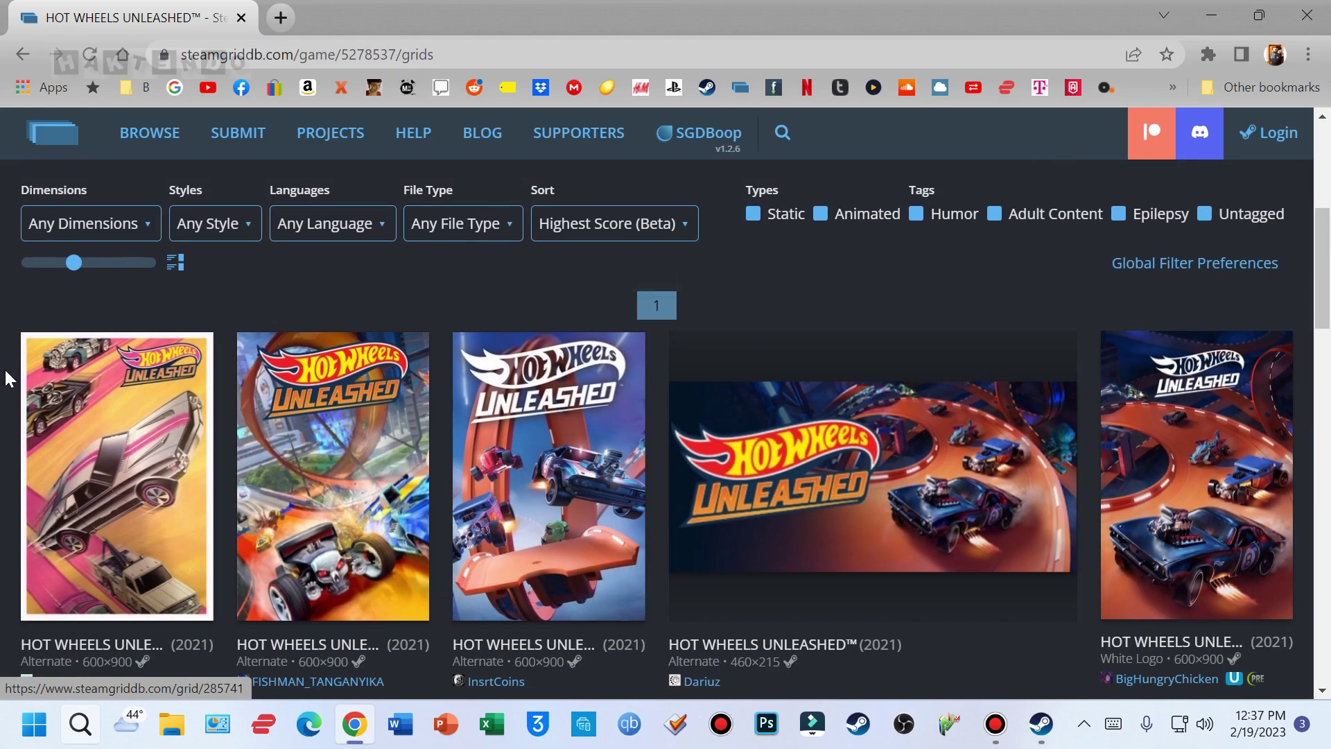
pyautogui.scroll(4, 312, 460)
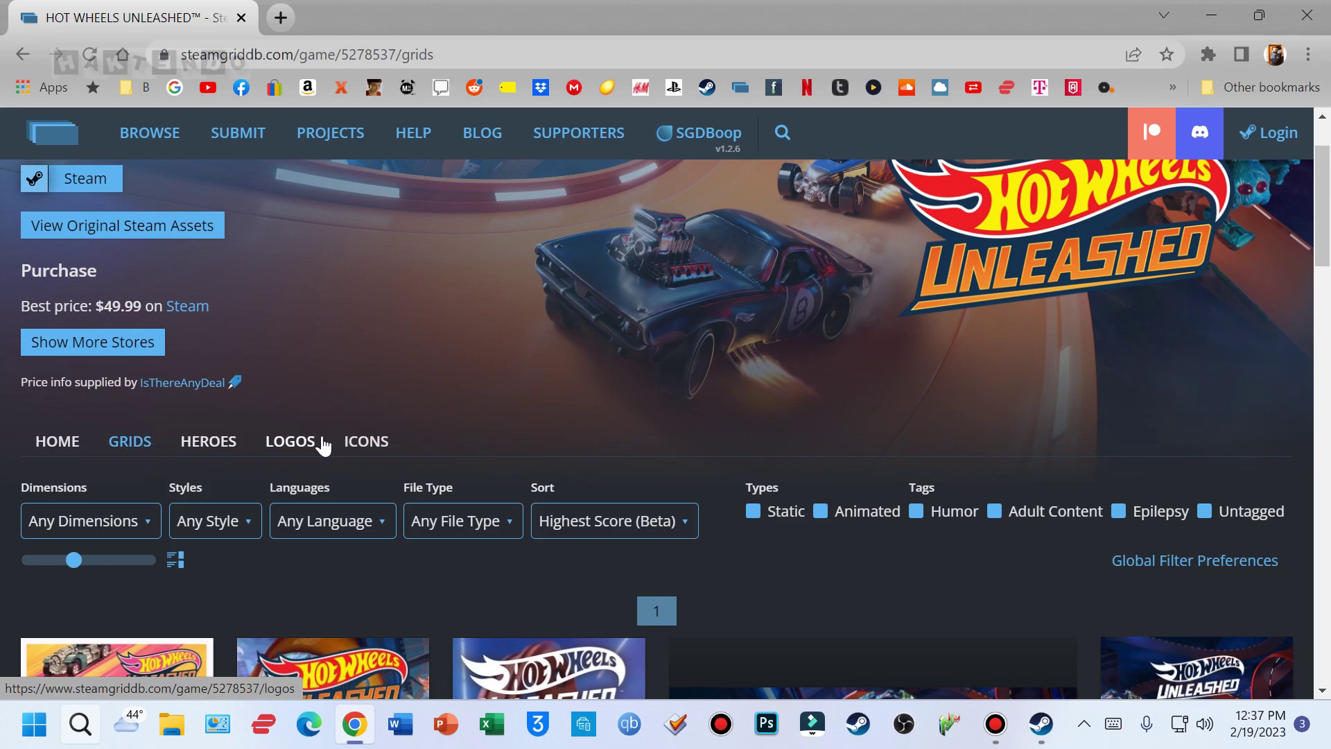
pyautogui.scroll(-2, 318, 454)
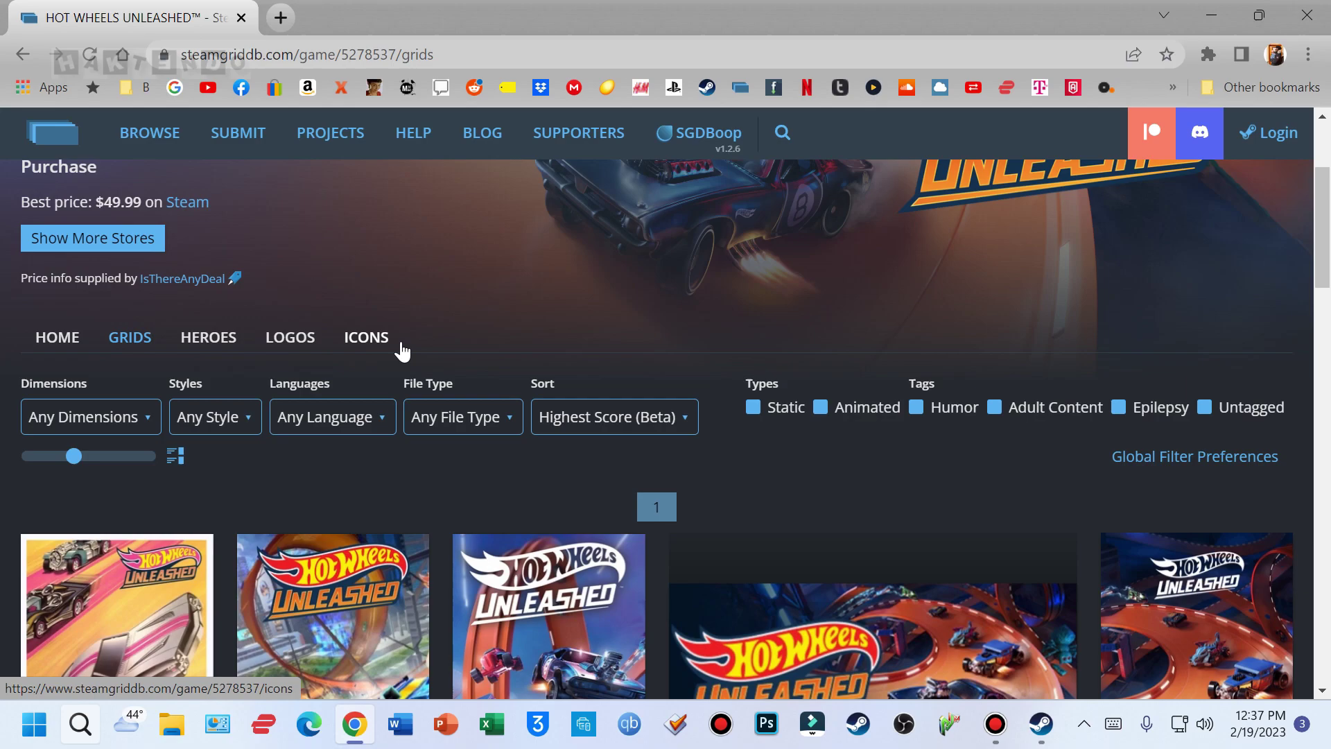
pyautogui.scroll(-2, 255, 356)
pyautogui.click(366, 233)
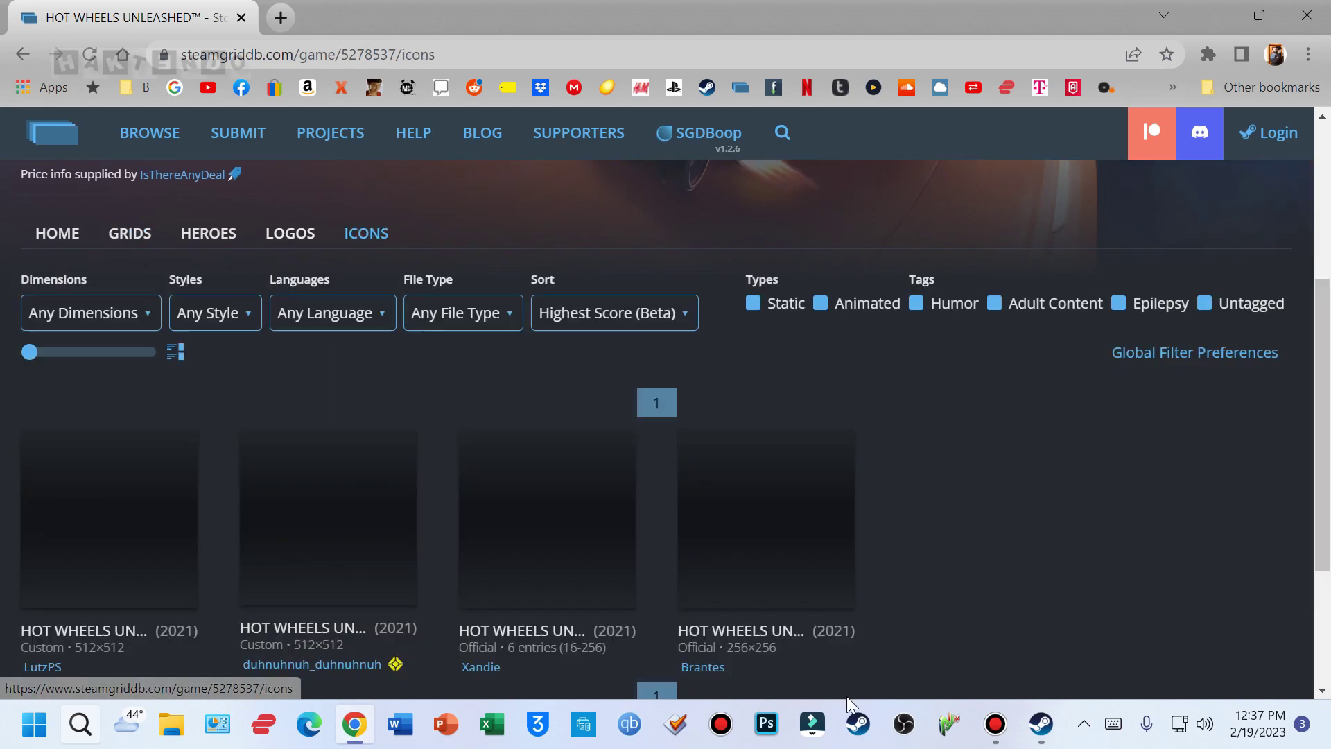
# Switch to Steam and examine the library's game list for entries with and without icons
pyautogui.click(1033, 726)
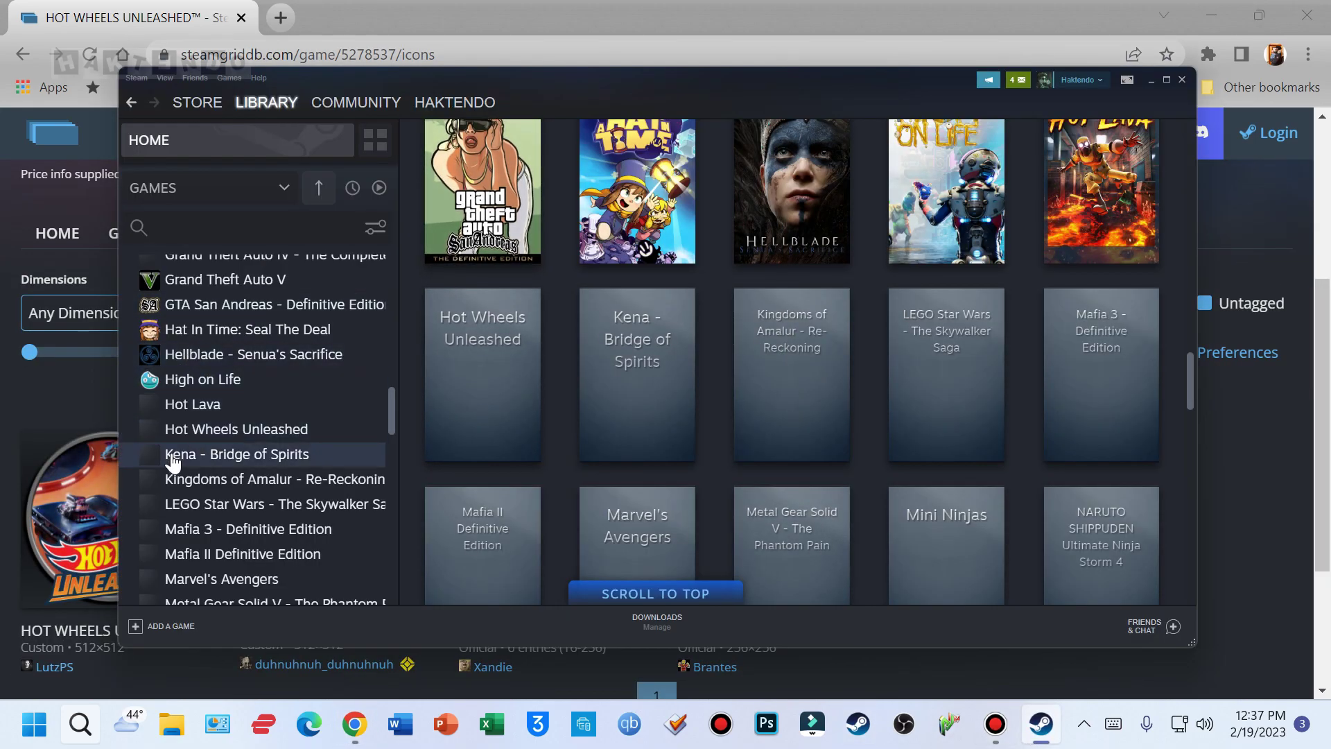
pyautogui.scroll(5, 161, 514)
pyautogui.scroll(5, 138, 498)
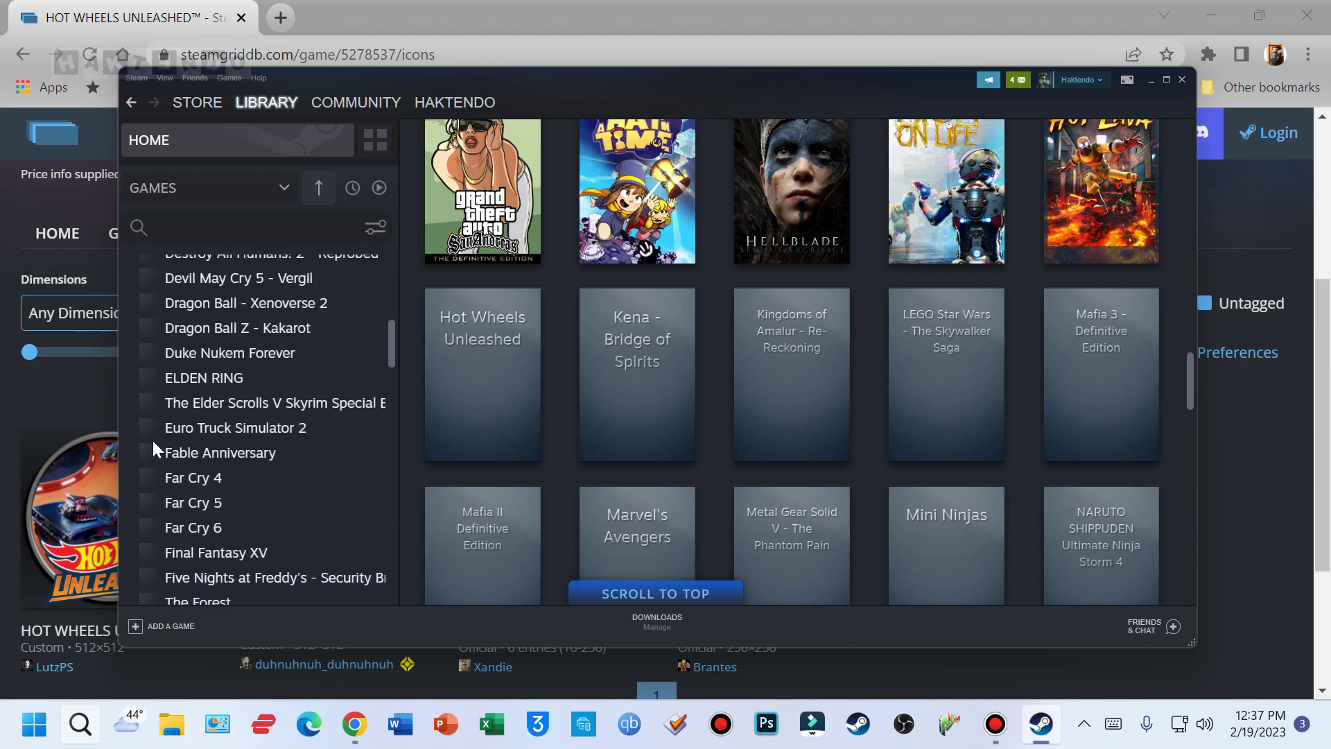
pyautogui.scroll(-8, 176, 359)
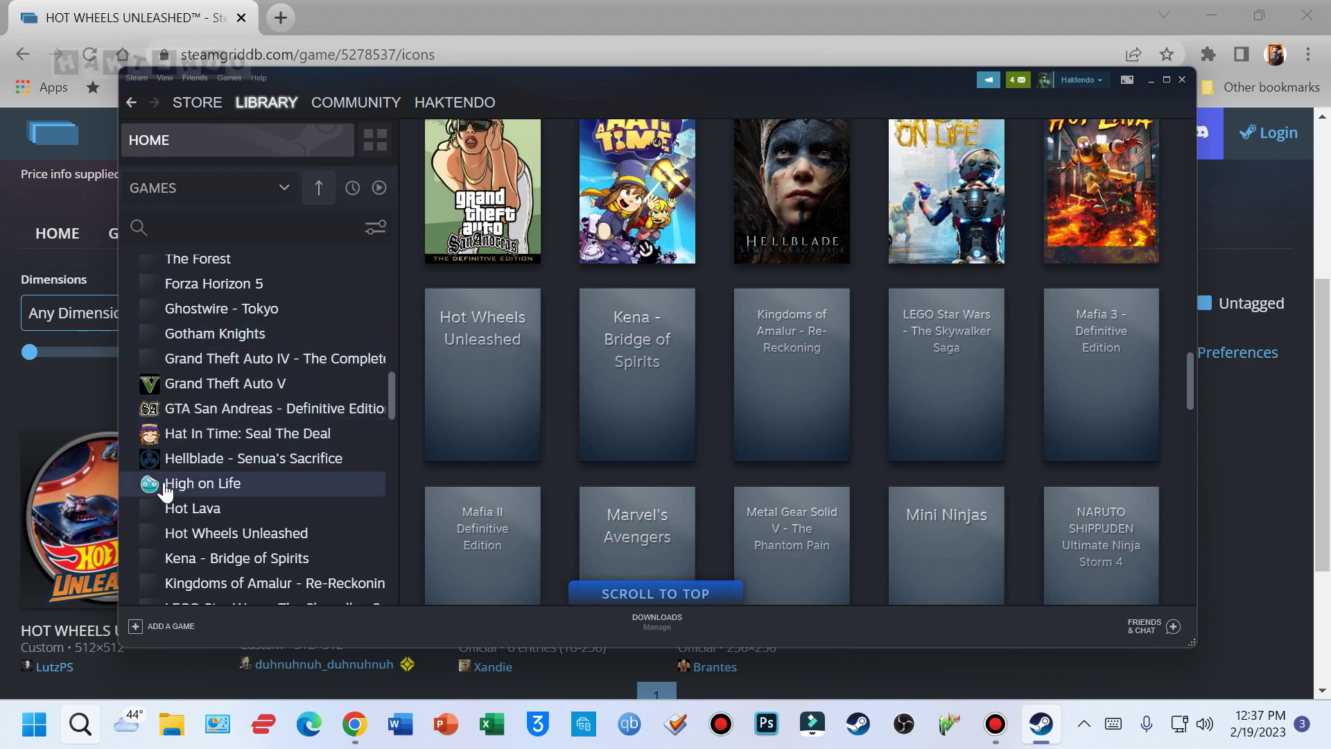
pyautogui.scroll(-5, 207, 386)
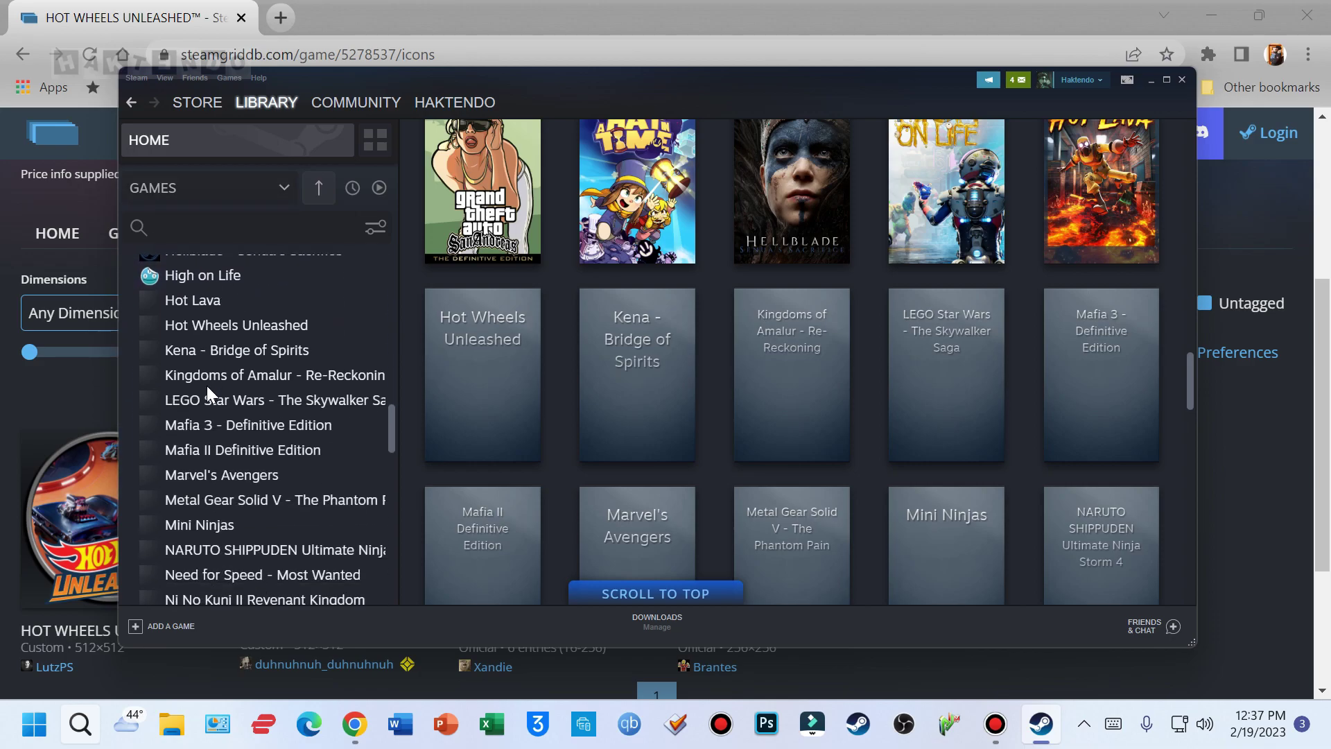
pyautogui.scroll(8, 221, 451)
pyautogui.scroll(10, 168, 484)
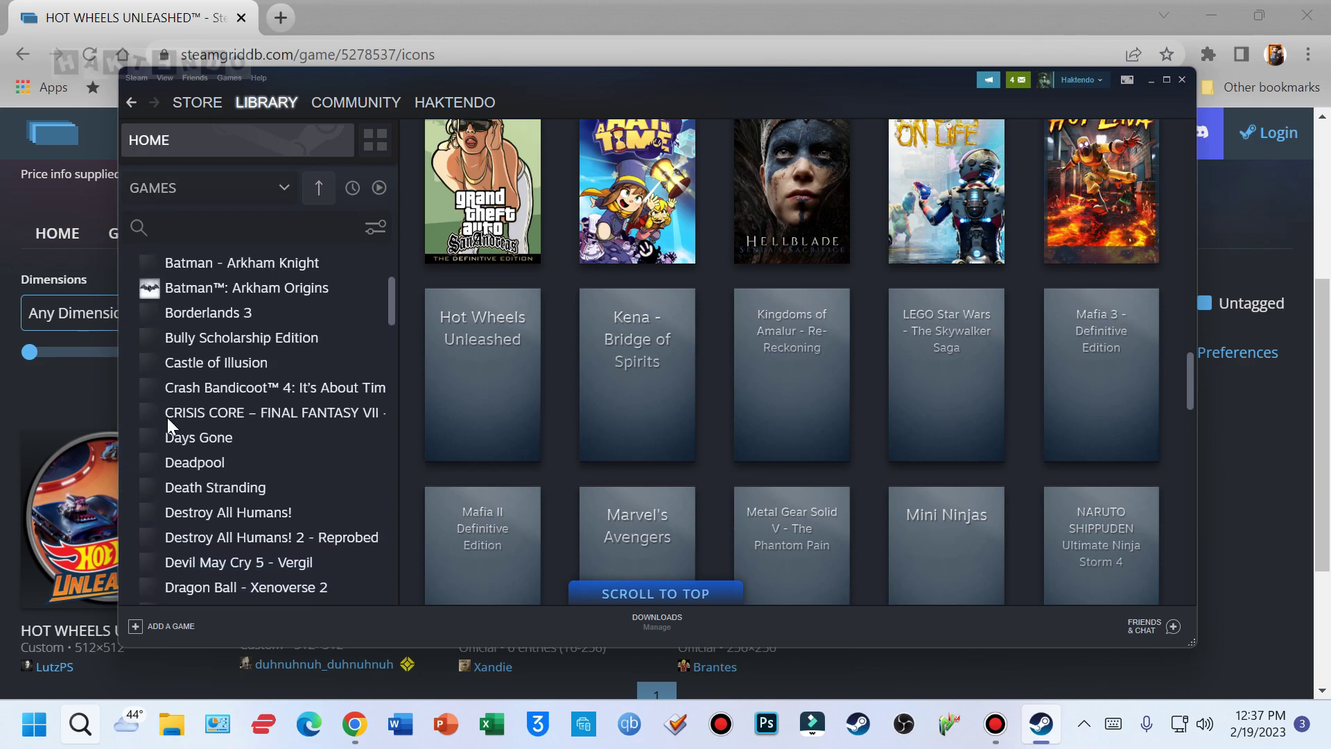
# Examine the Steam library's game list down to the entries around Hot Wheels Unleashed, and minimize Steam
pyautogui.scroll(-10, 188, 454)
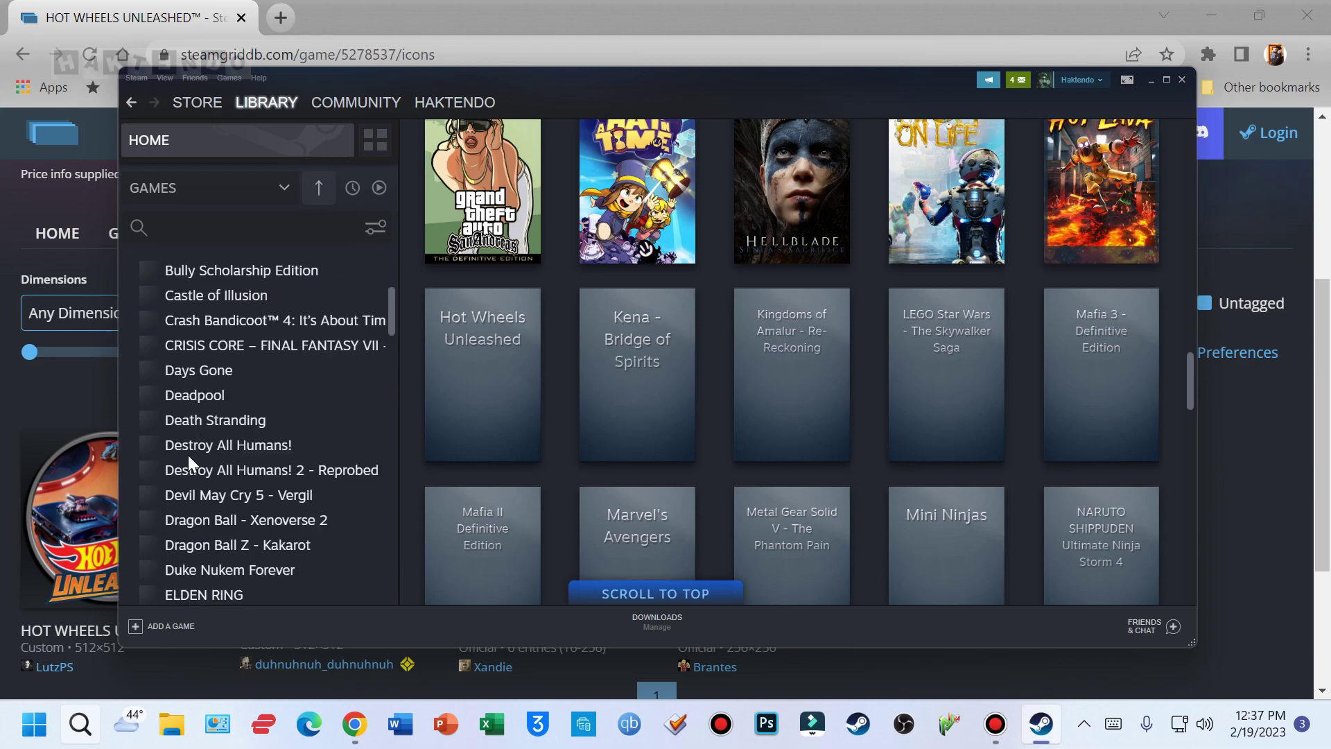
pyautogui.scroll(6, 182, 482)
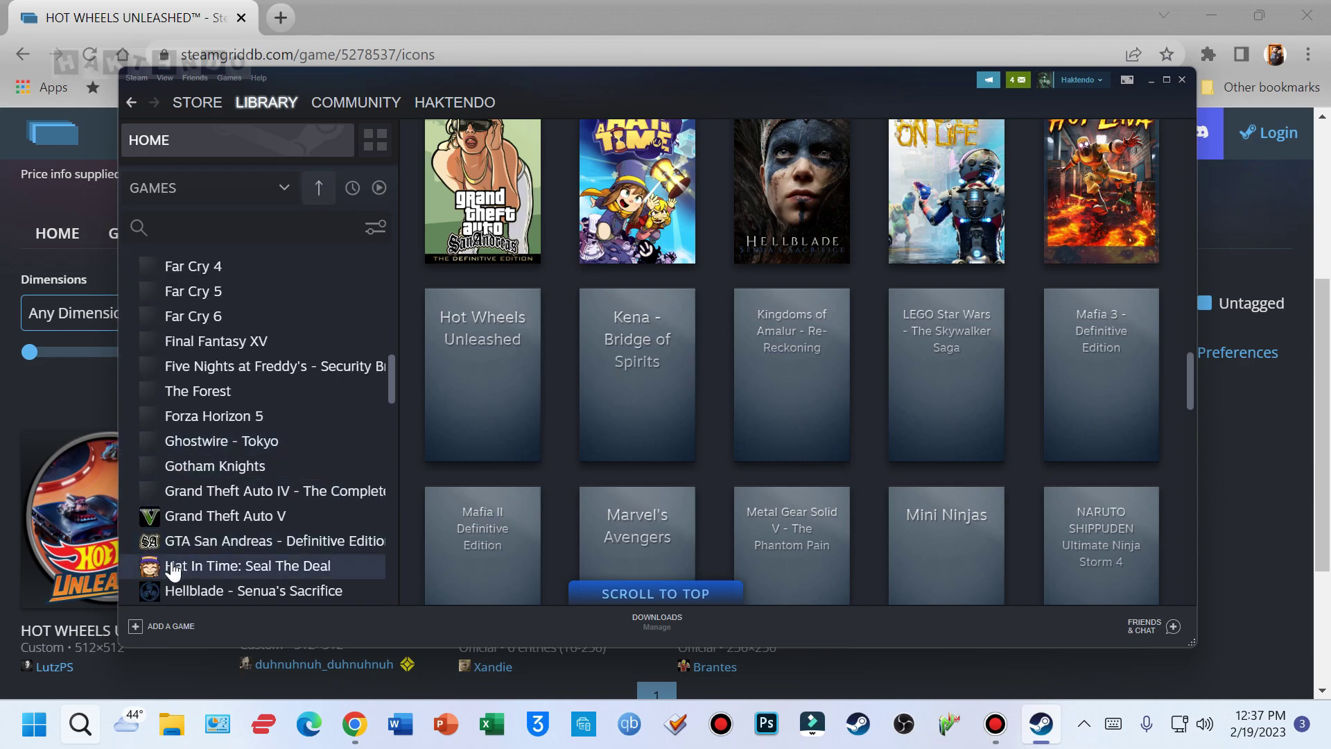
pyautogui.scroll(-4, 182, 481)
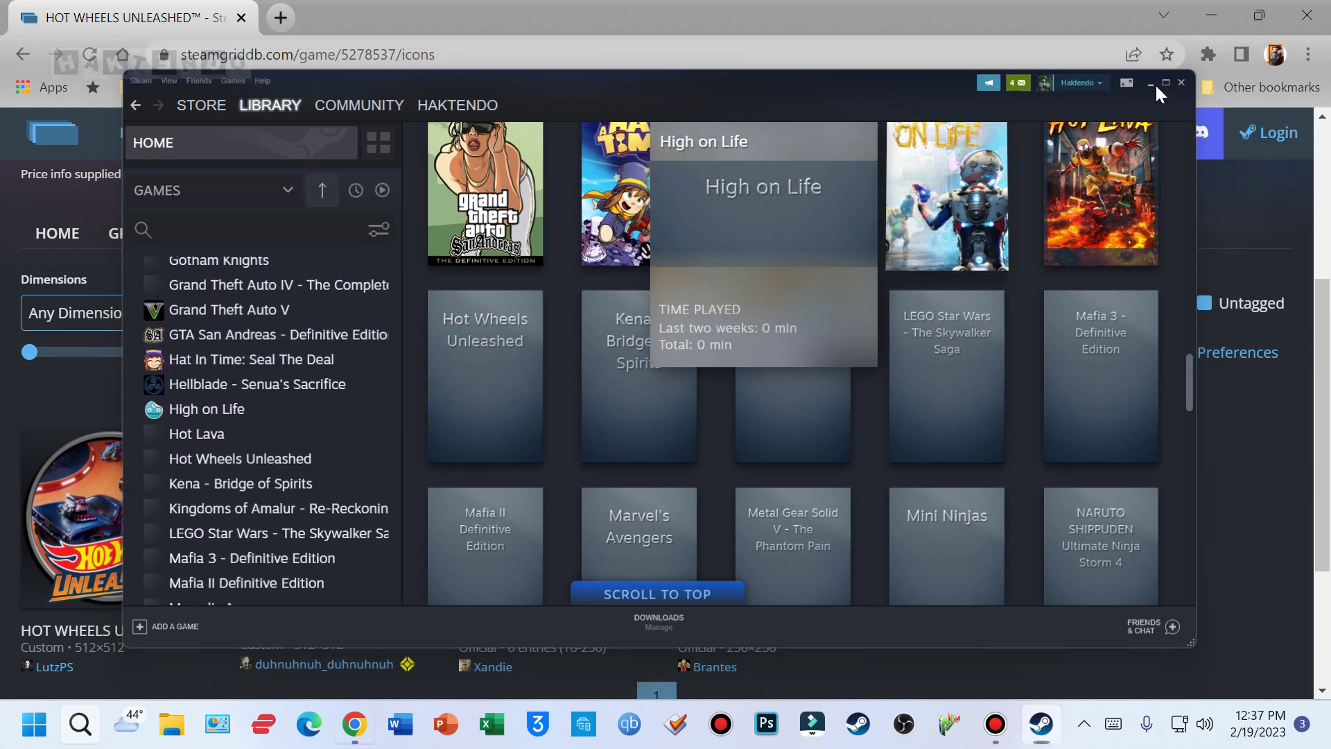
pyautogui.click(1152, 81)
# Open the grids category for Hot Wheels Unleashed and bring up the game's original Steam assets
pyautogui.click(240, 326)
pyautogui.click(132, 235)
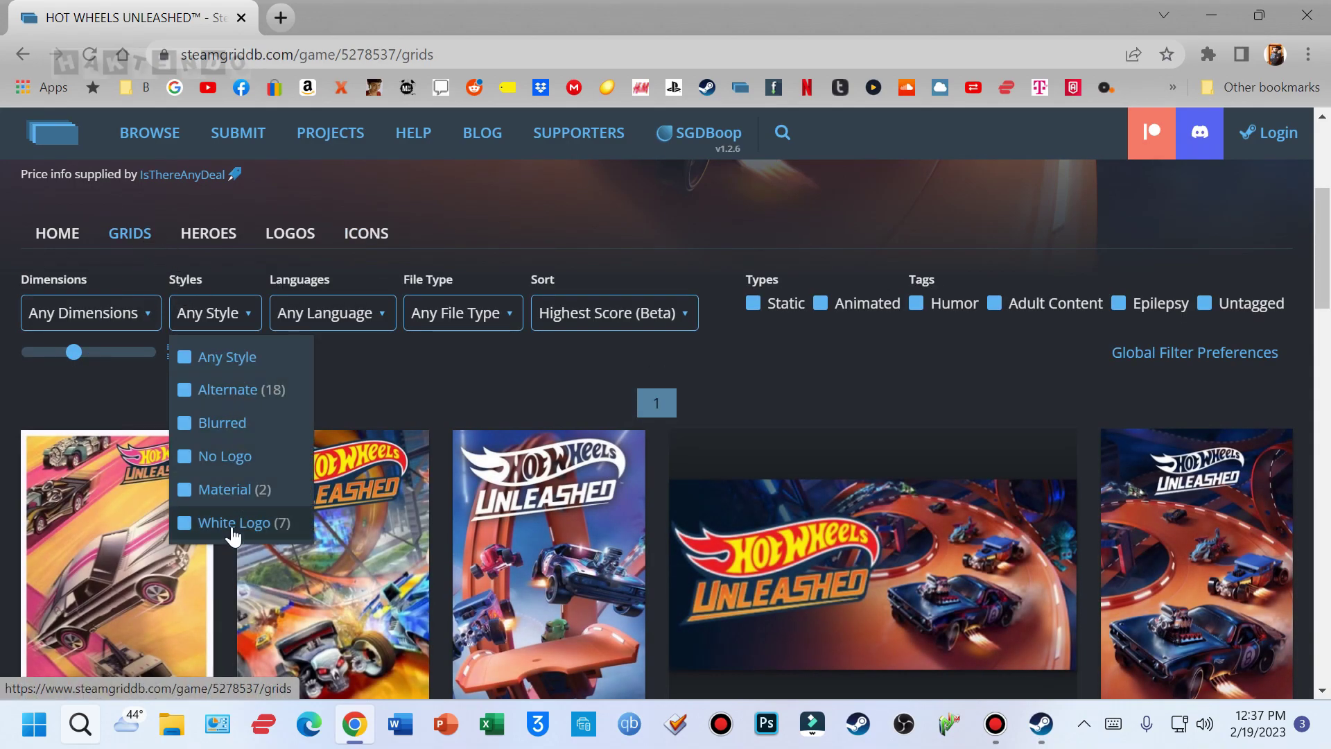
pyautogui.scroll(-1, 446, 607)
pyautogui.scroll(5, 540, 692)
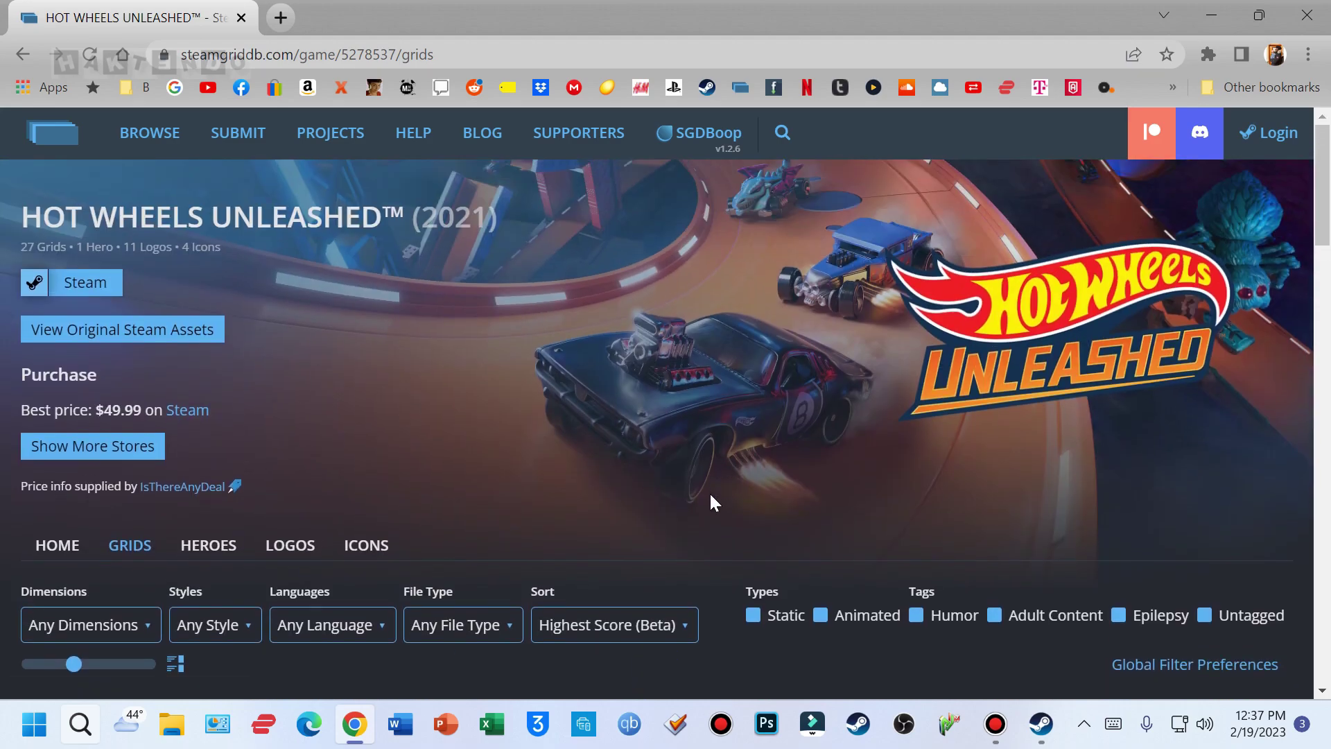
pyautogui.click(131, 331)
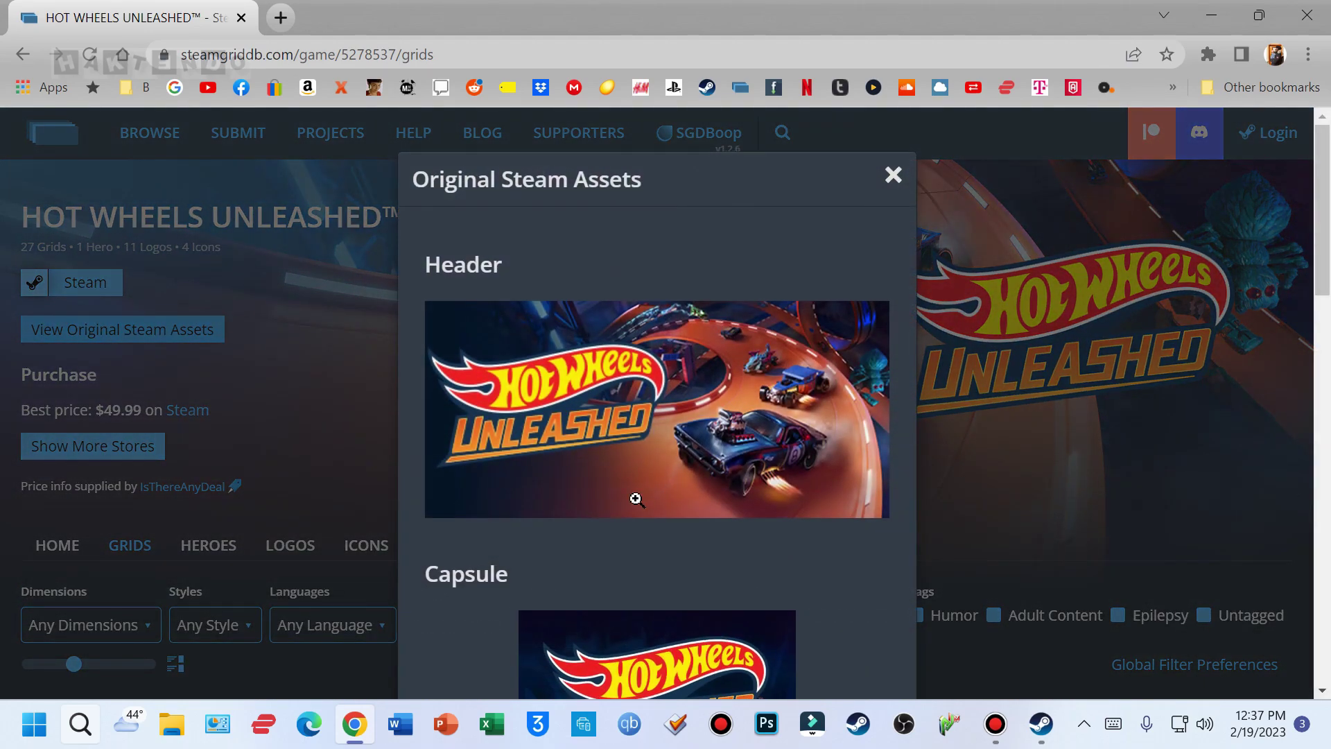
# Start saving the original capsule image and browse to the Steam Big Pictures folder inside Pictures
pyautogui.scroll(-5, 624, 481)
pyautogui.rightClick(631, 404)
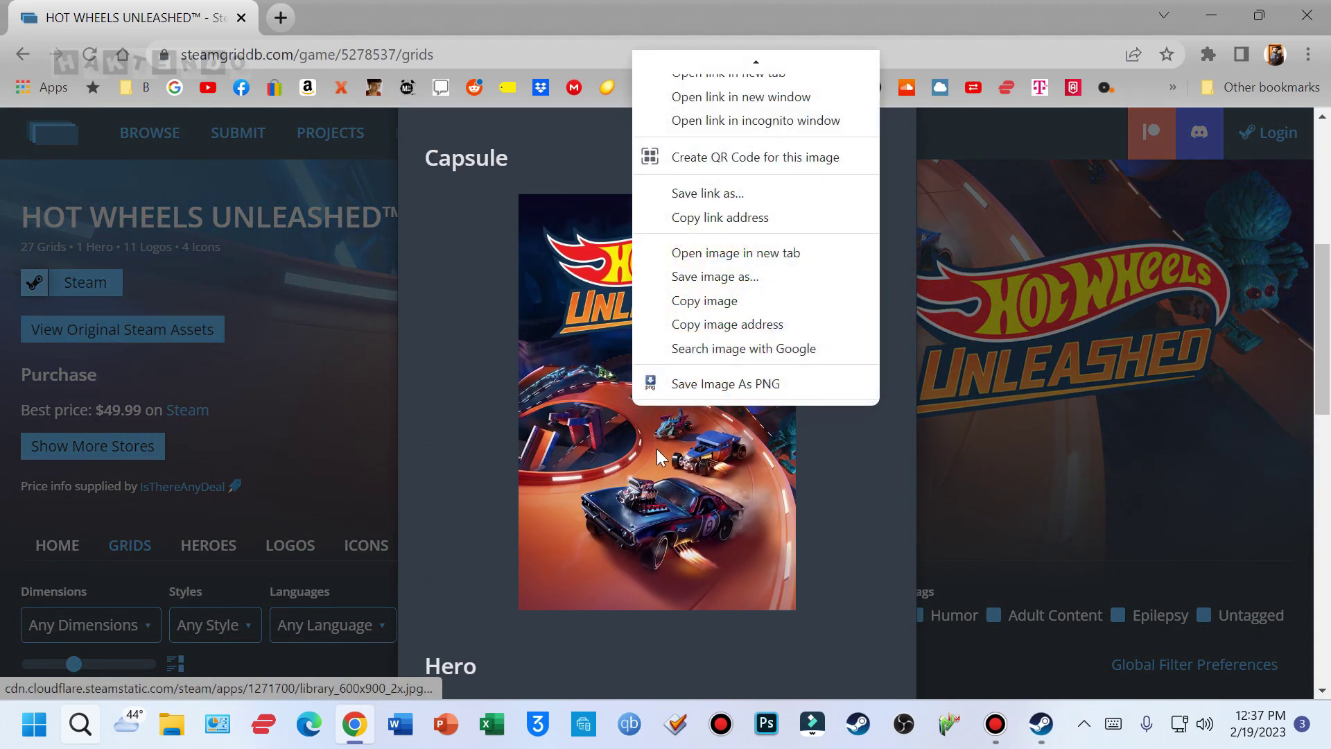
pyautogui.click(709, 288)
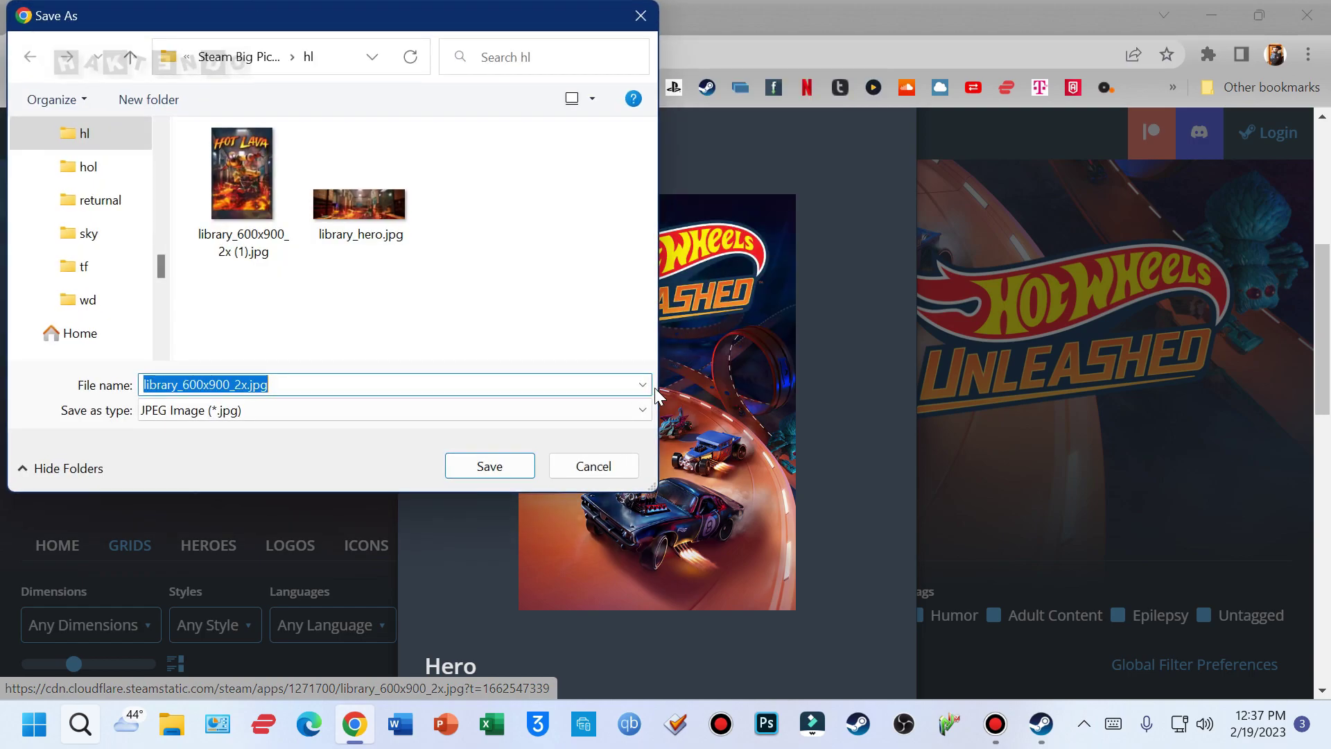
pyautogui.click(239, 55)
pyautogui.scroll(-6, 488, 238)
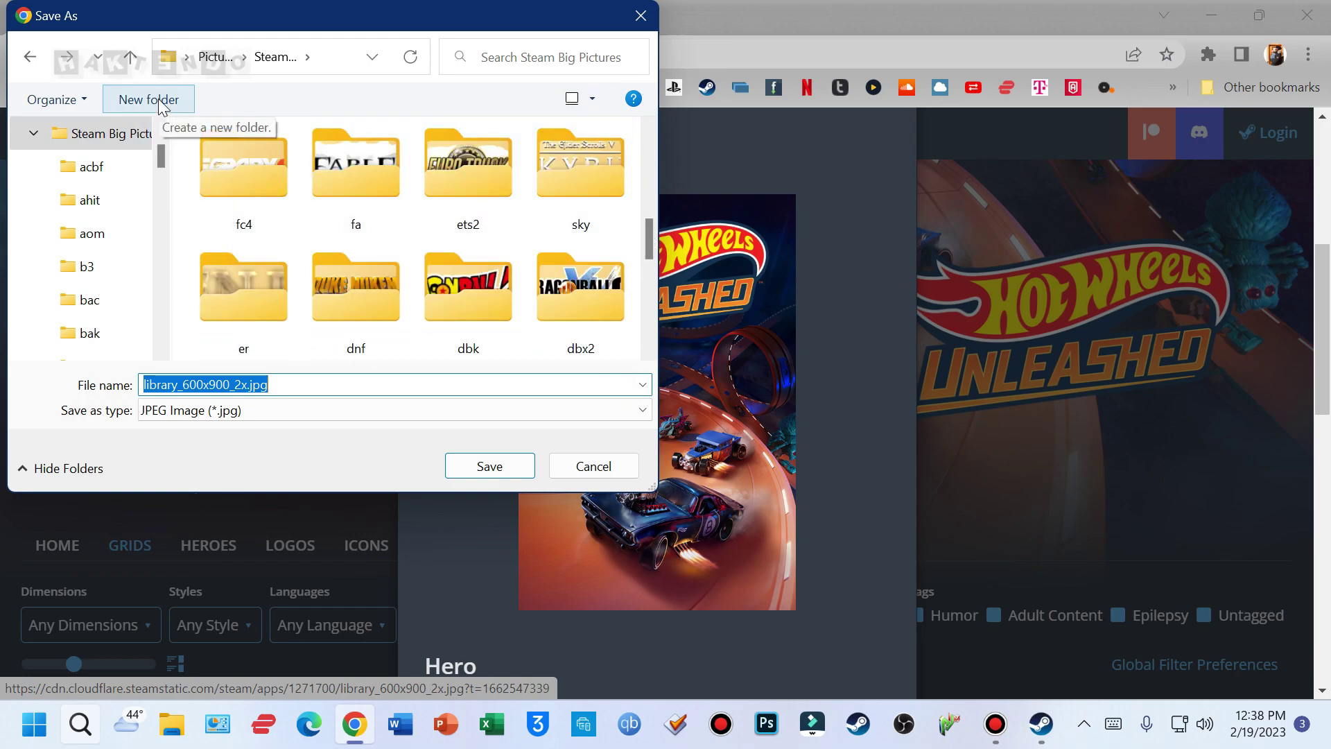
pyautogui.click(244, 57)
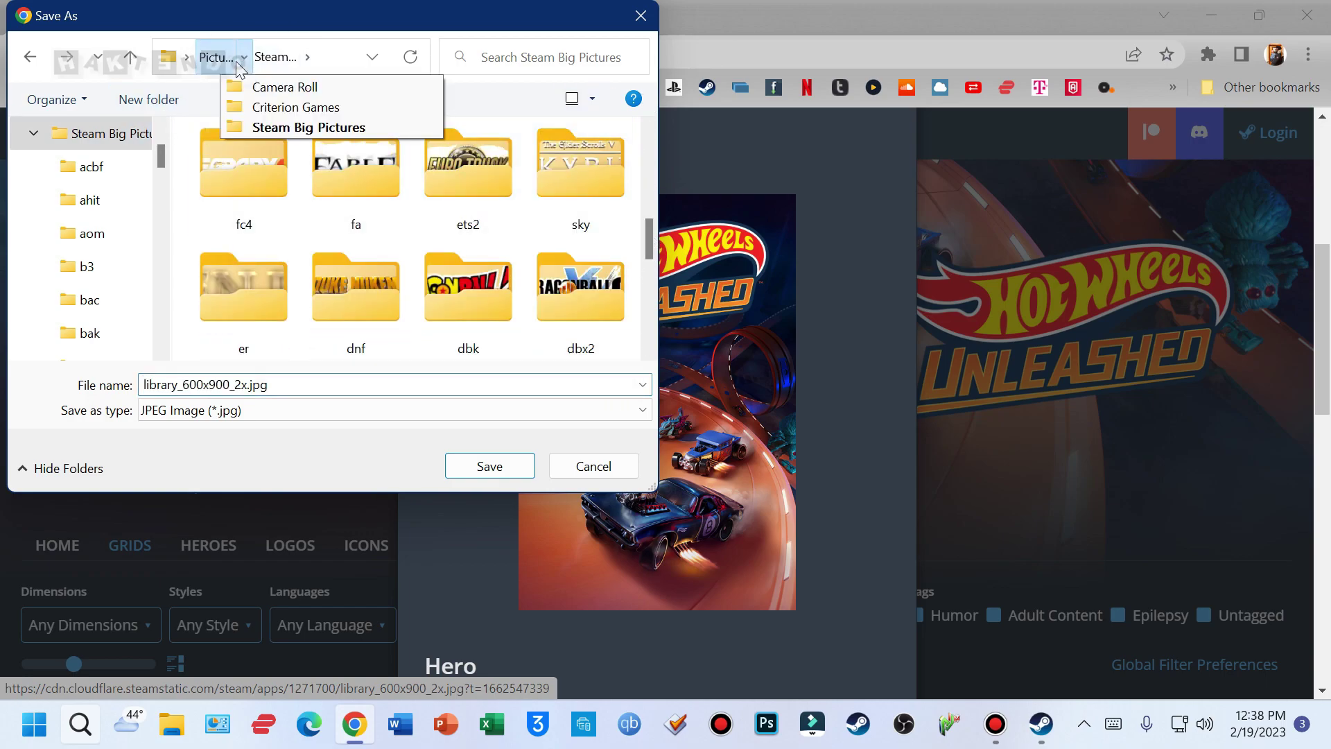
pyautogui.click(215, 56)
pyautogui.click(469, 202)
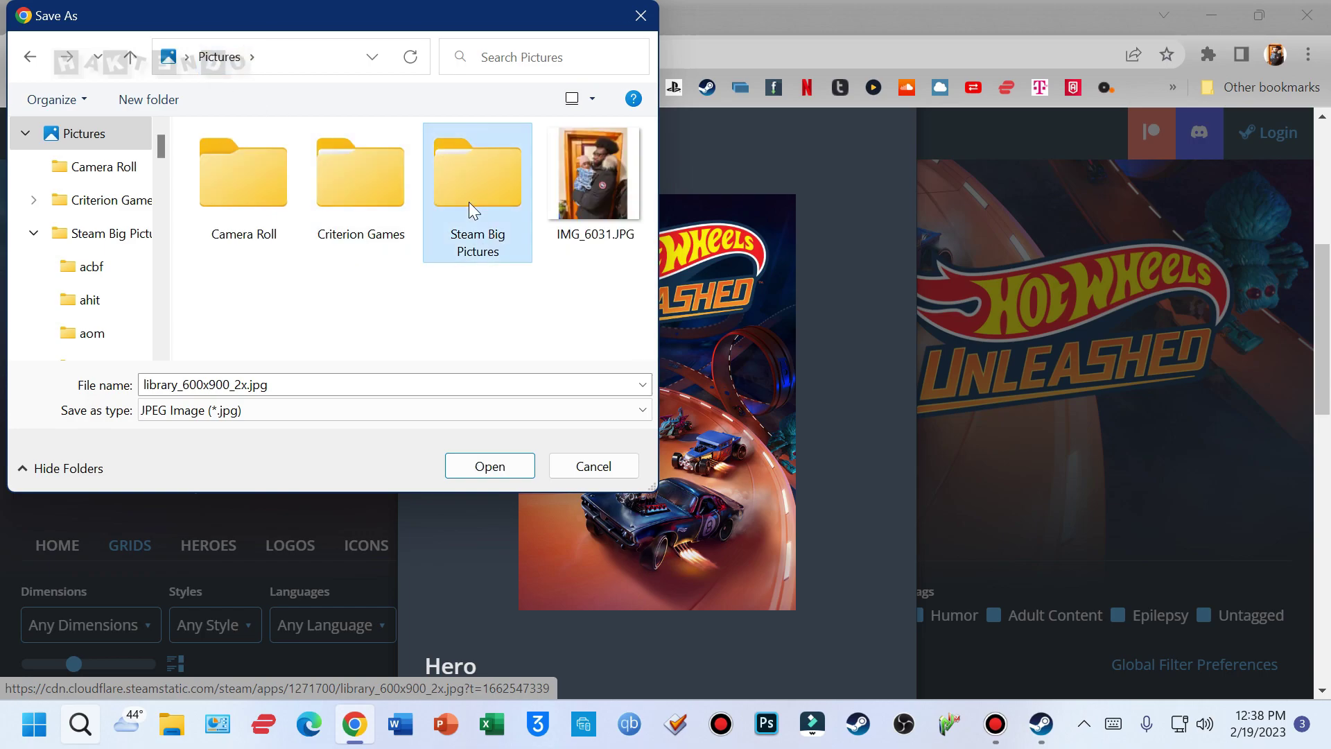
pyautogui.doubleClick(499, 218)
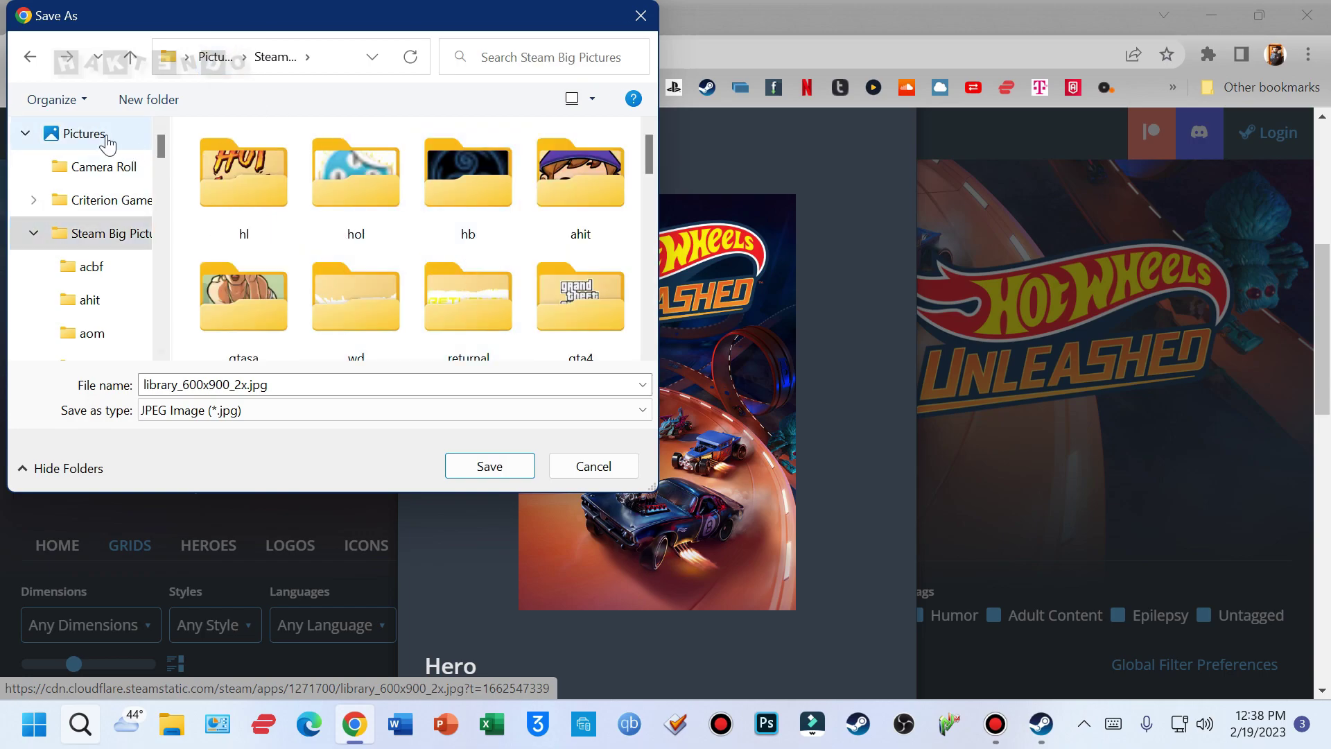
# Create a folder named hwu in Steam Big Pictures and save the capsule image there as library_600x900_2x.jpg
pyautogui.click(153, 99)
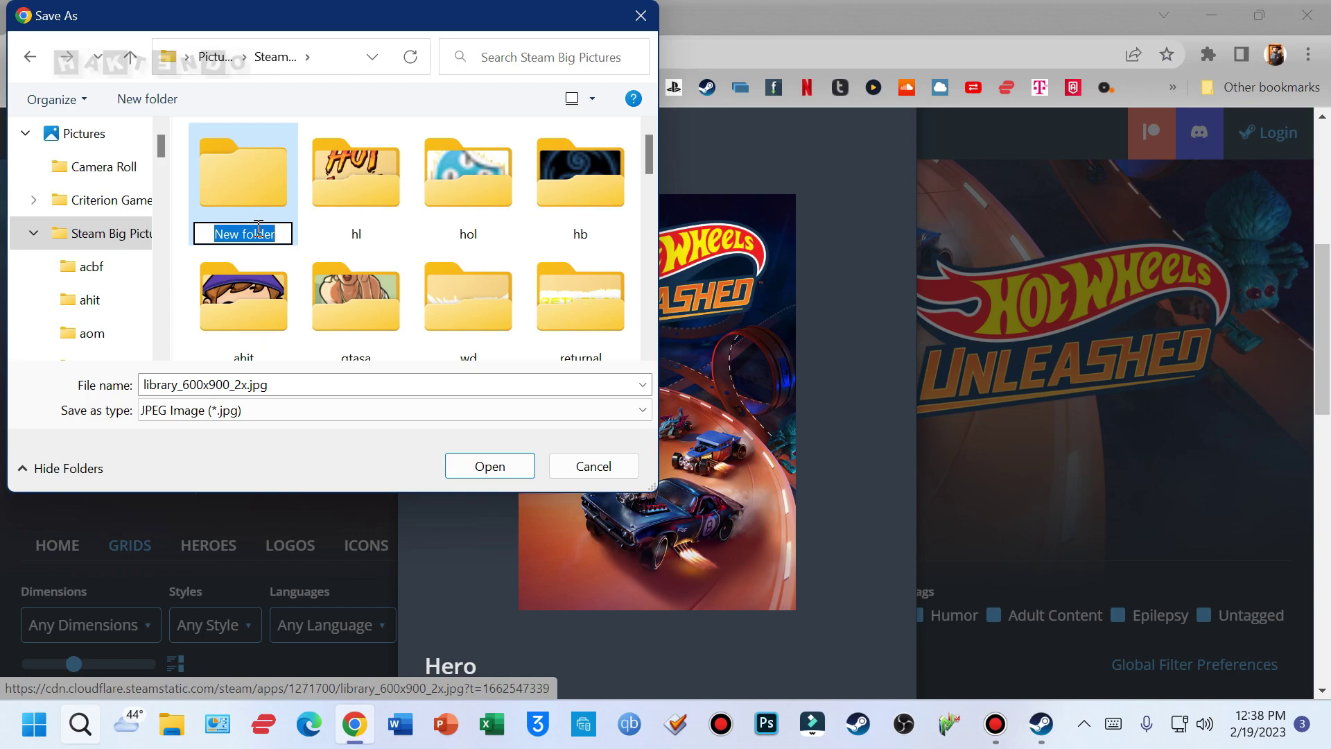
pyautogui.write('hwu')
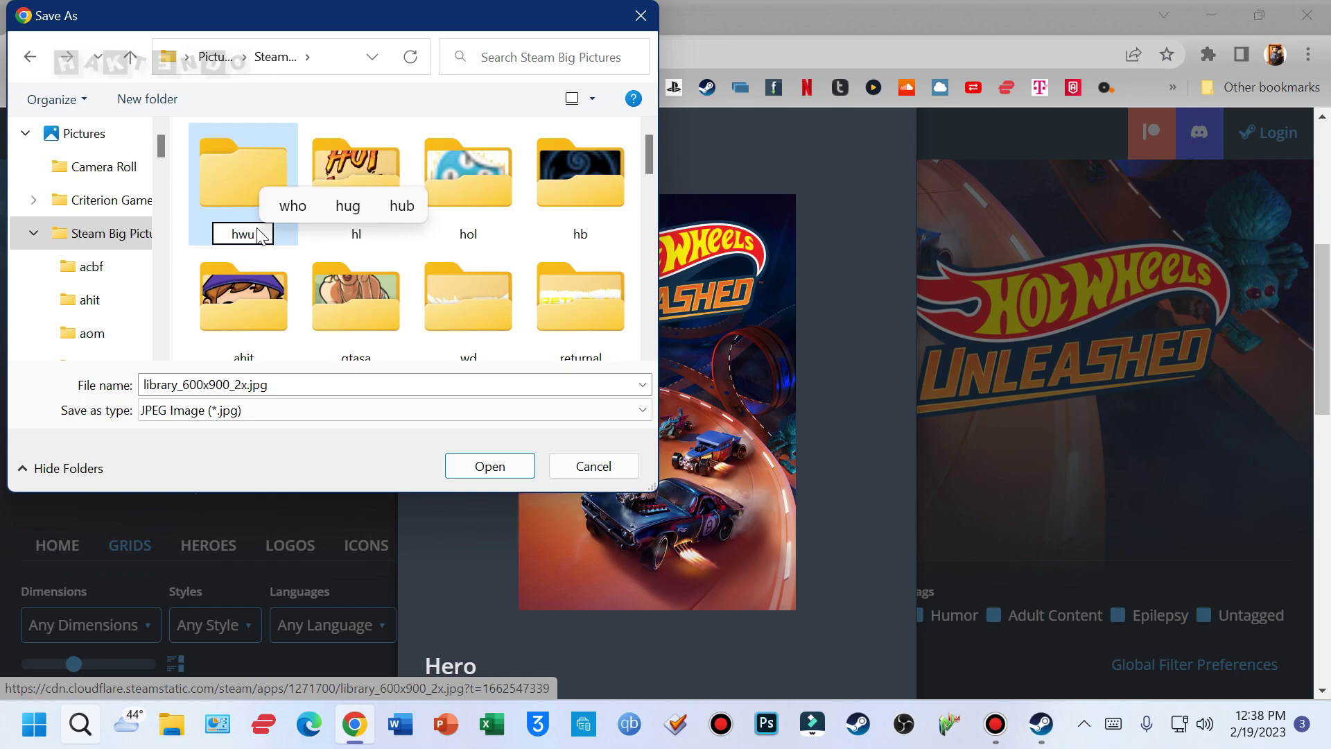
pyautogui.press('Return')
pyautogui.press('Return')
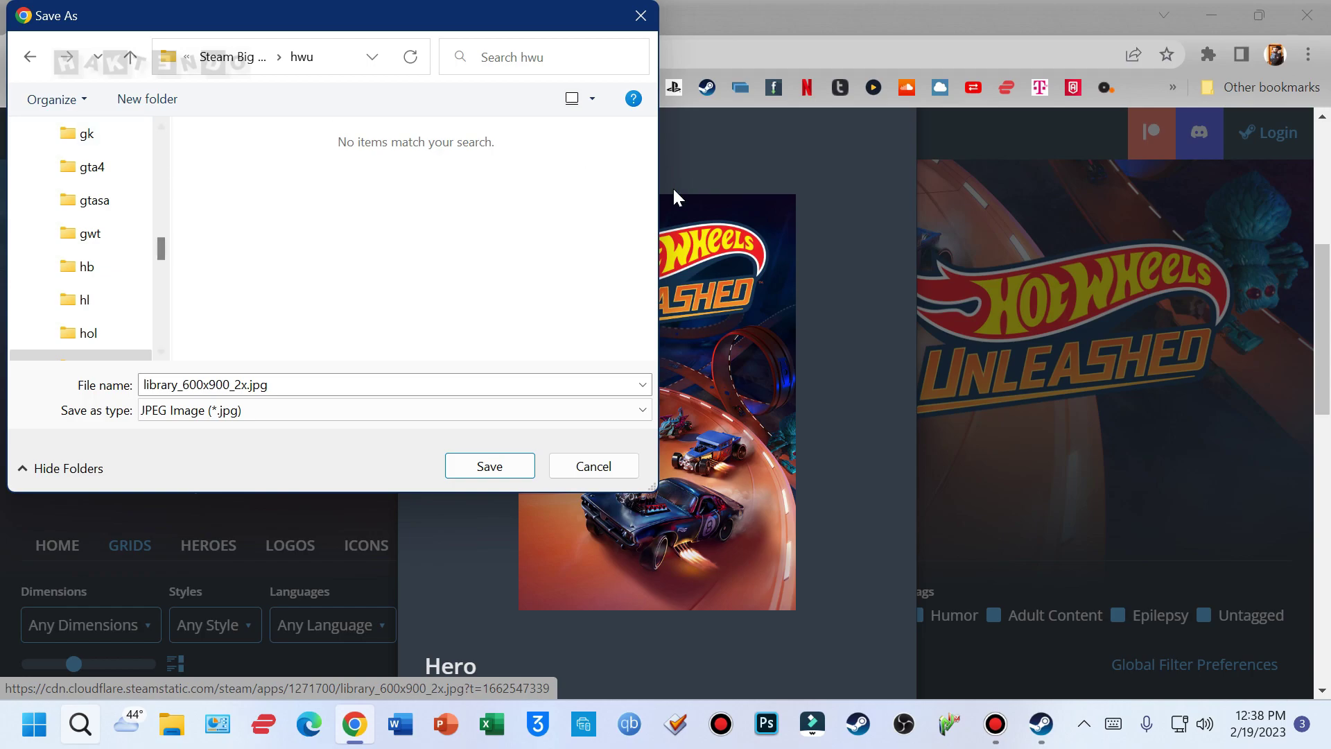
pyautogui.click(490, 465)
# Save the original hero image in the hwu folder as library_hero.jpg, keeping the JPEG image type
pyautogui.scroll(-5, 610, 388)
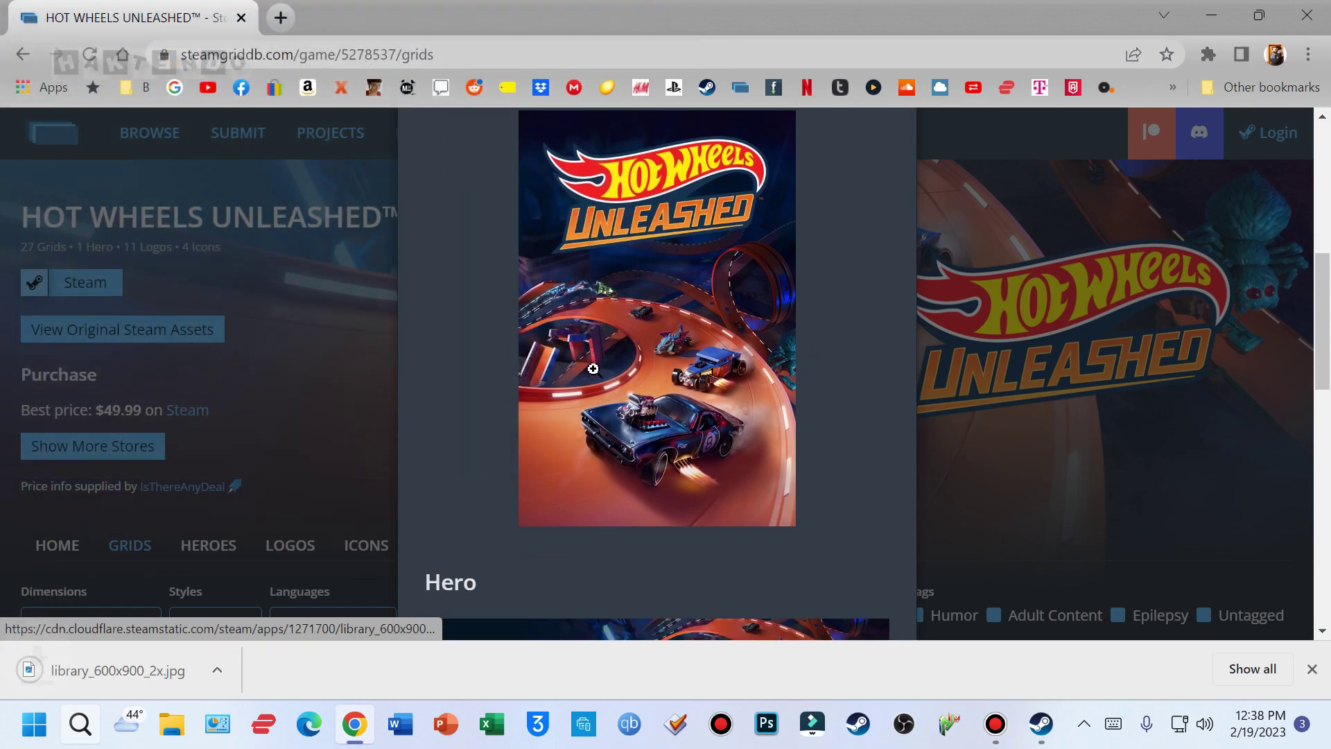
pyautogui.rightClick(683, 362)
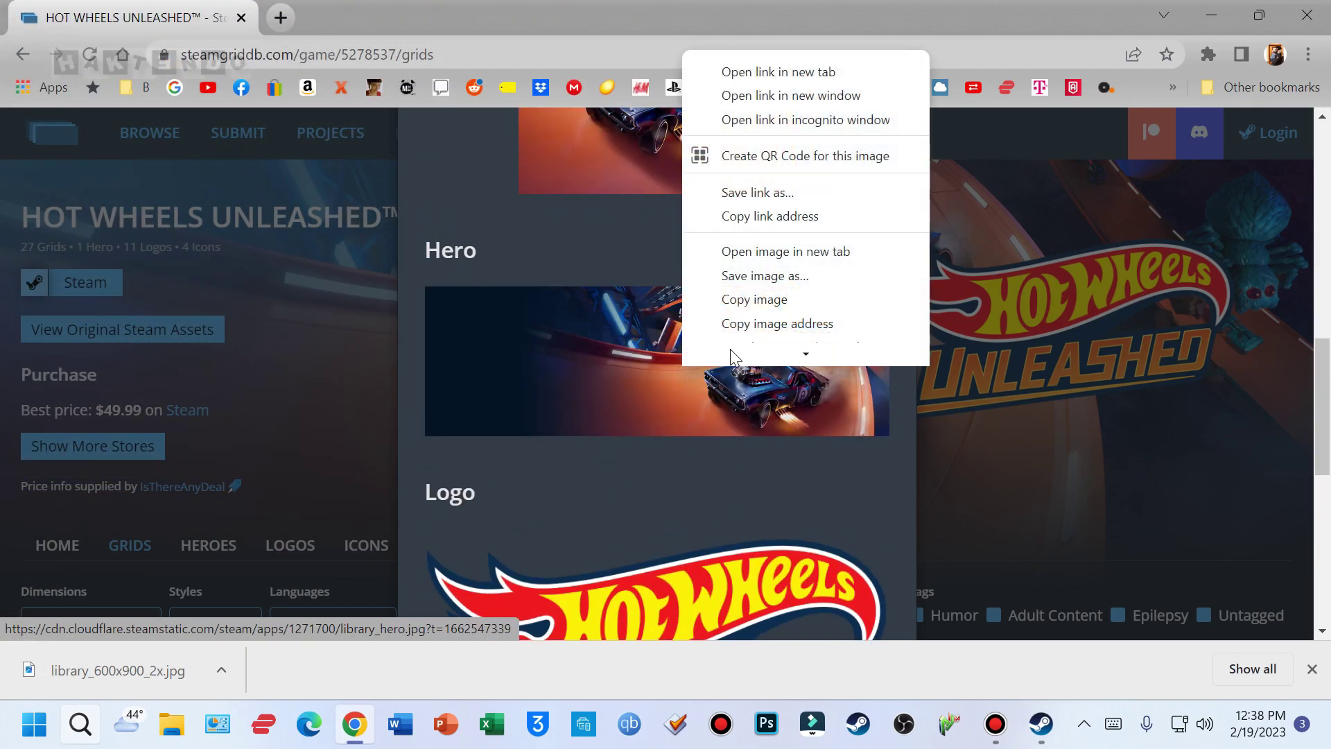
pyautogui.click(765, 284)
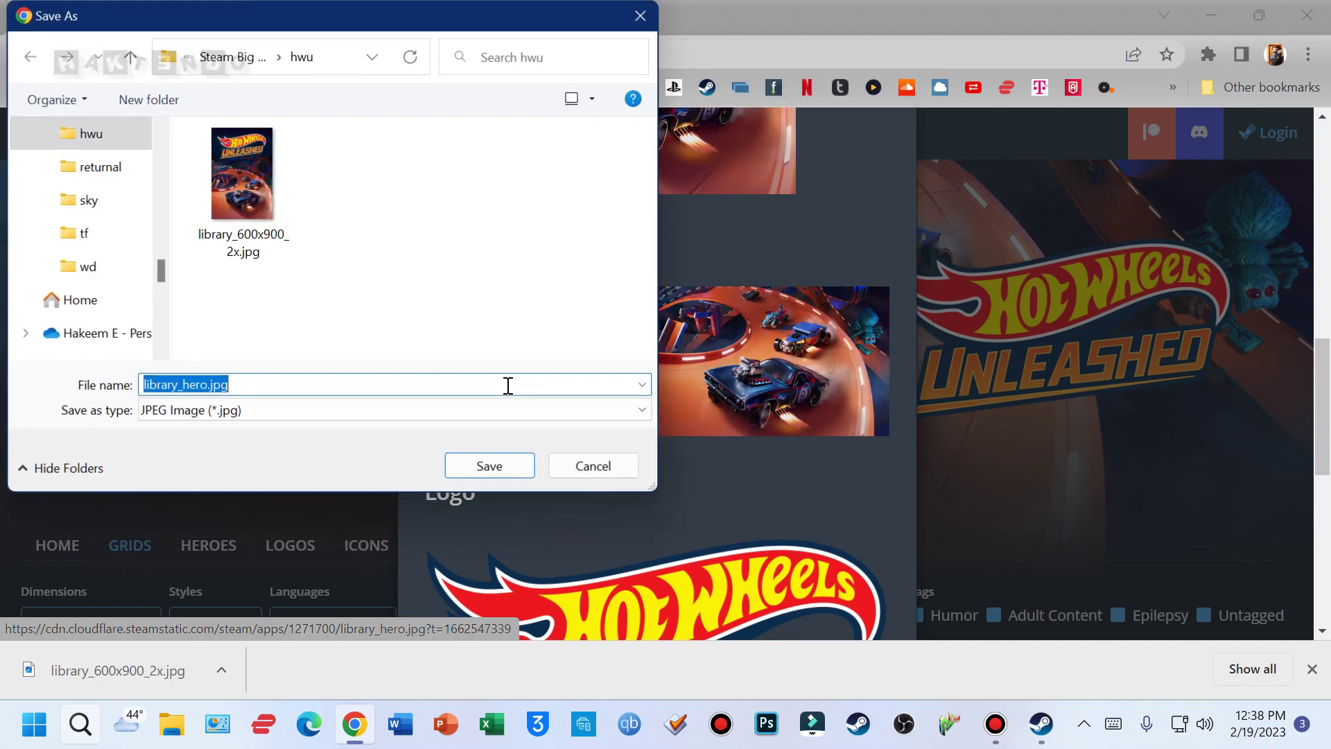
pyautogui.click(284, 409)
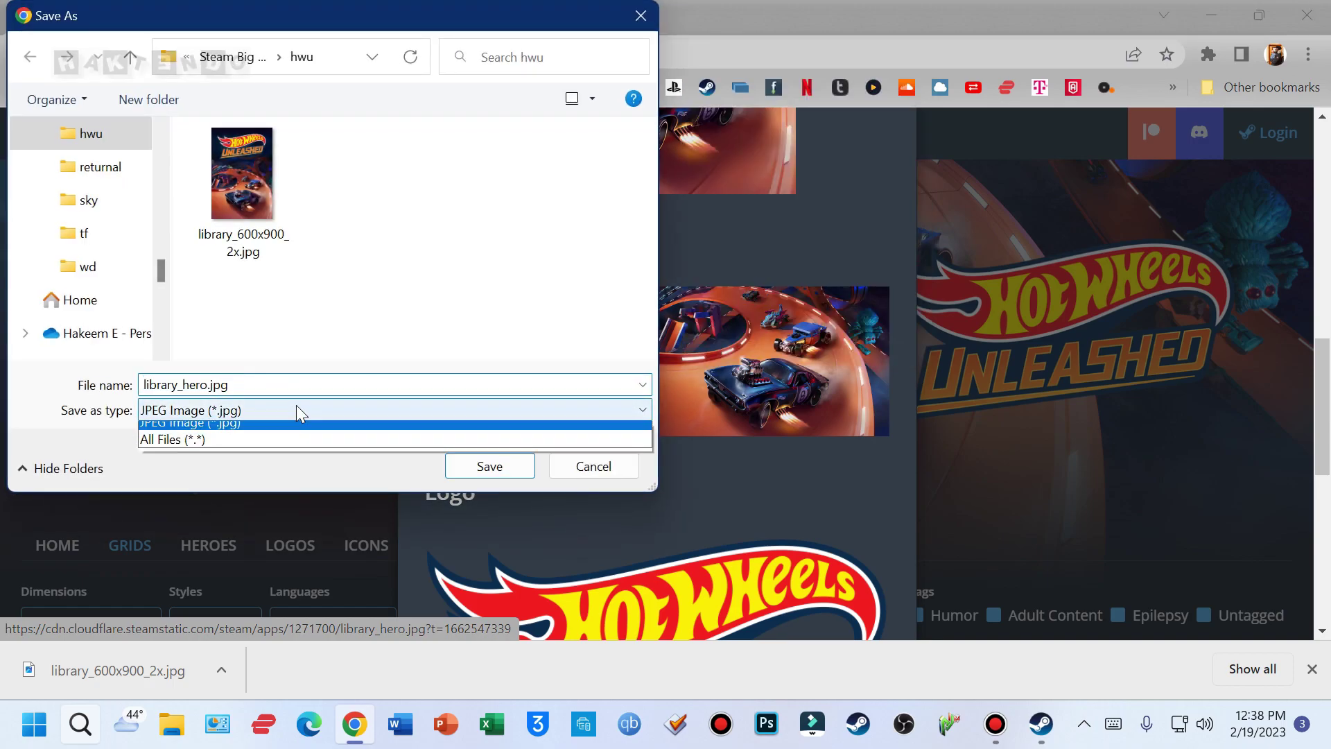
pyautogui.click(272, 411)
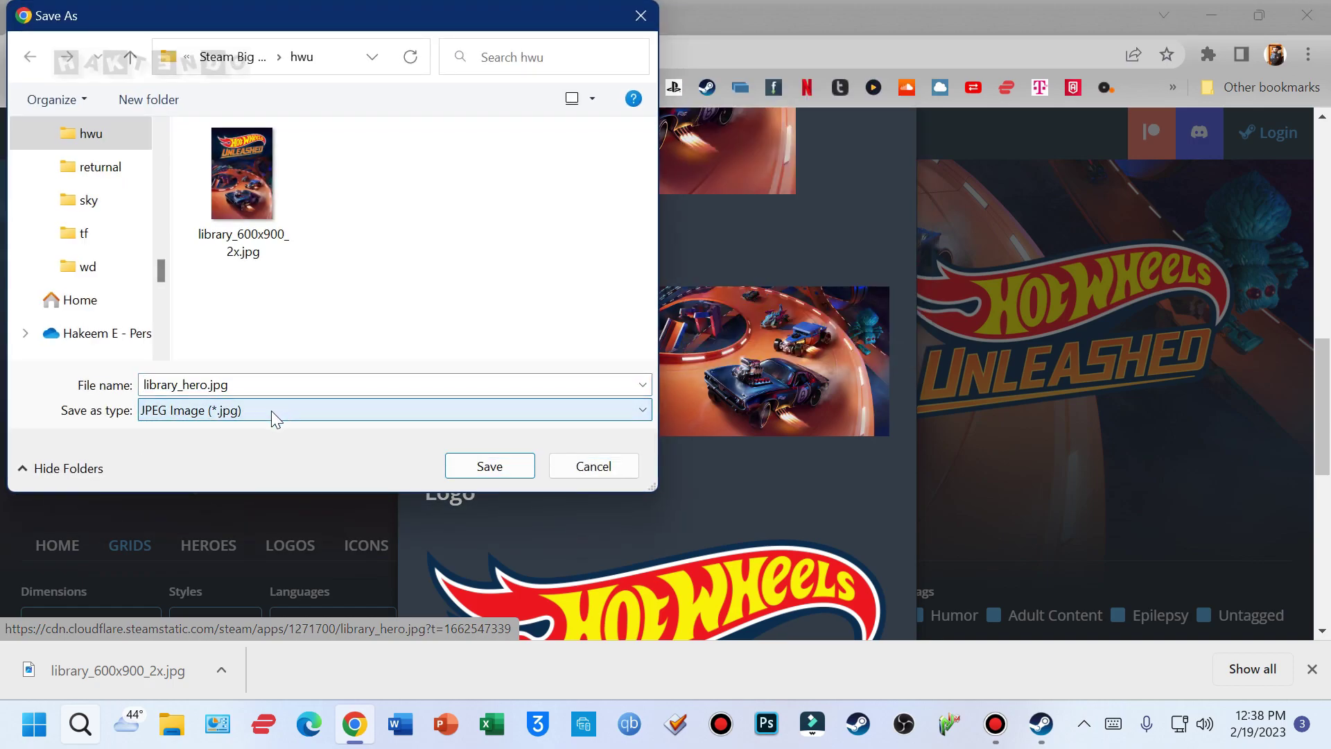
pyautogui.click(517, 474)
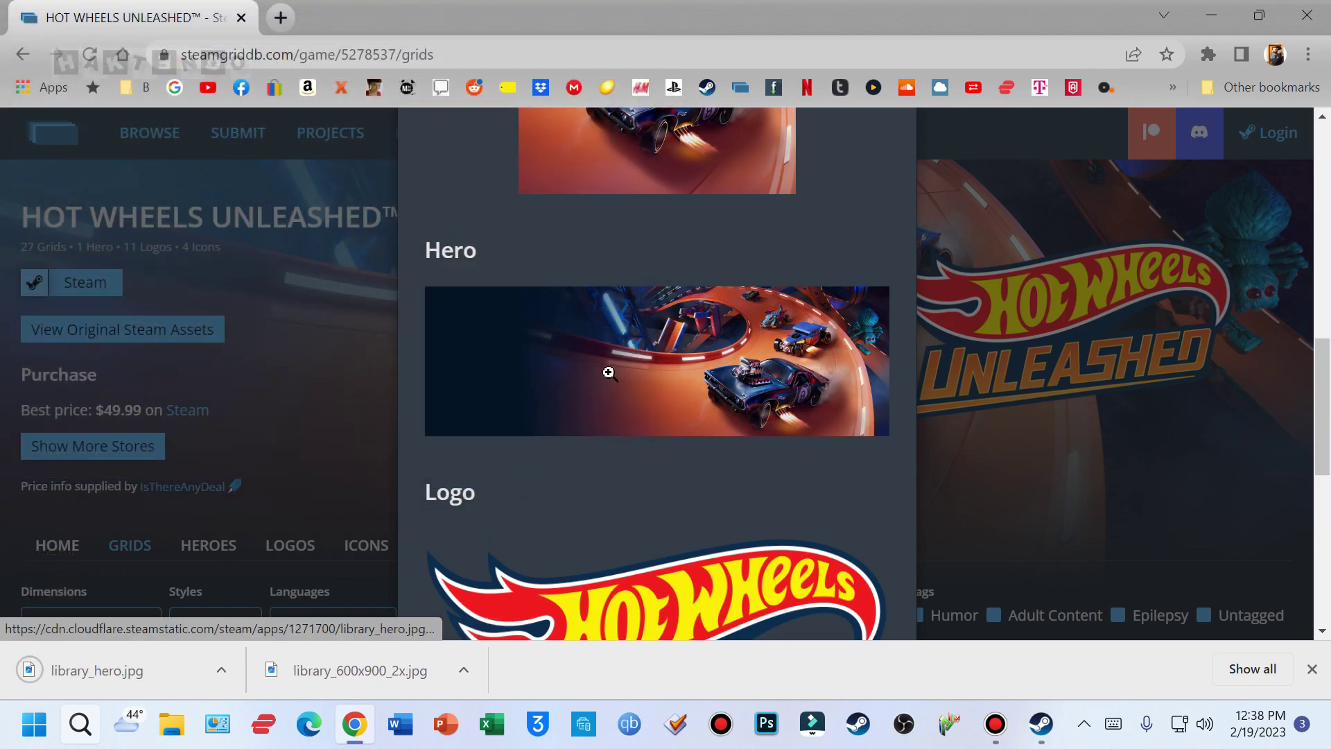
# Save the original logo image in the hwu folder as logo.png
pyautogui.scroll(-3, 614, 374)
pyautogui.rightClick(614, 425)
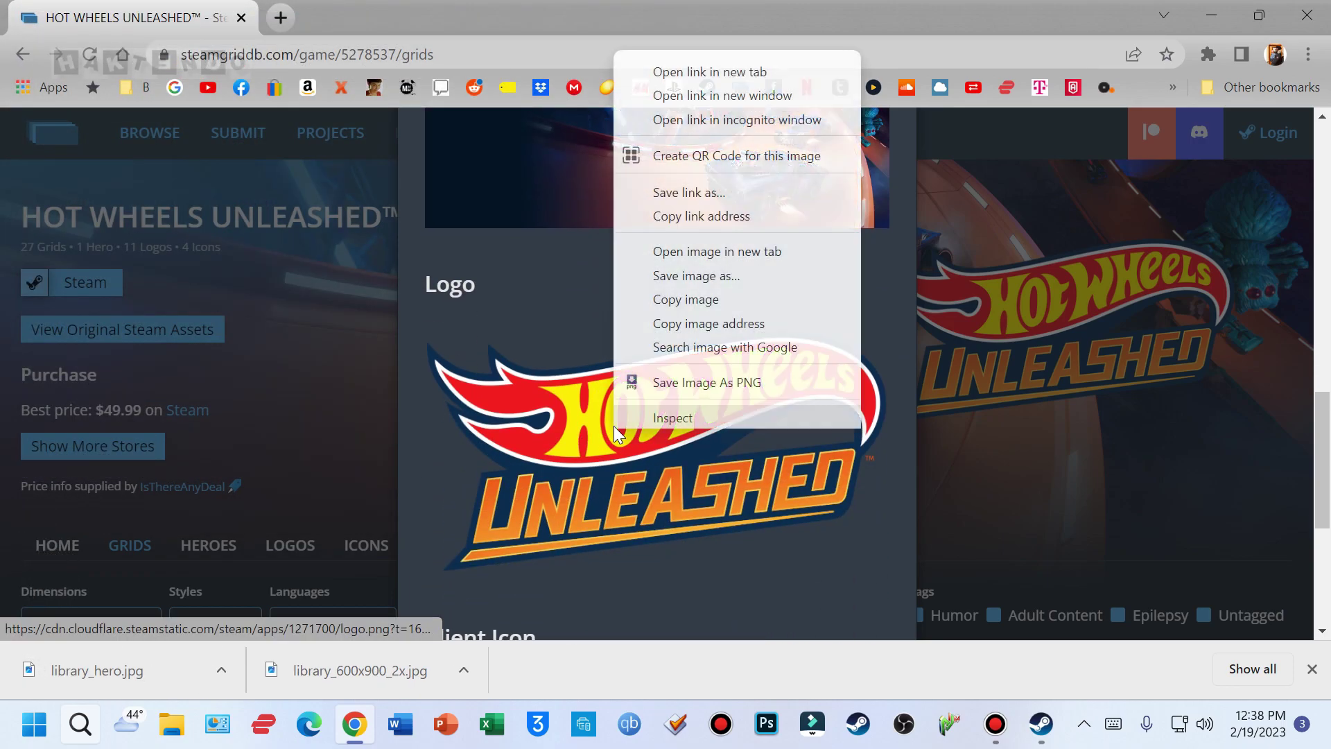
pyautogui.click(728, 274)
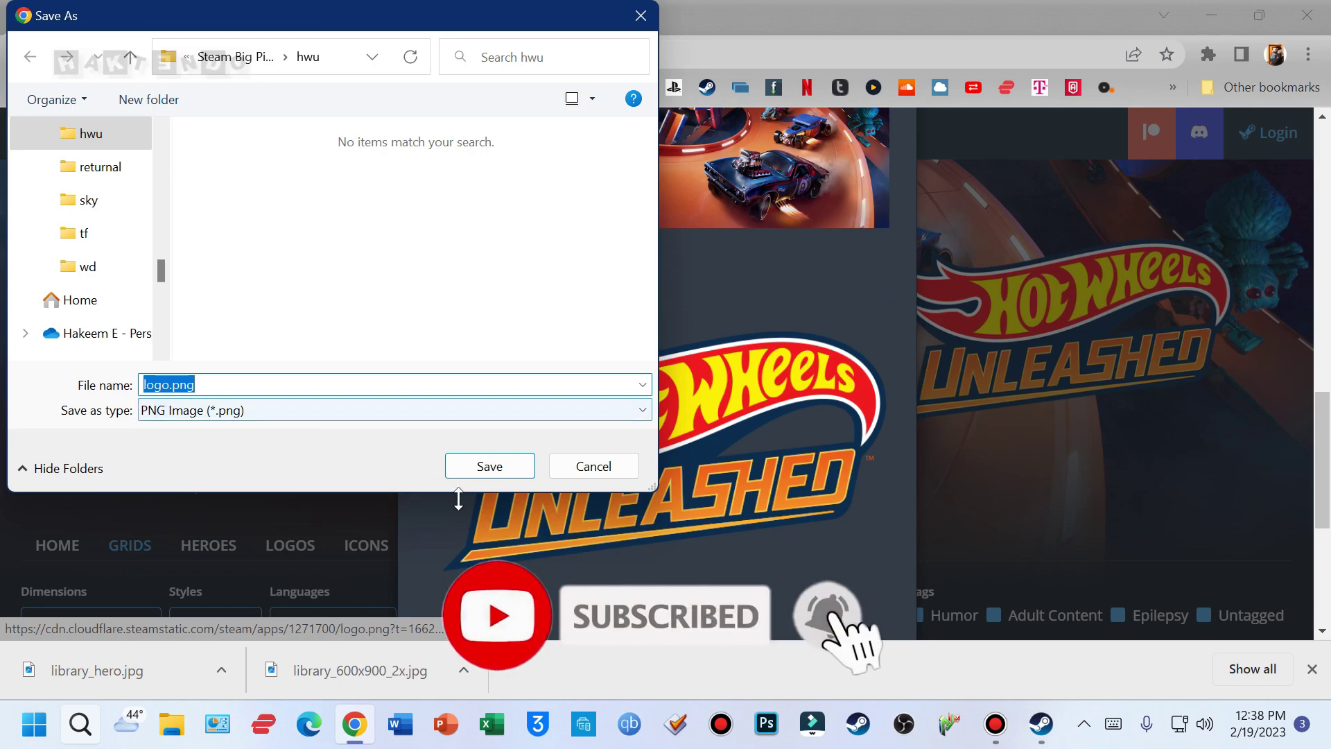
pyautogui.click(489, 466)
# View the original client icon in its own browser tab, and close that tab
pyautogui.scroll(-5, 654, 454)
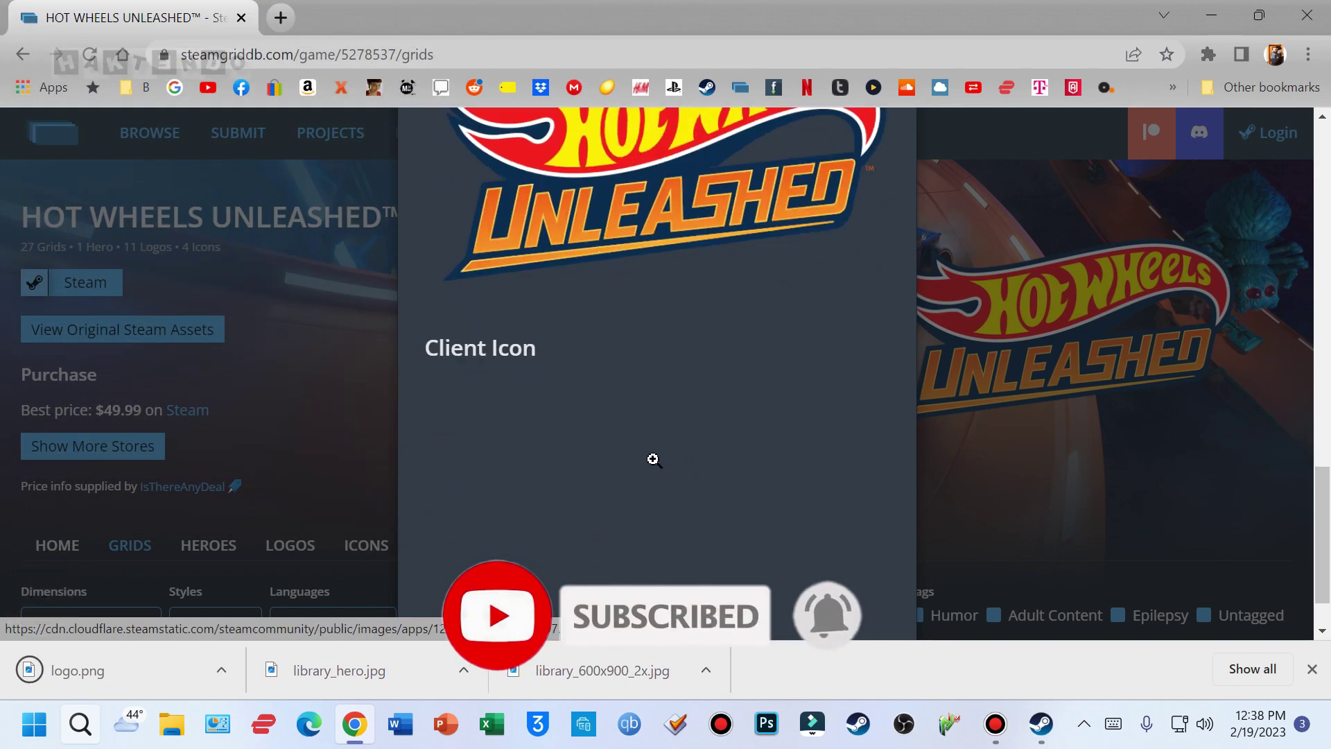
pyautogui.click(673, 457)
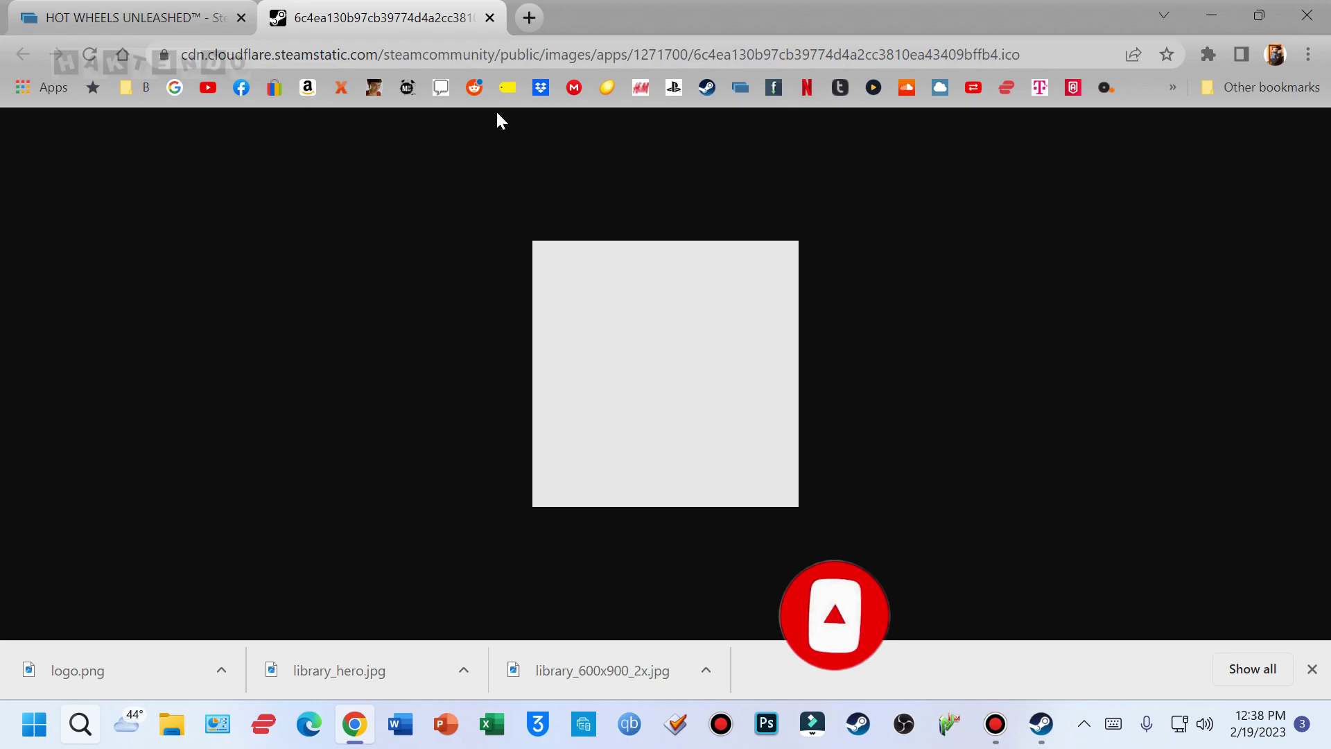
pyautogui.click(490, 18)
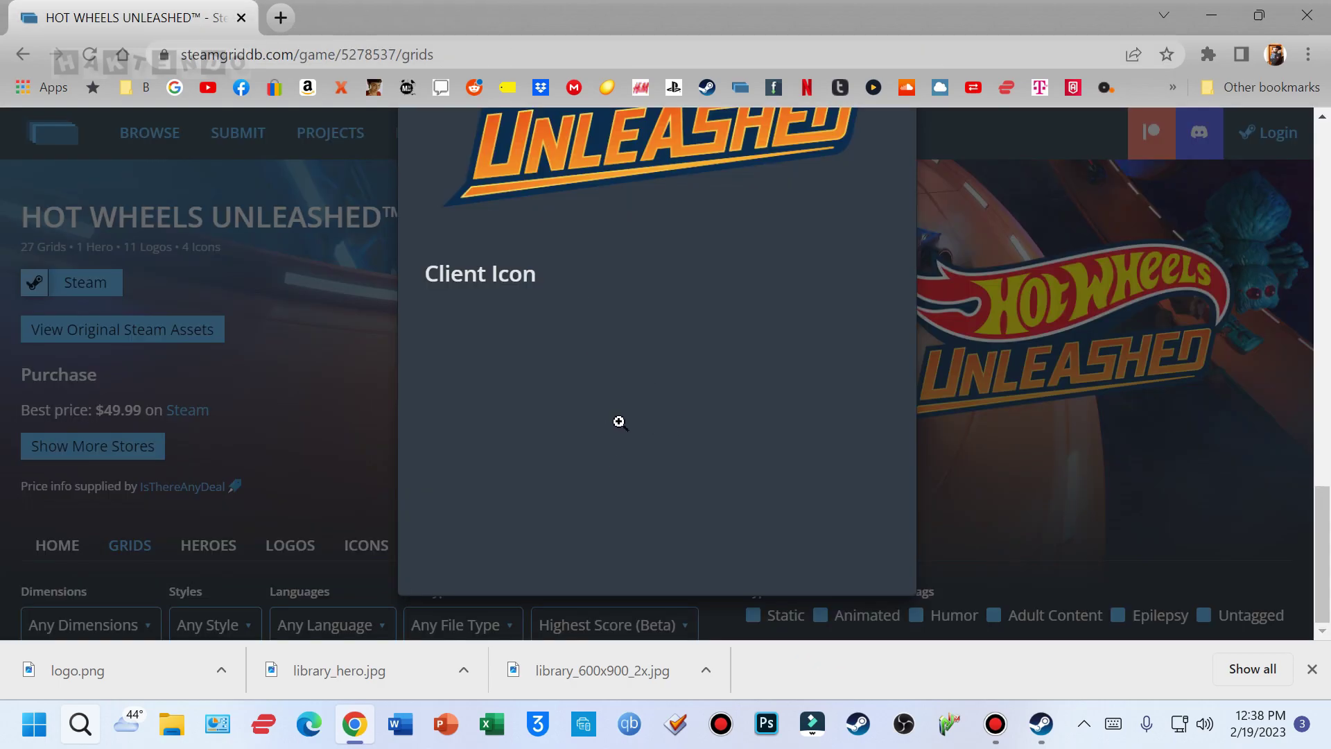
# Close the original Steam assets and open the icons category for Hot Wheels Unleashed
pyautogui.click(1241, 332)
pyautogui.scroll(-4, 363, 354)
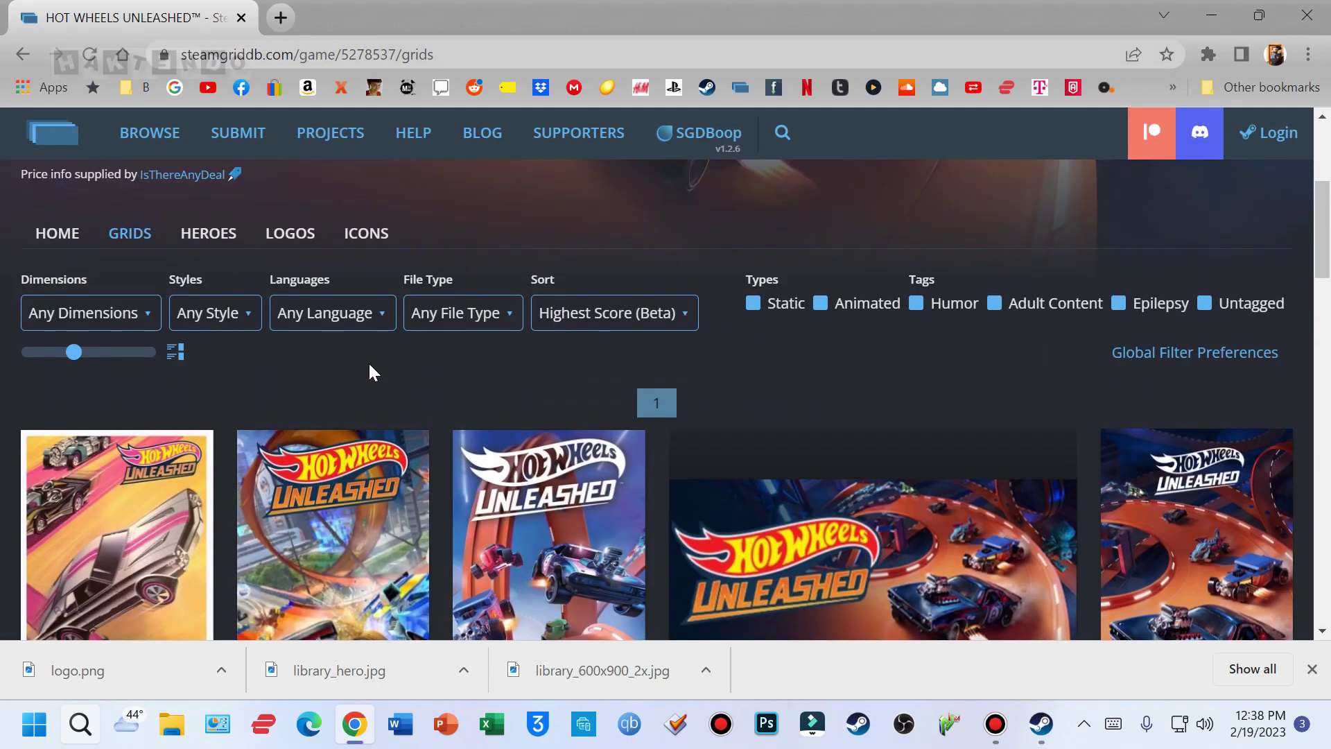
pyautogui.click(368, 236)
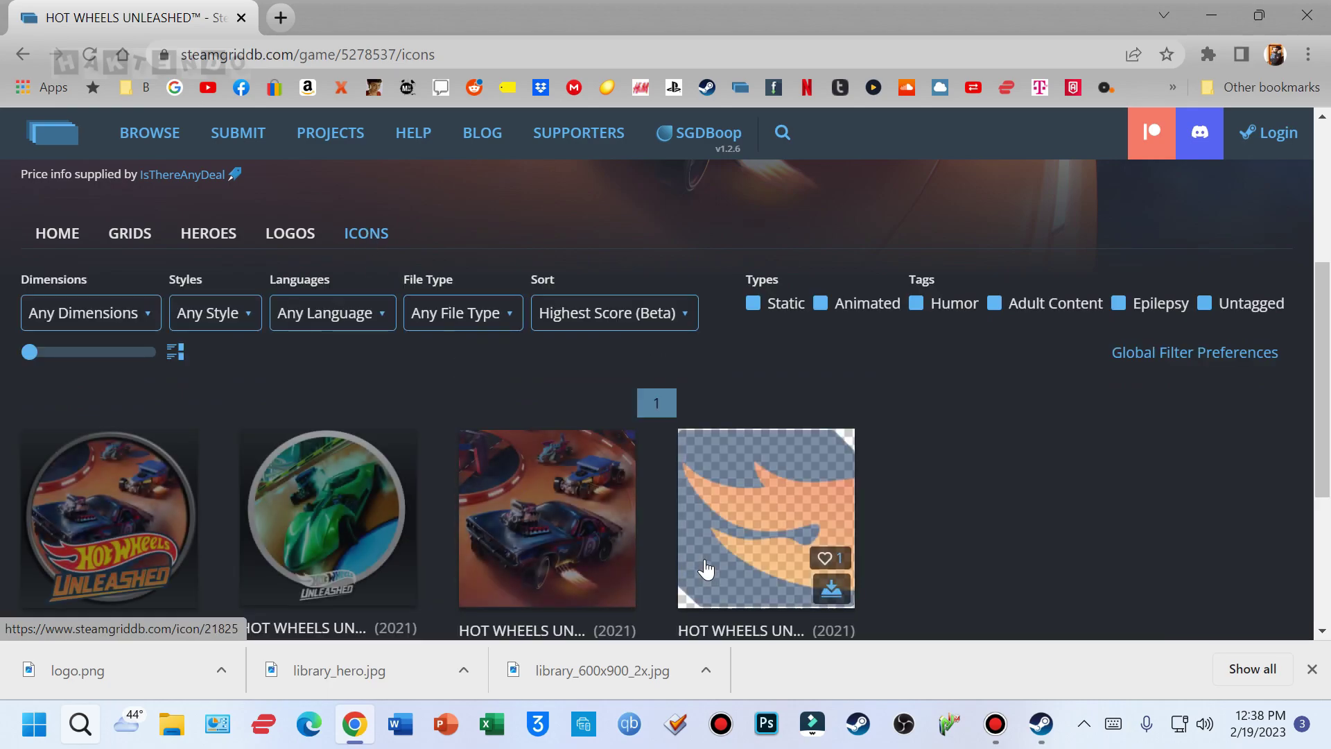
pyautogui.scroll(-1, 671, 597)
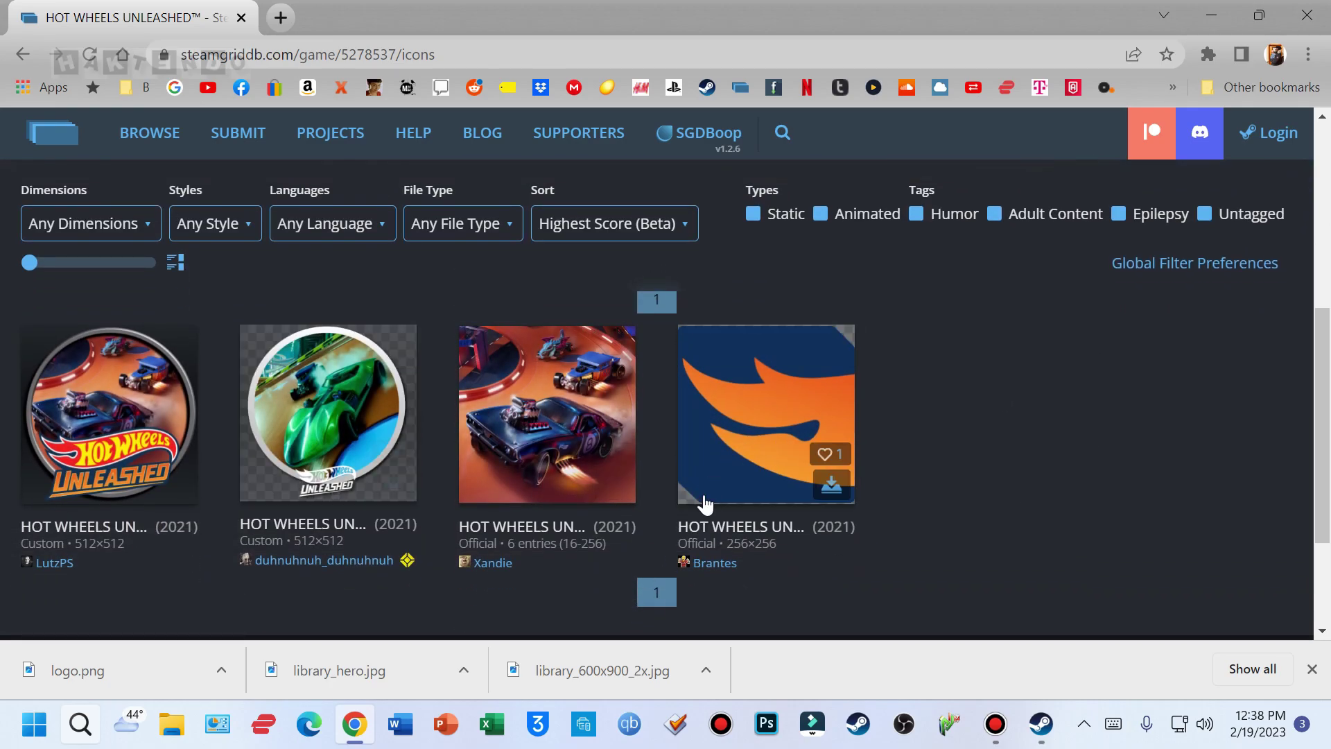
# View the details page of the first round custom icon with the game logo, and return to the icons
pyautogui.click(126, 418)
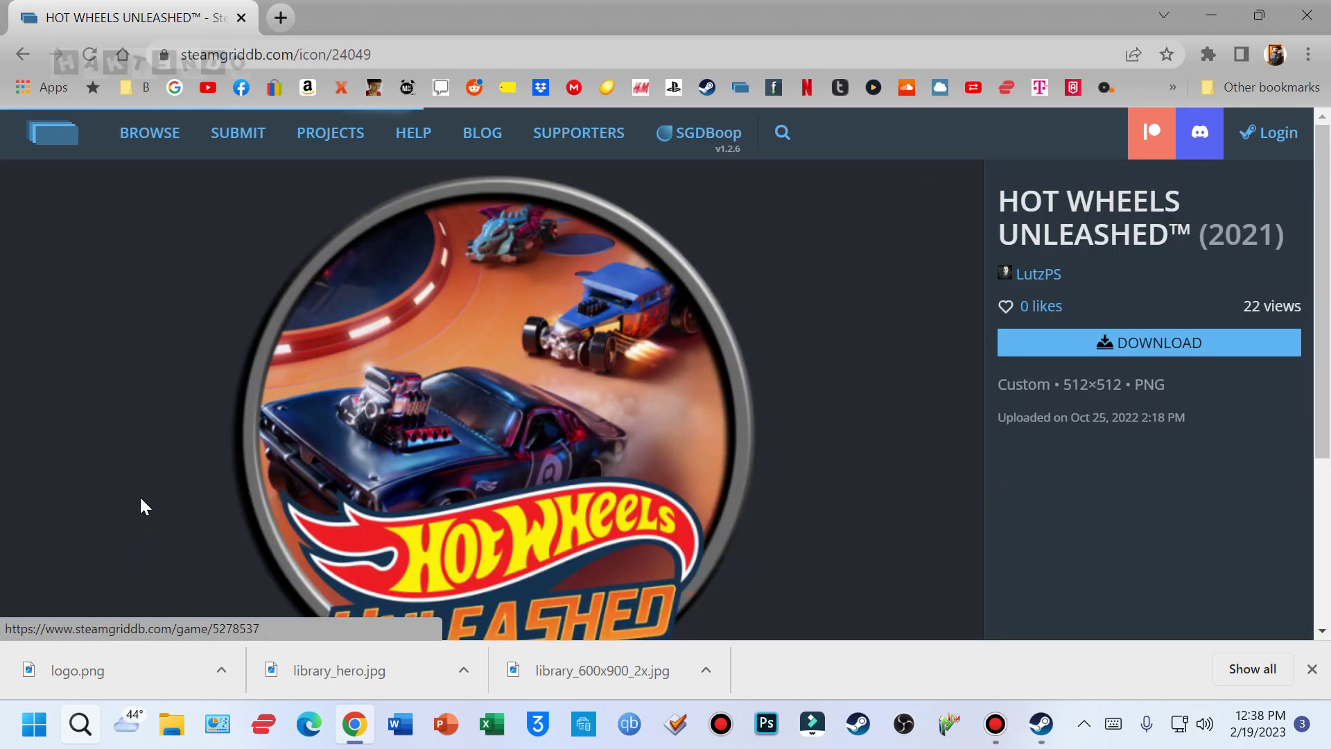
pyautogui.scroll(-1, 568, 389)
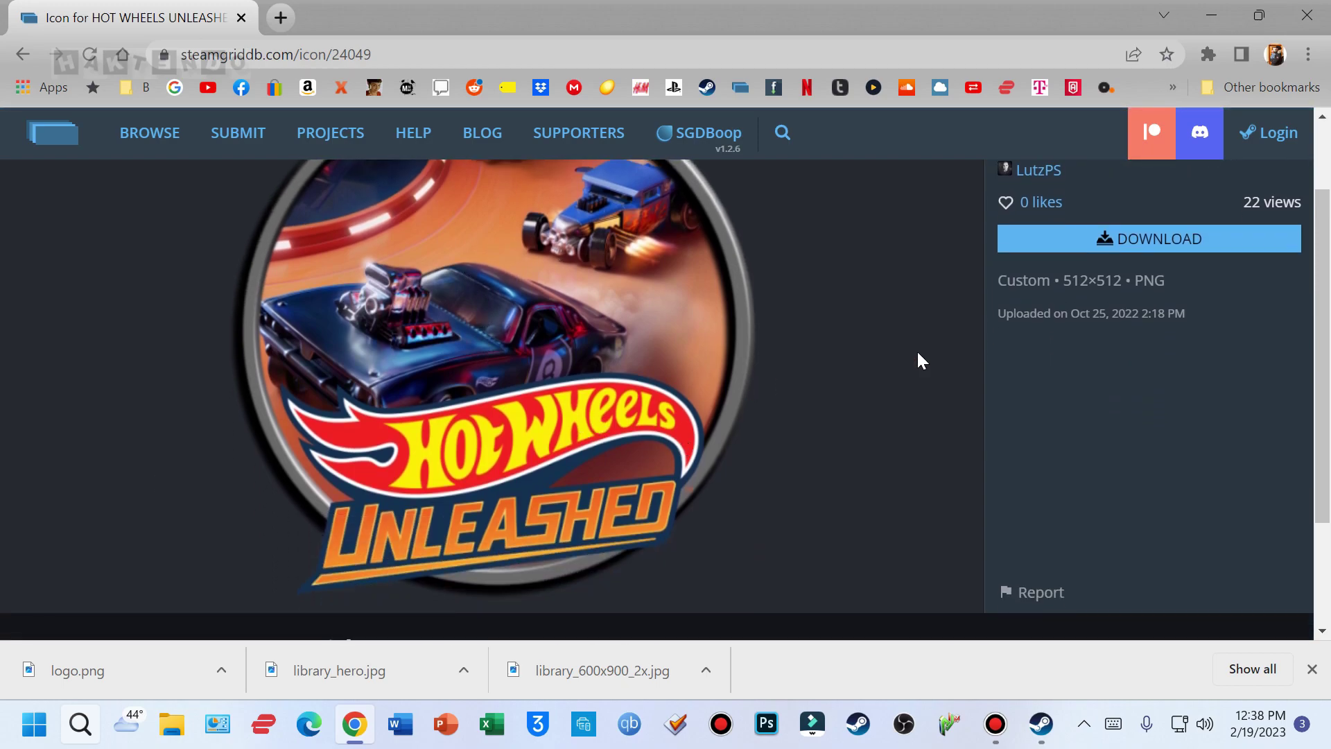
pyautogui.scroll(1, 921, 360)
pyautogui.click(23, 55)
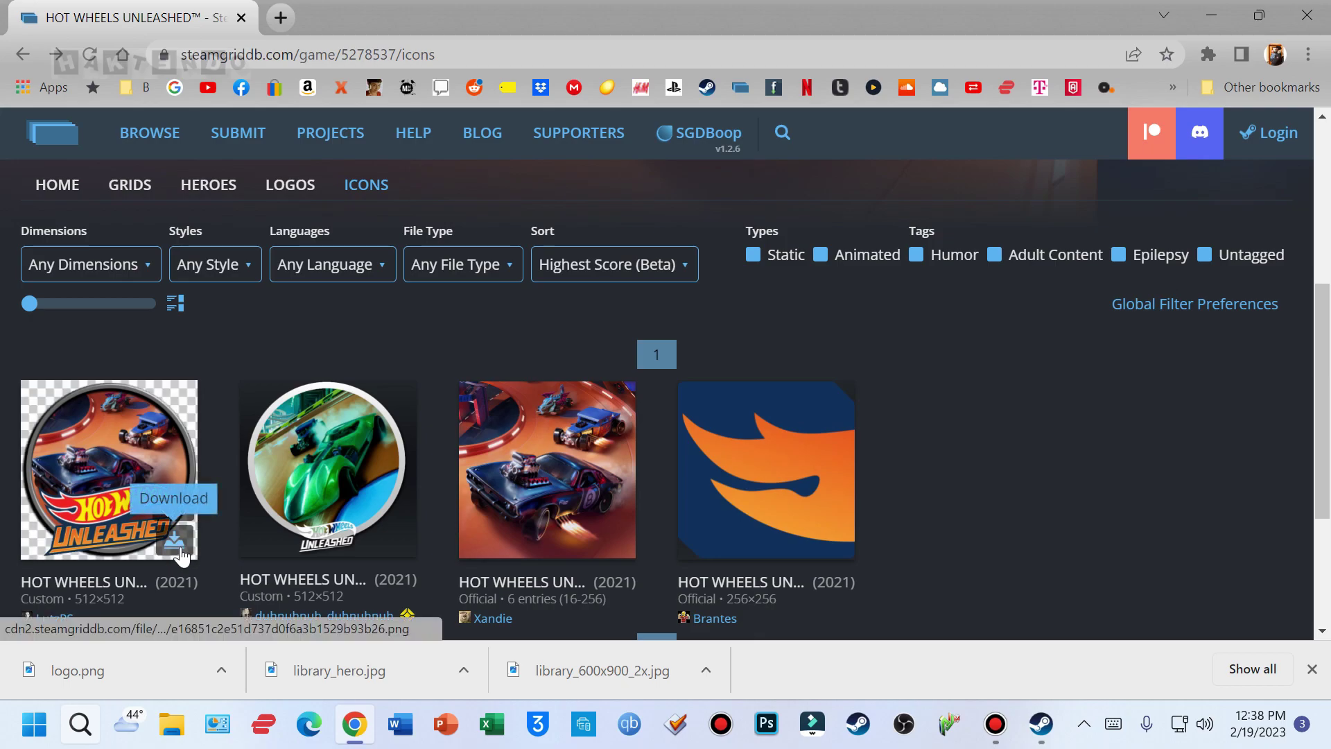
# Save the first round custom icon as a PNG image in the hwu folder, and close its browser tab
pyautogui.click(177, 542)
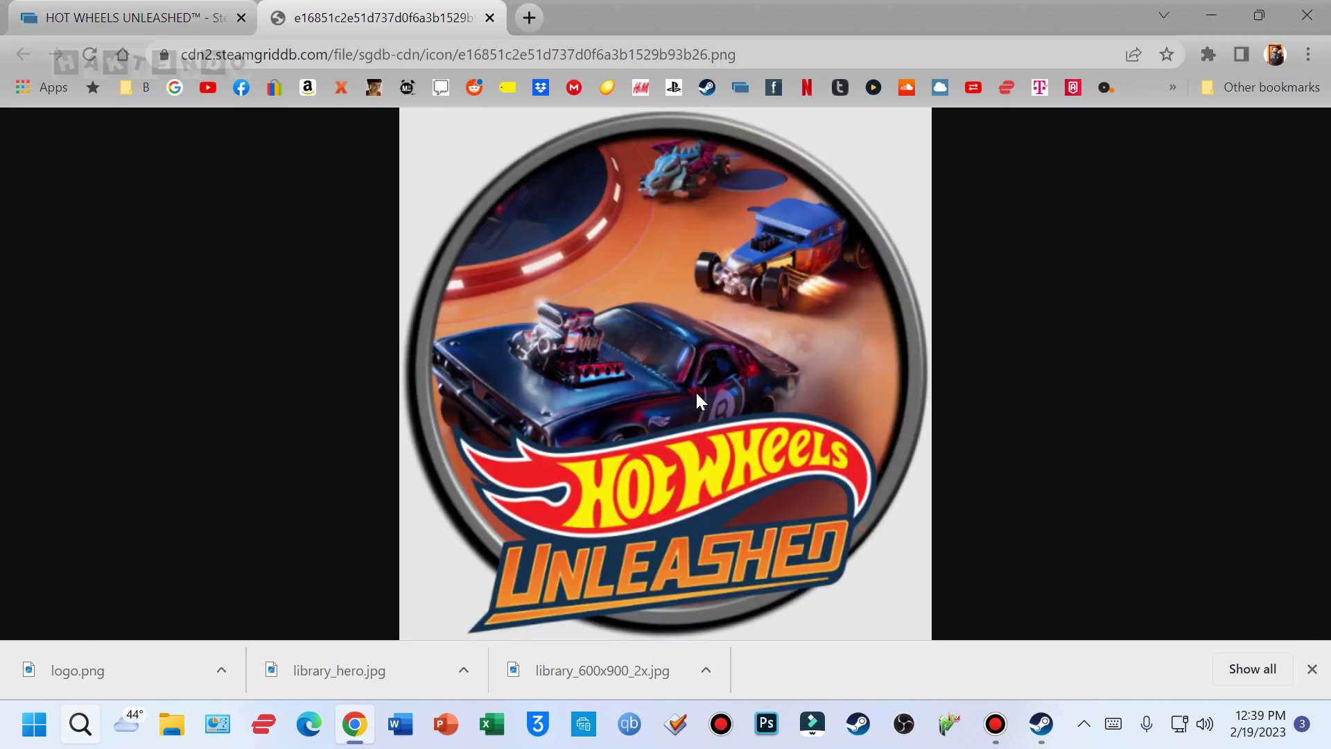
pyautogui.rightClick(682, 328)
pyautogui.click(756, 378)
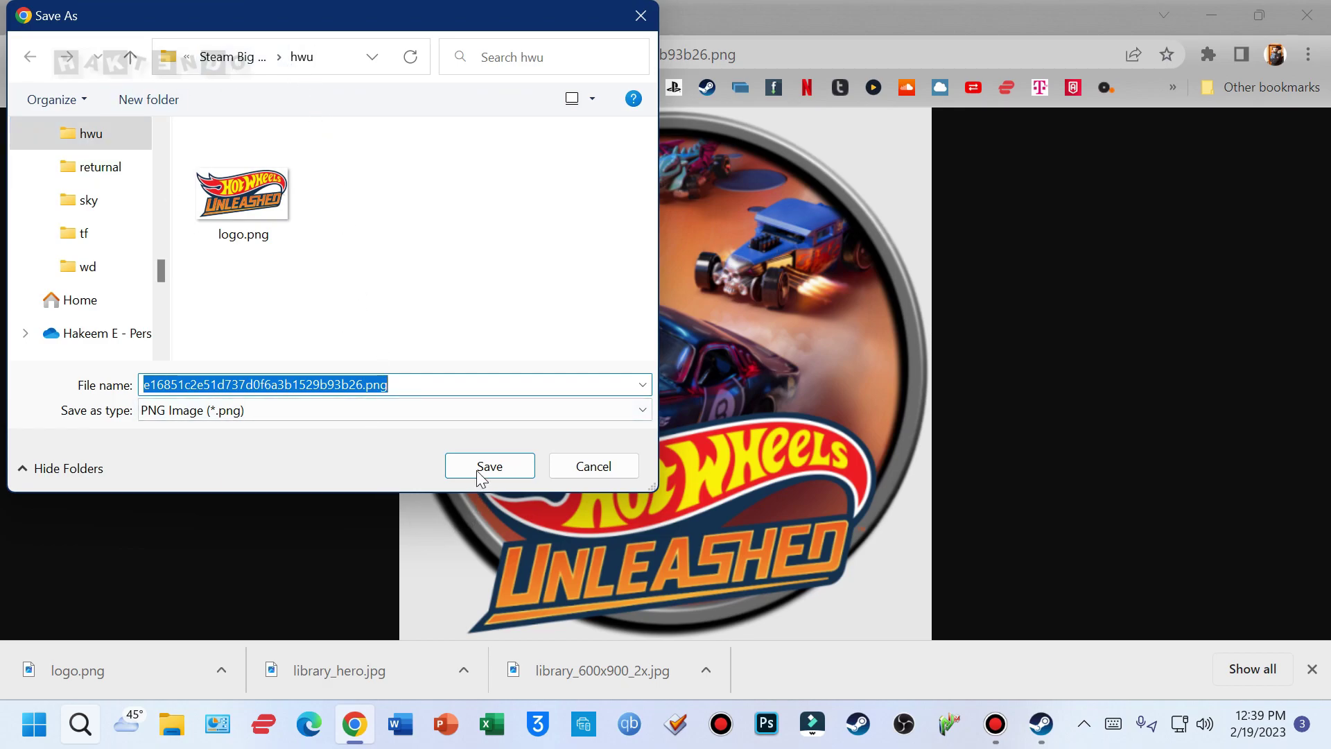
pyautogui.click(542, 411)
pyautogui.click(542, 410)
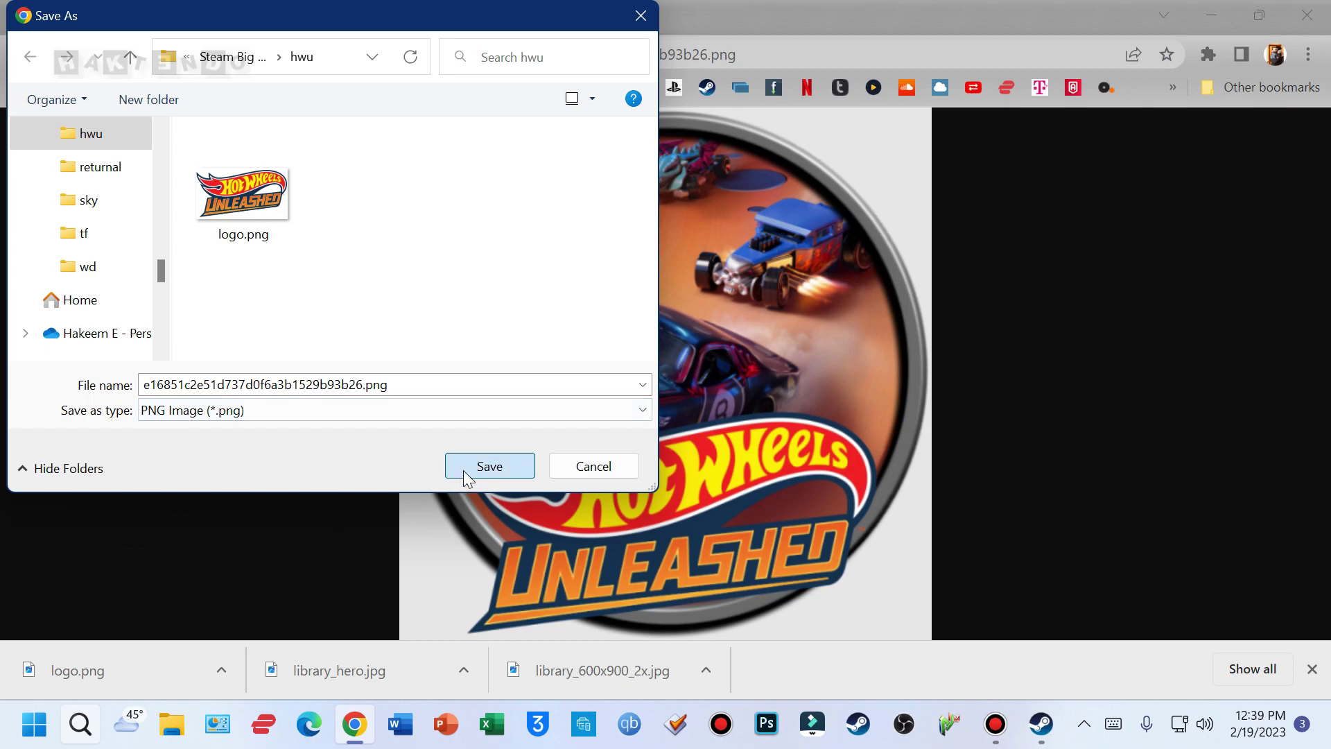
pyautogui.click(485, 467)
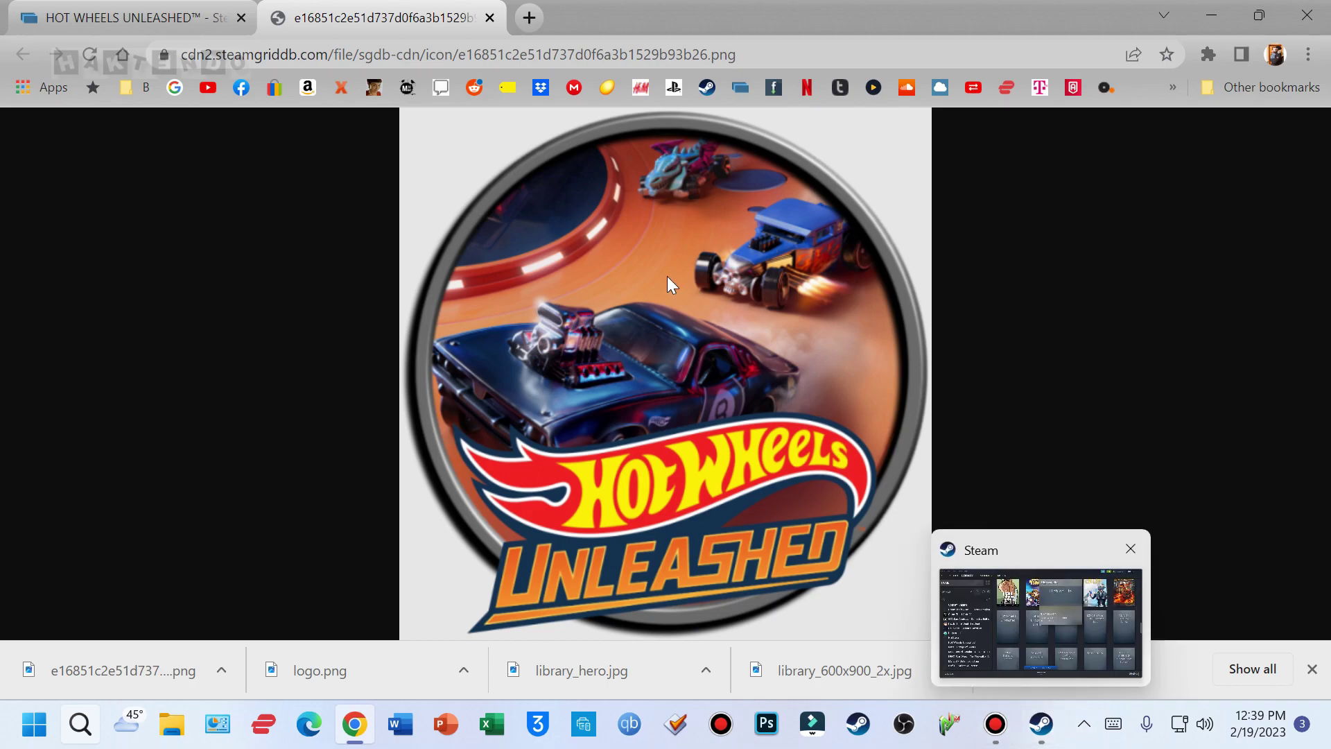
pyautogui.click(490, 17)
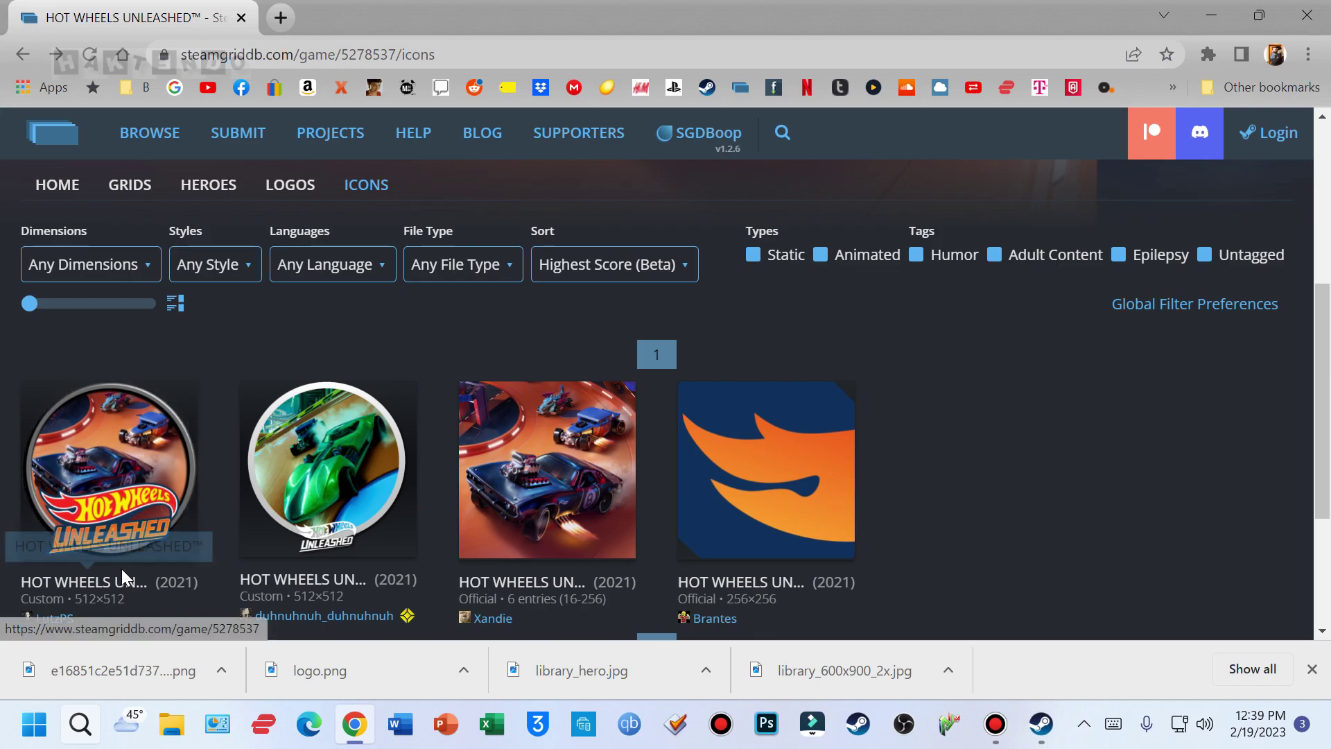
# Switch to Steam and find the blank Hot Wheels Unleashed tile in the library
pyautogui.scroll(-1, 122, 569)
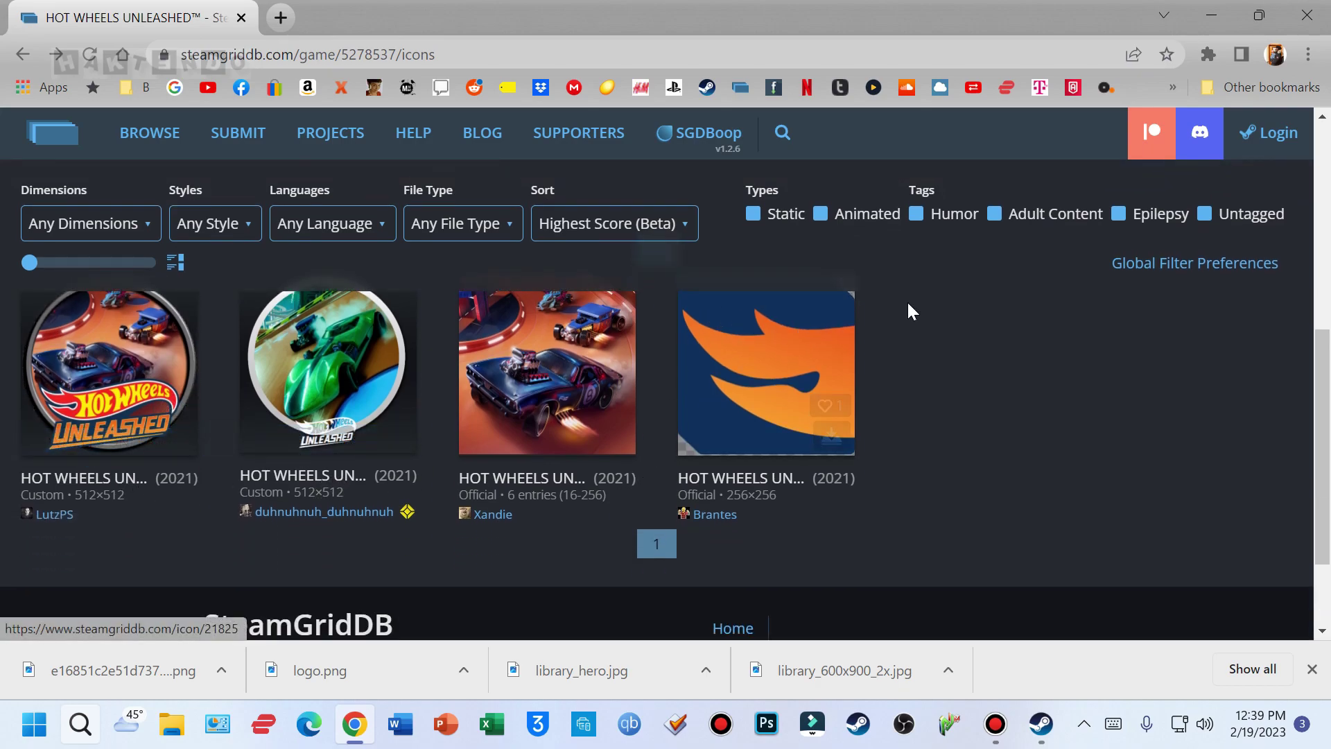
pyautogui.scroll(1, 894, 333)
pyautogui.click(1040, 723)
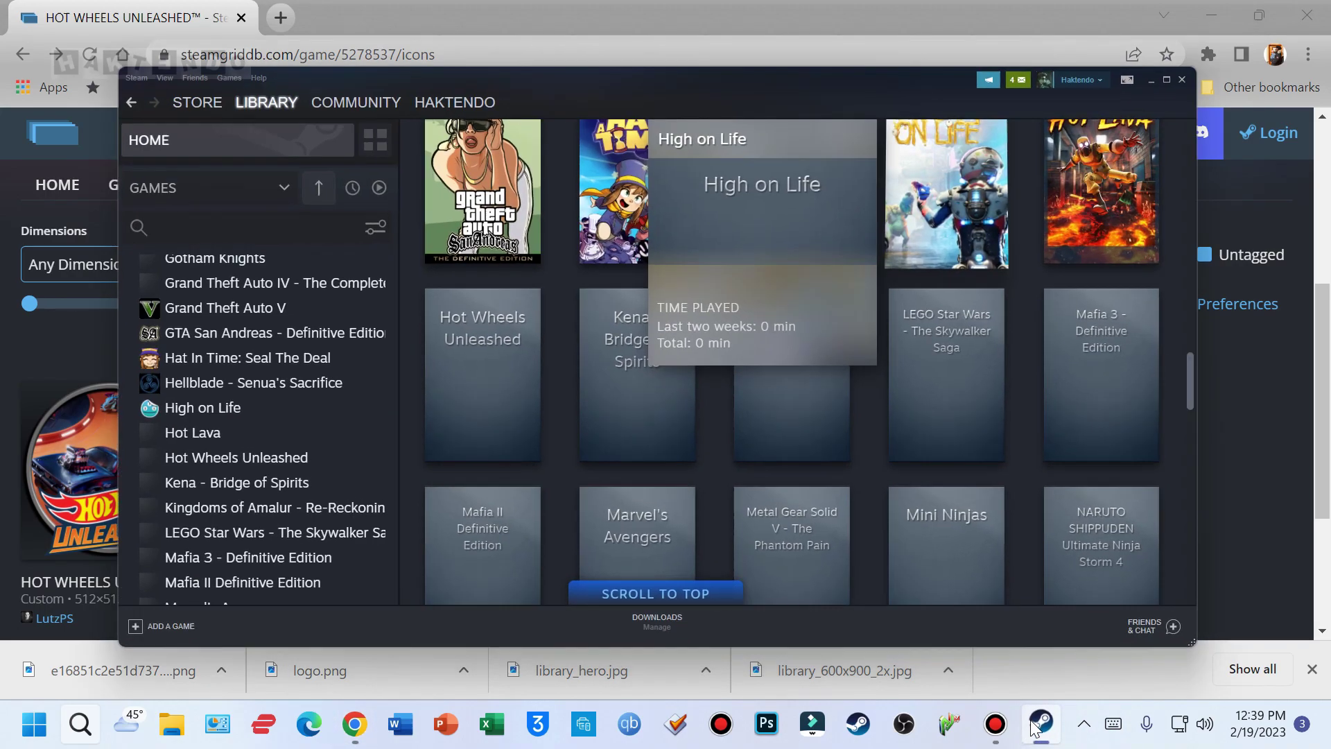
pyautogui.scroll(3, 748, 297)
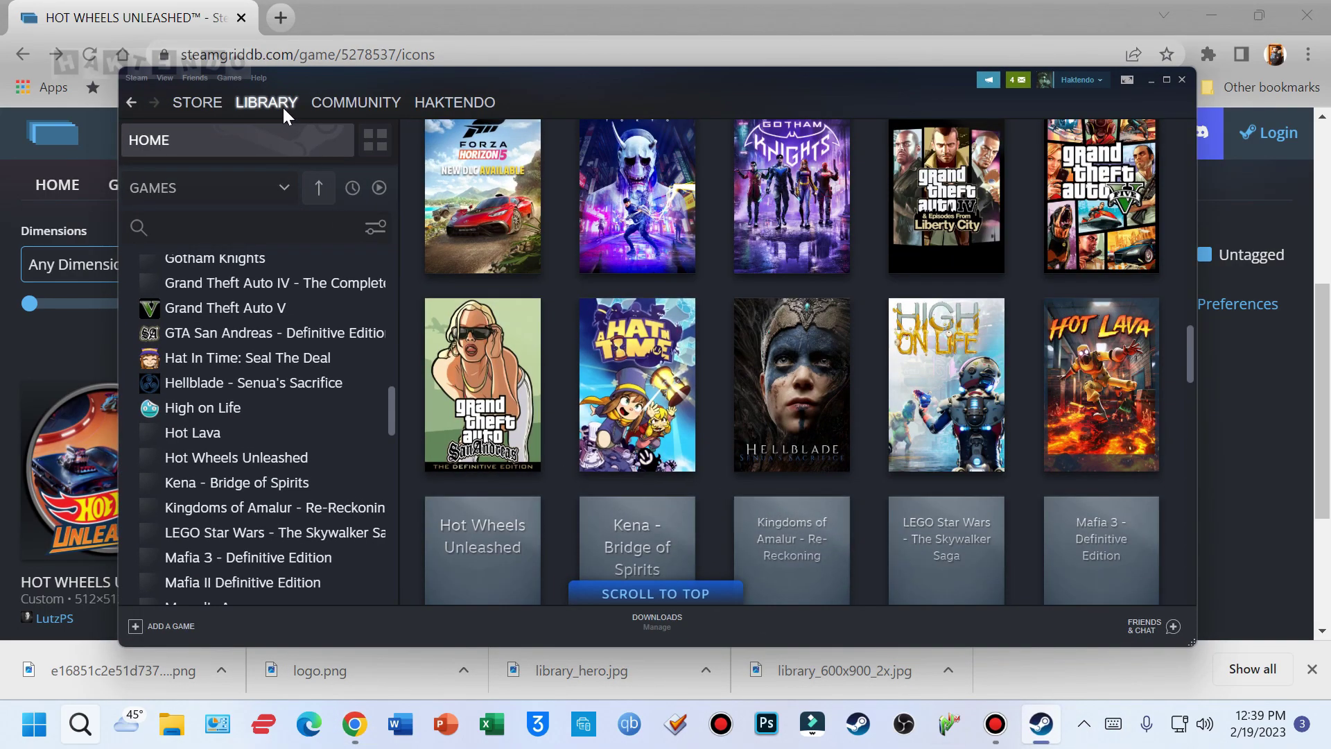
pyautogui.scroll(-2, 485, 430)
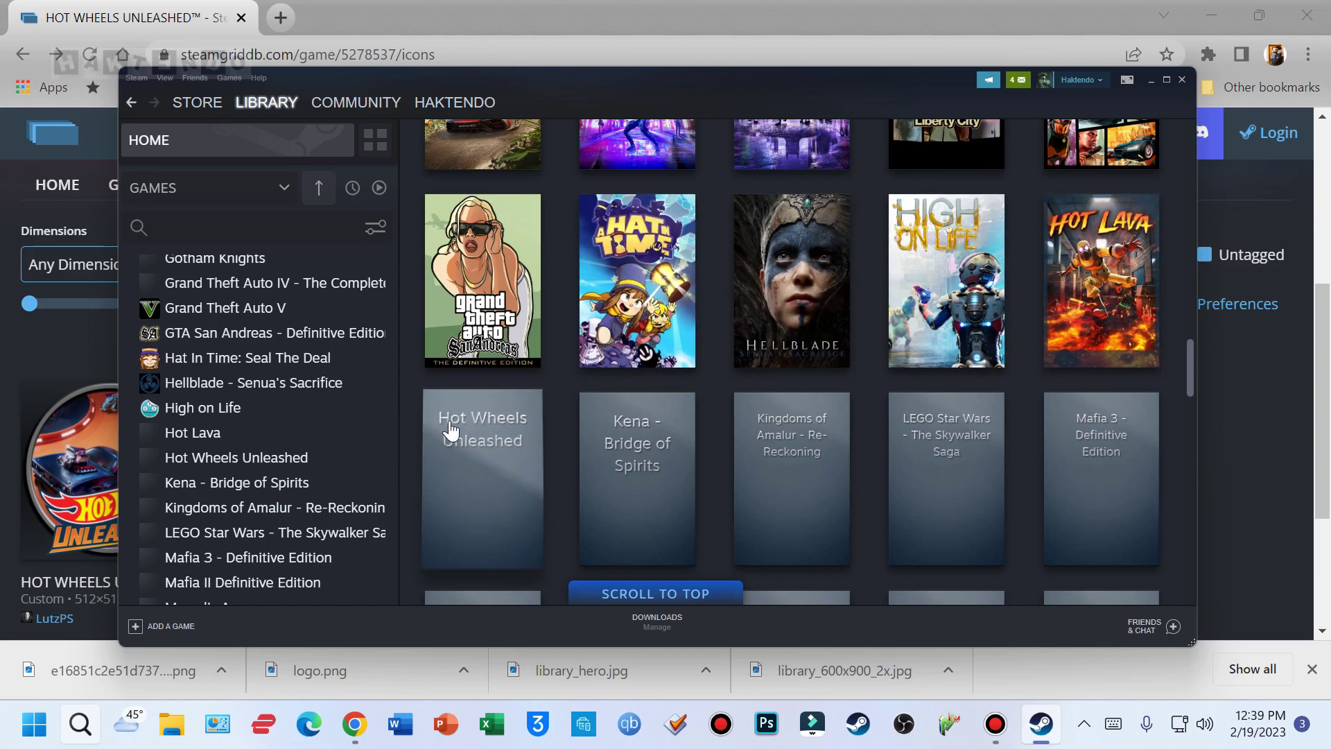
pyautogui.moveTo(494, 492)
pyautogui.scroll(-2, 504, 483)
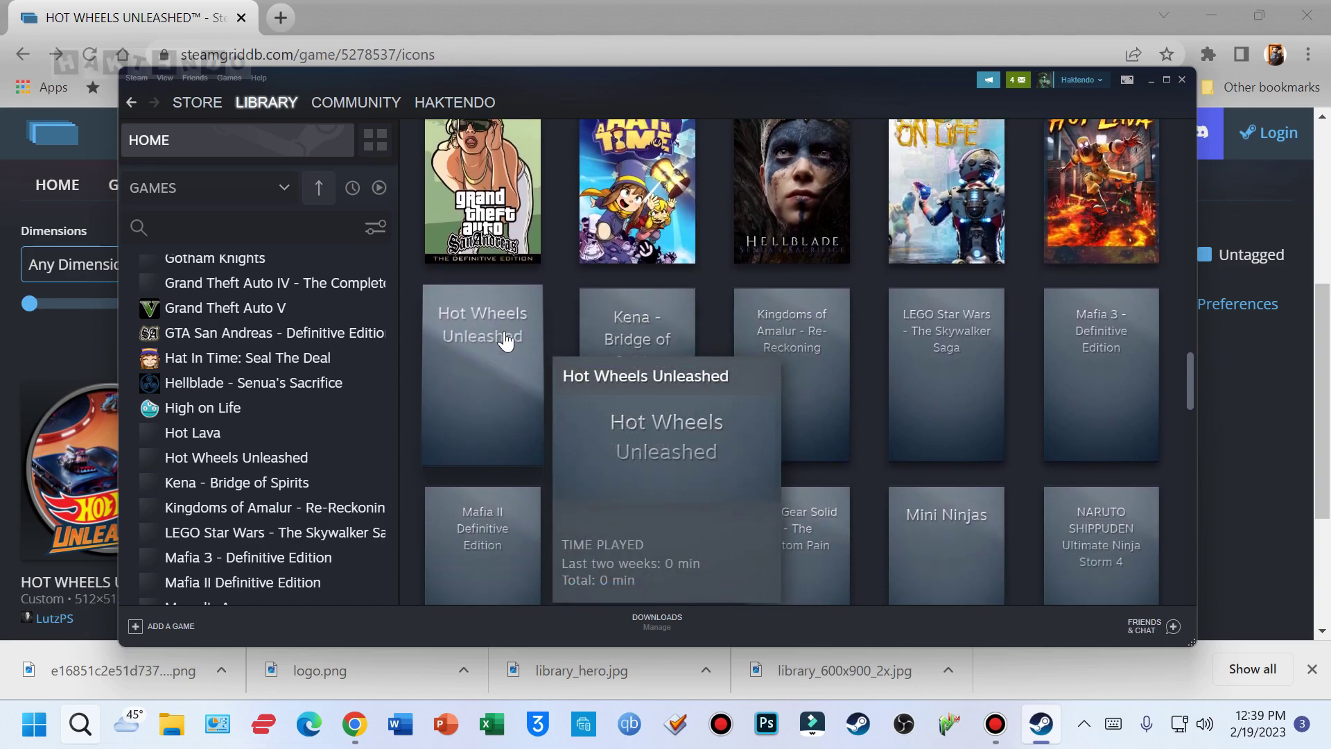
# Set library_600x900_2x.jpg from the hwu folder as the custom artwork of the Hot Wheels Unleashed tile
pyautogui.rightClick(477, 351)
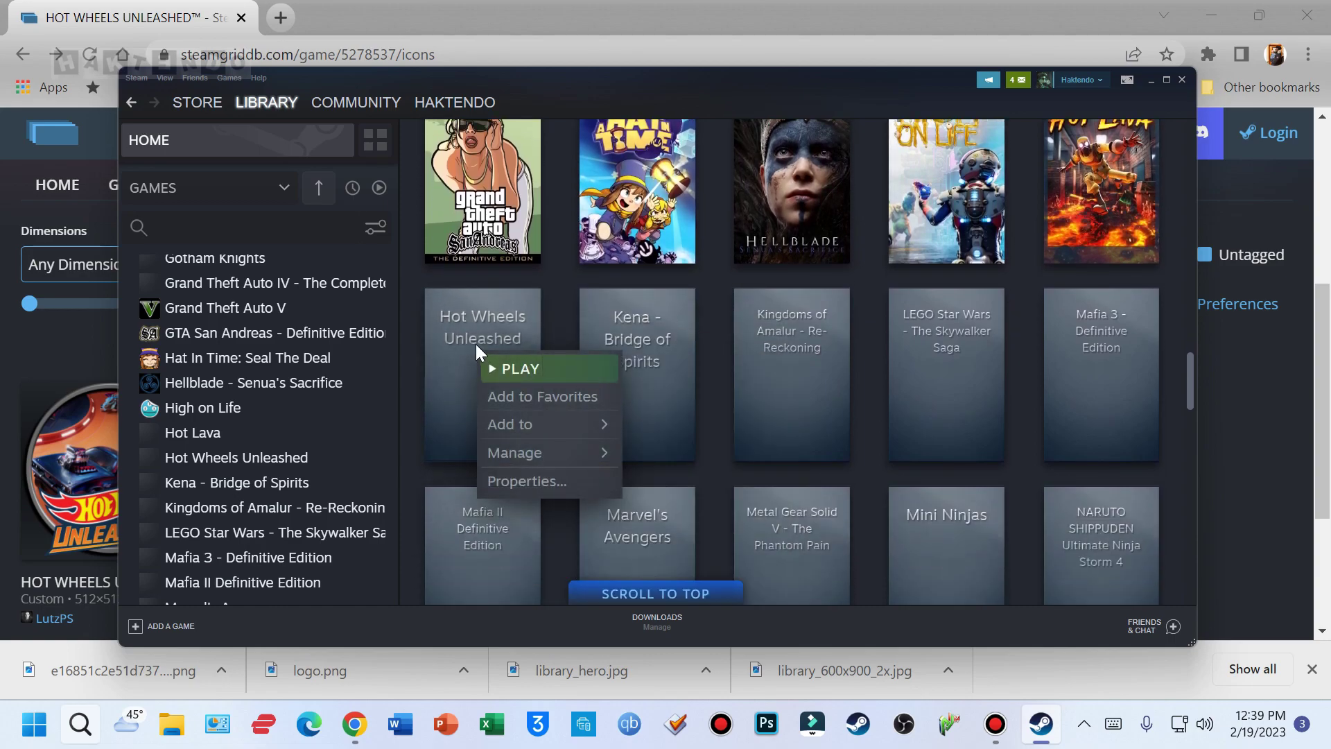
pyautogui.moveTo(526, 457)
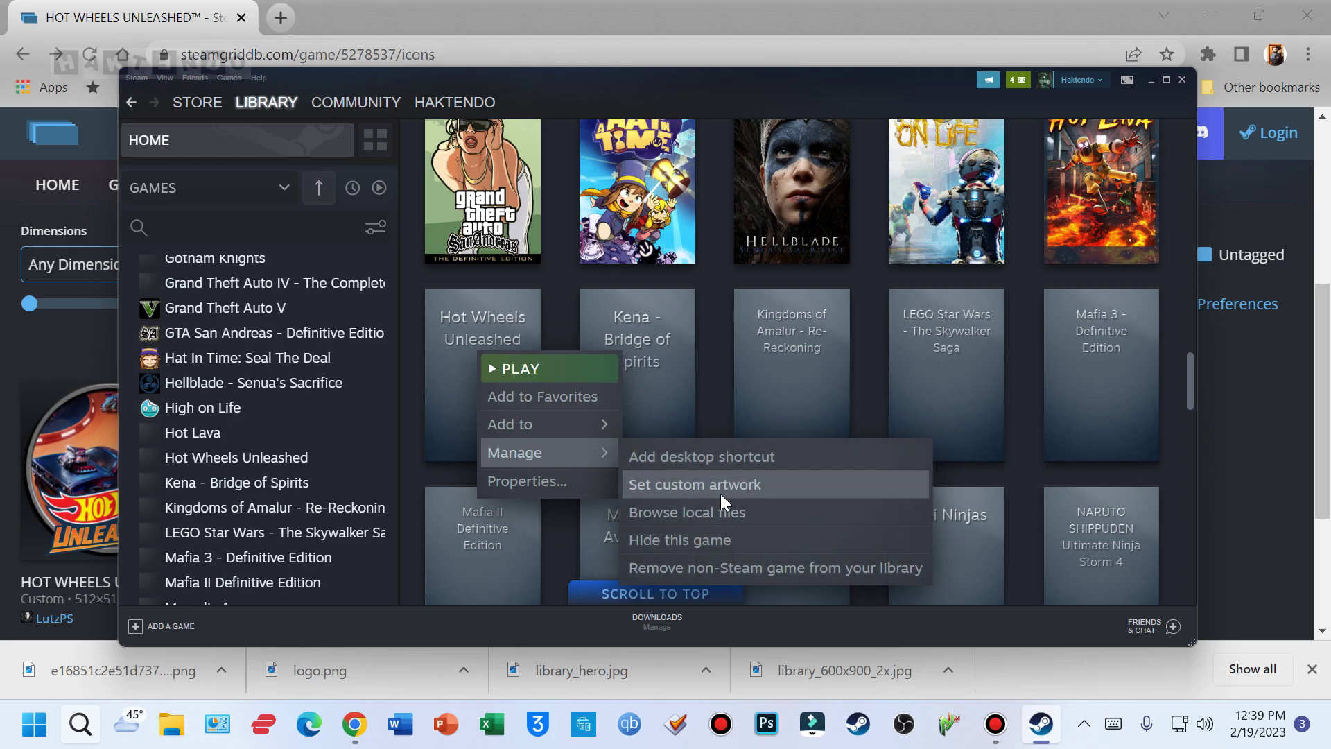
pyautogui.click(683, 484)
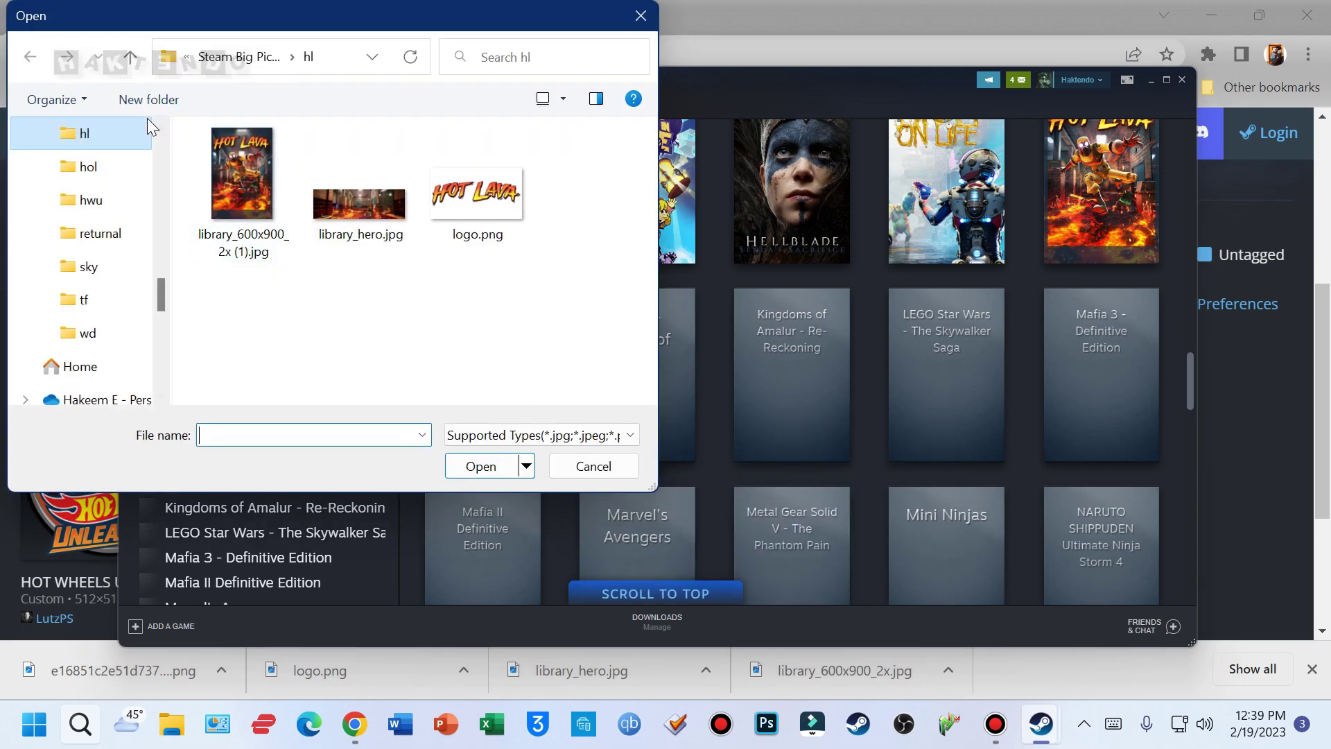
pyautogui.click(207, 55)
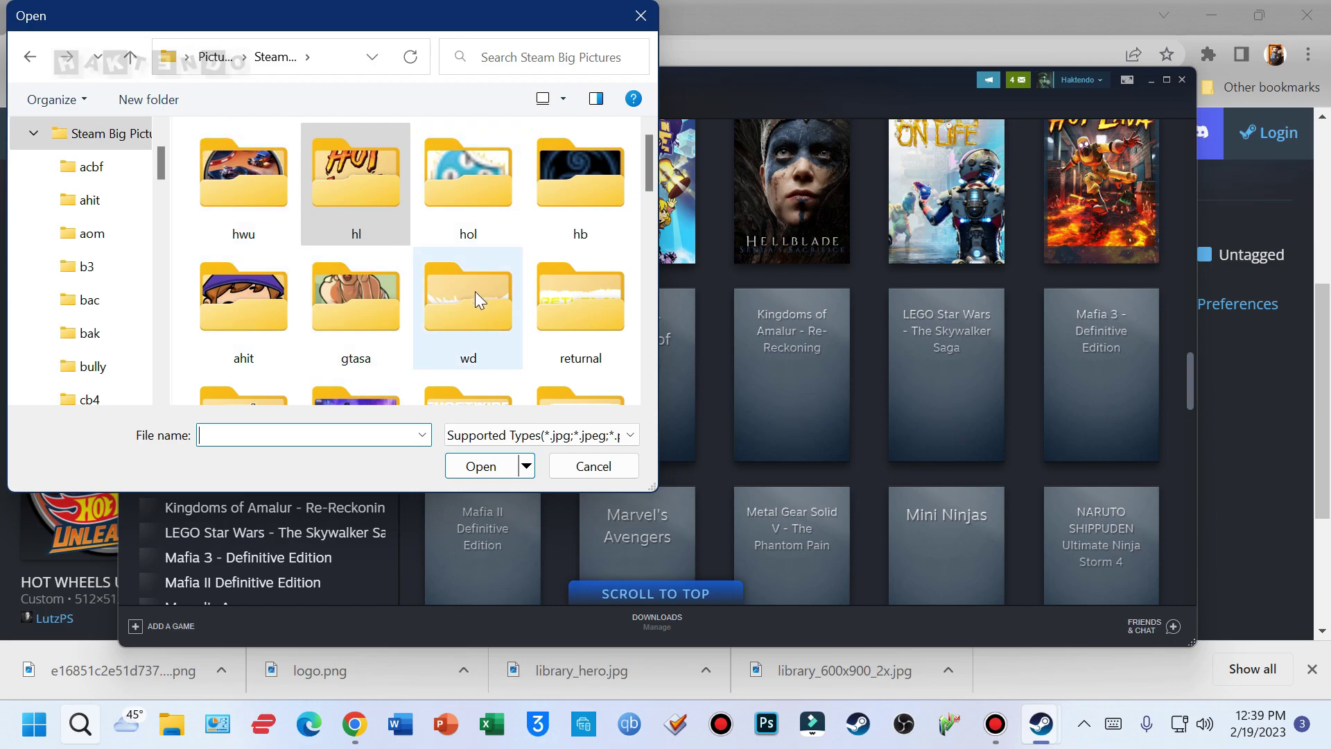
pyautogui.scroll(-3, 472, 294)
pyautogui.scroll(3, 458, 308)
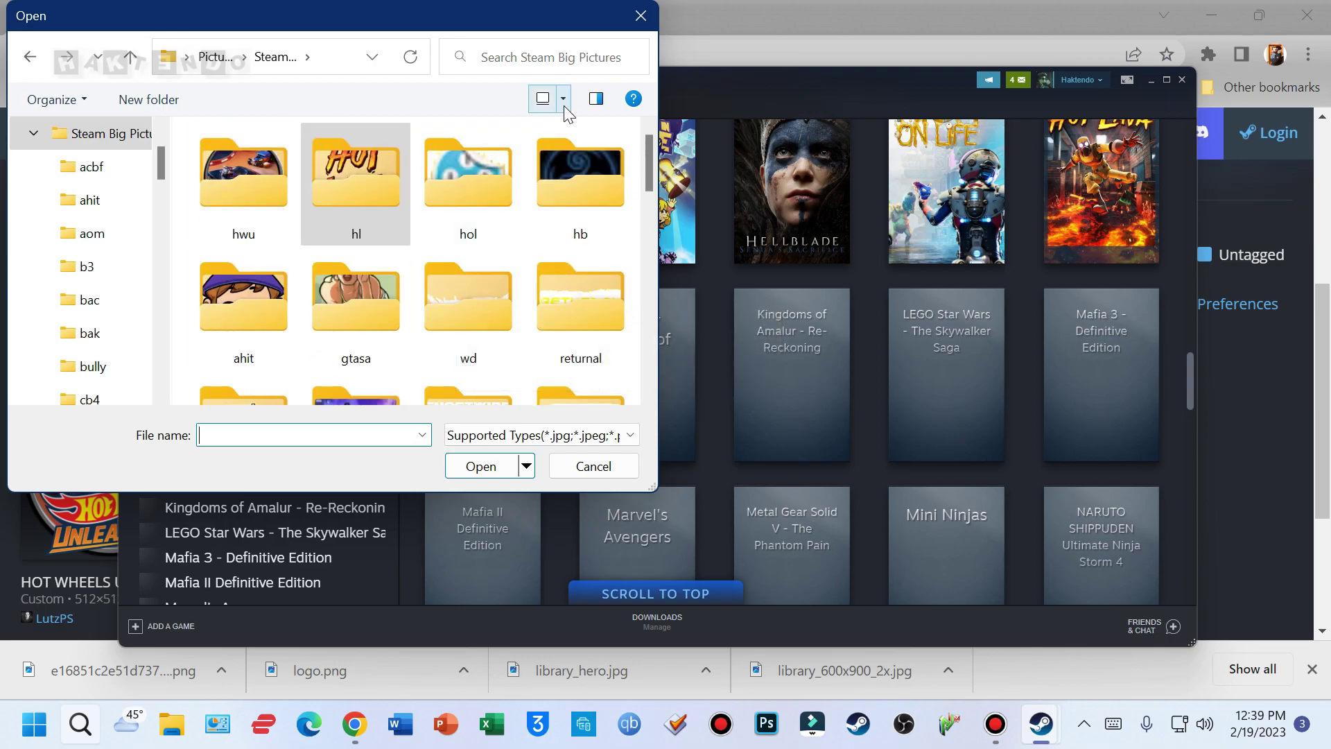
pyautogui.click(272, 208)
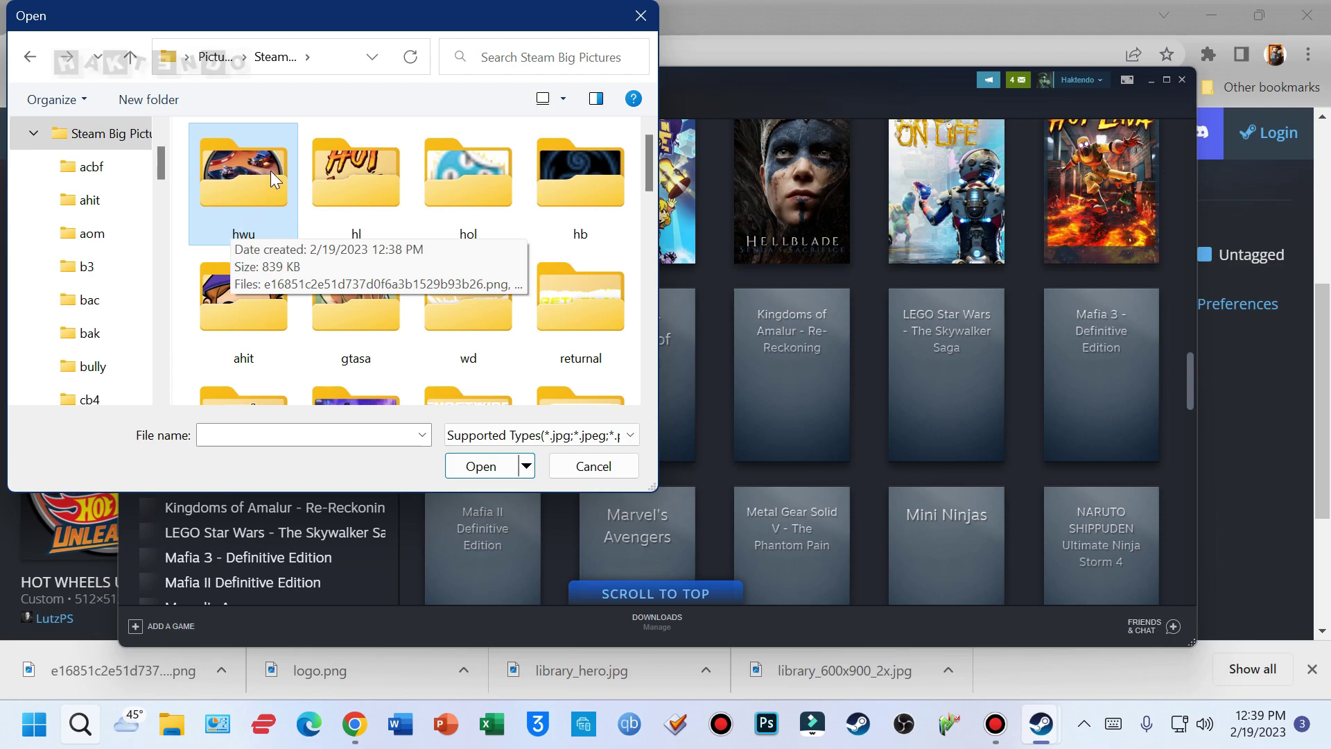
pyautogui.doubleClick(248, 194)
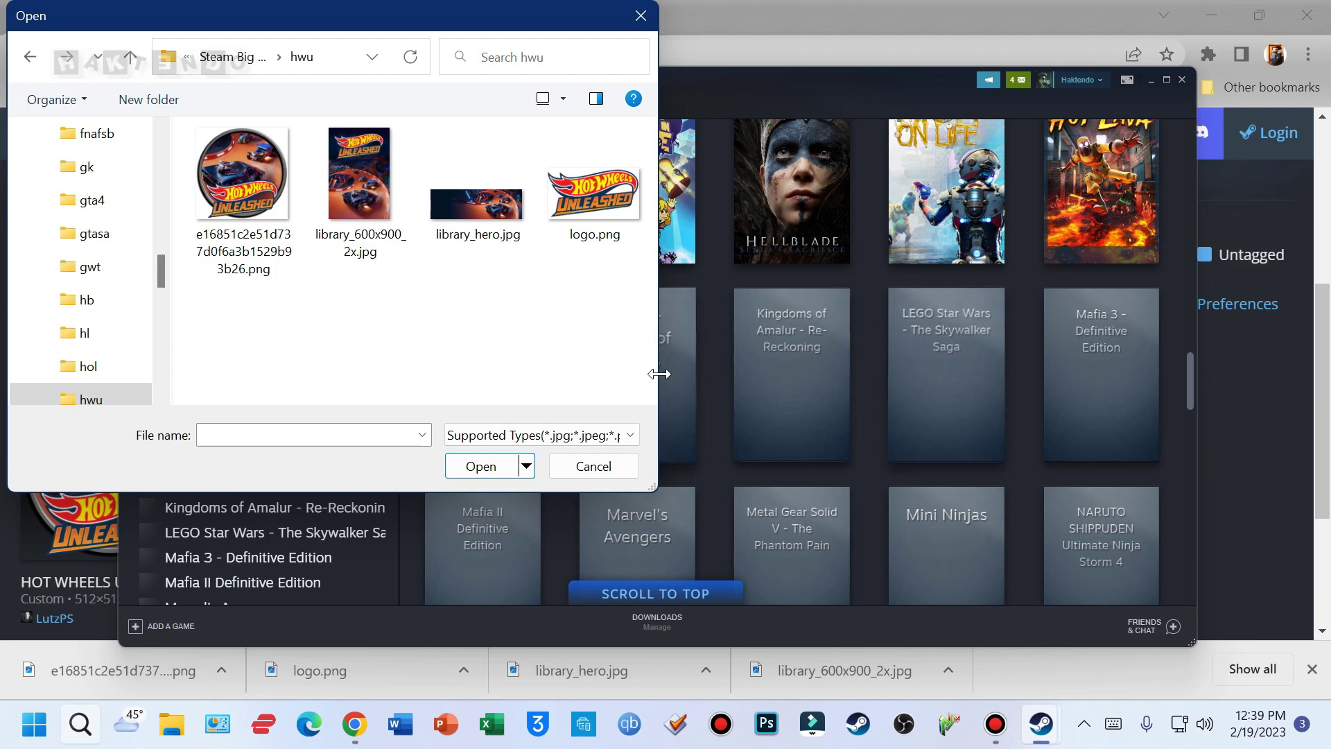
pyautogui.click(360, 177)
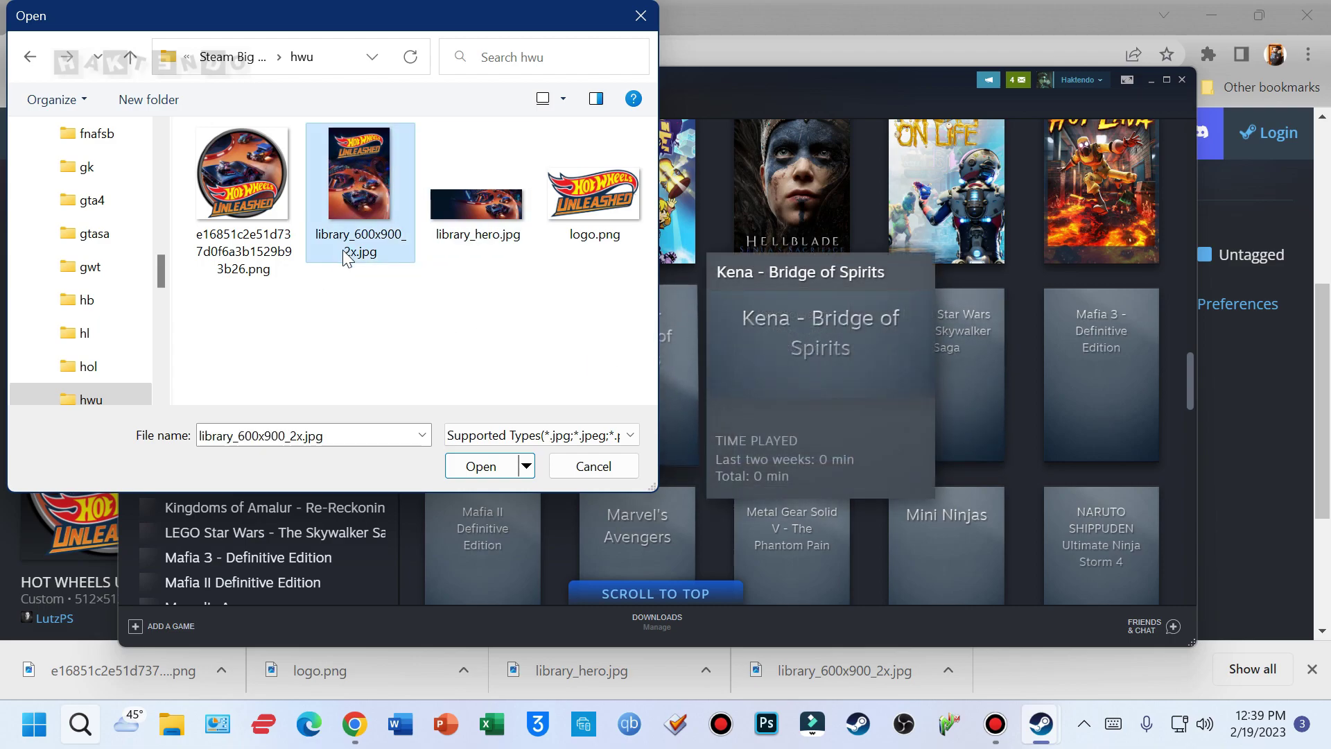
pyautogui.doubleClick(350, 222)
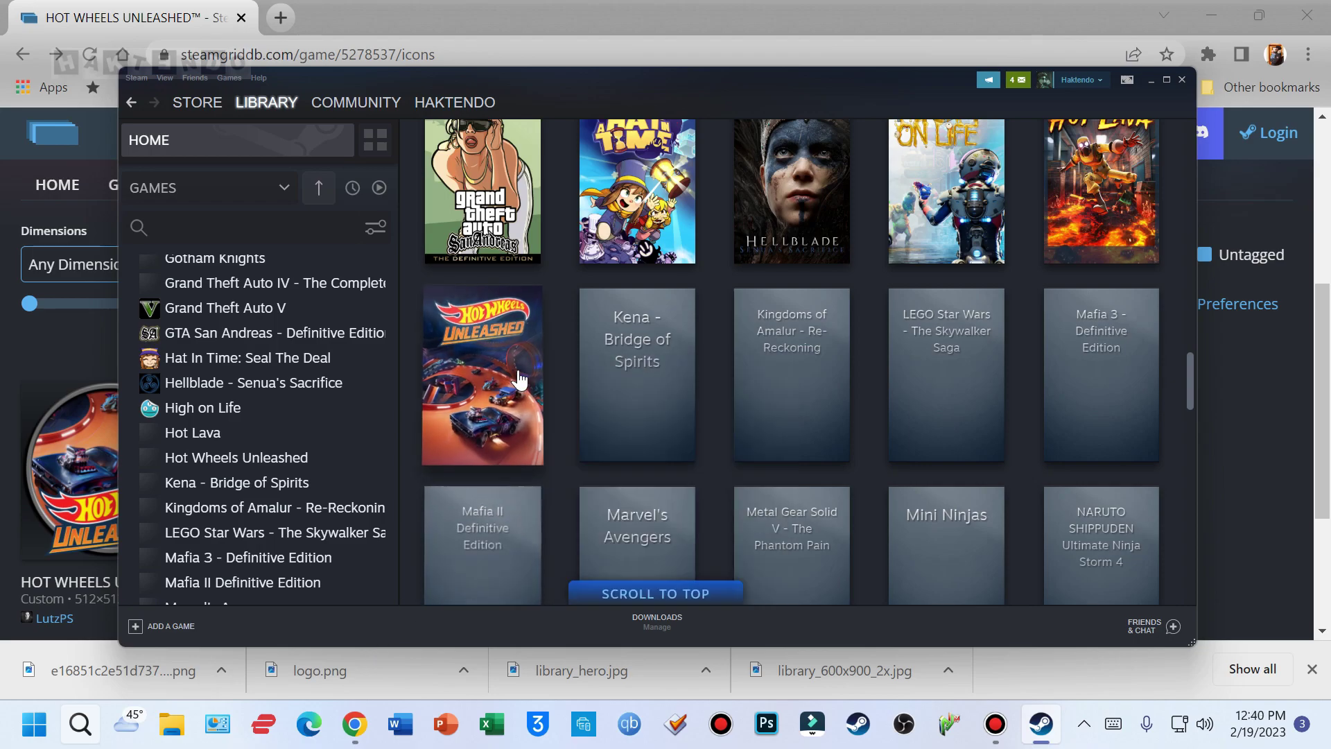
# Open the Hot Wheels Unleashed game page and set library_hero.jpg as its custom background
pyautogui.click(494, 352)
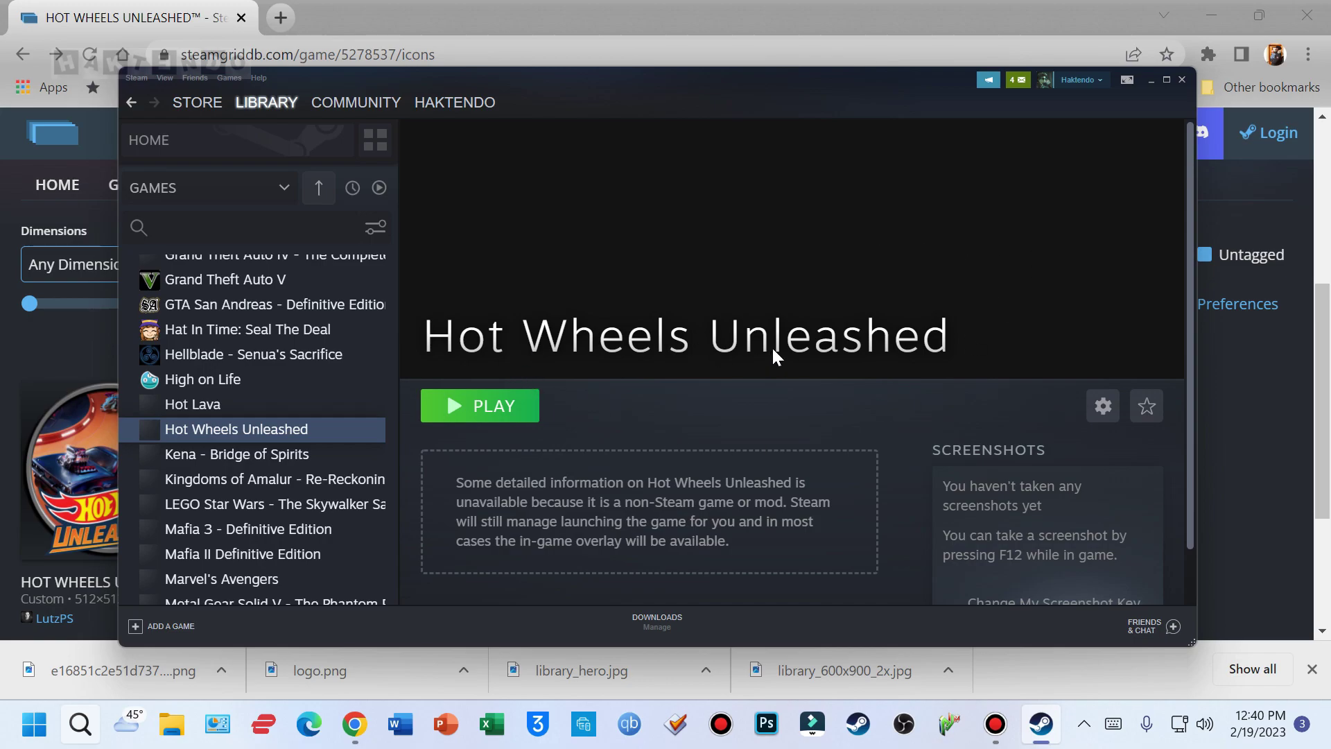
pyautogui.rightClick(594, 217)
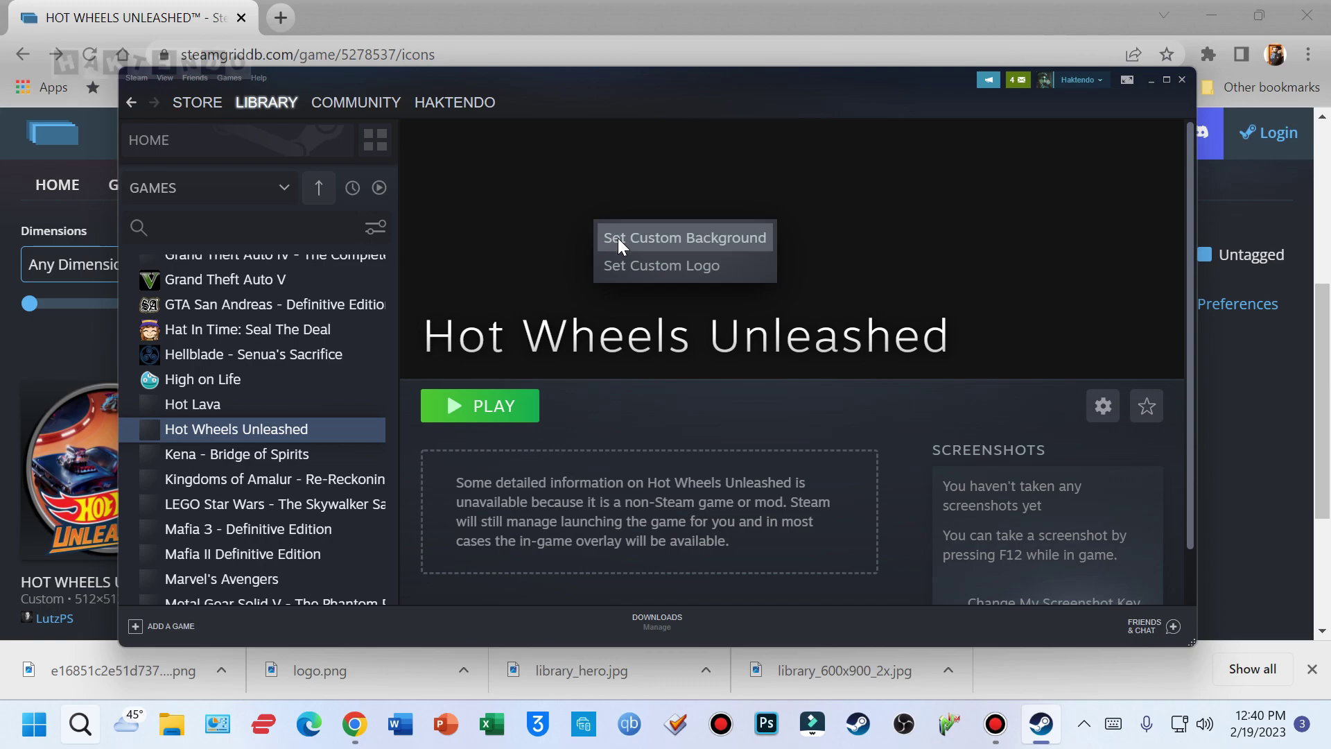
pyautogui.click(618, 238)
pyautogui.click(479, 242)
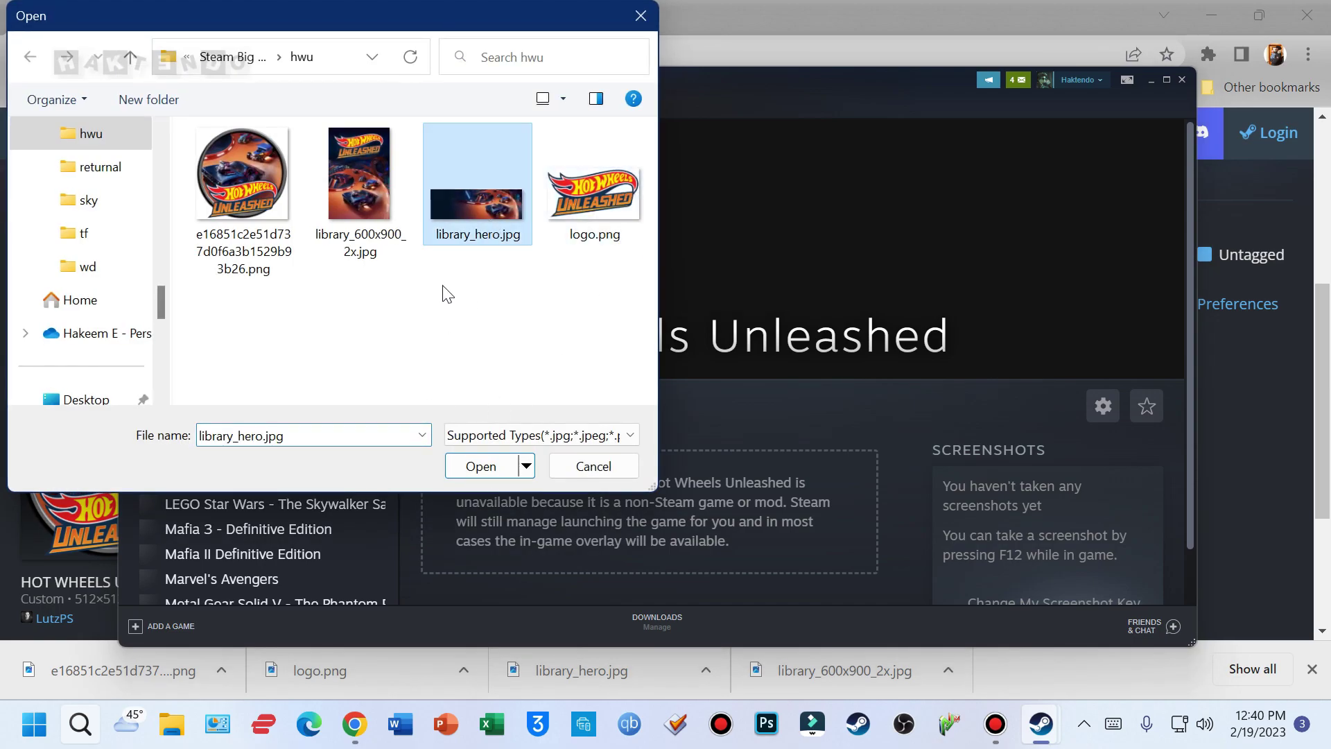
pyautogui.doubleClick(500, 244)
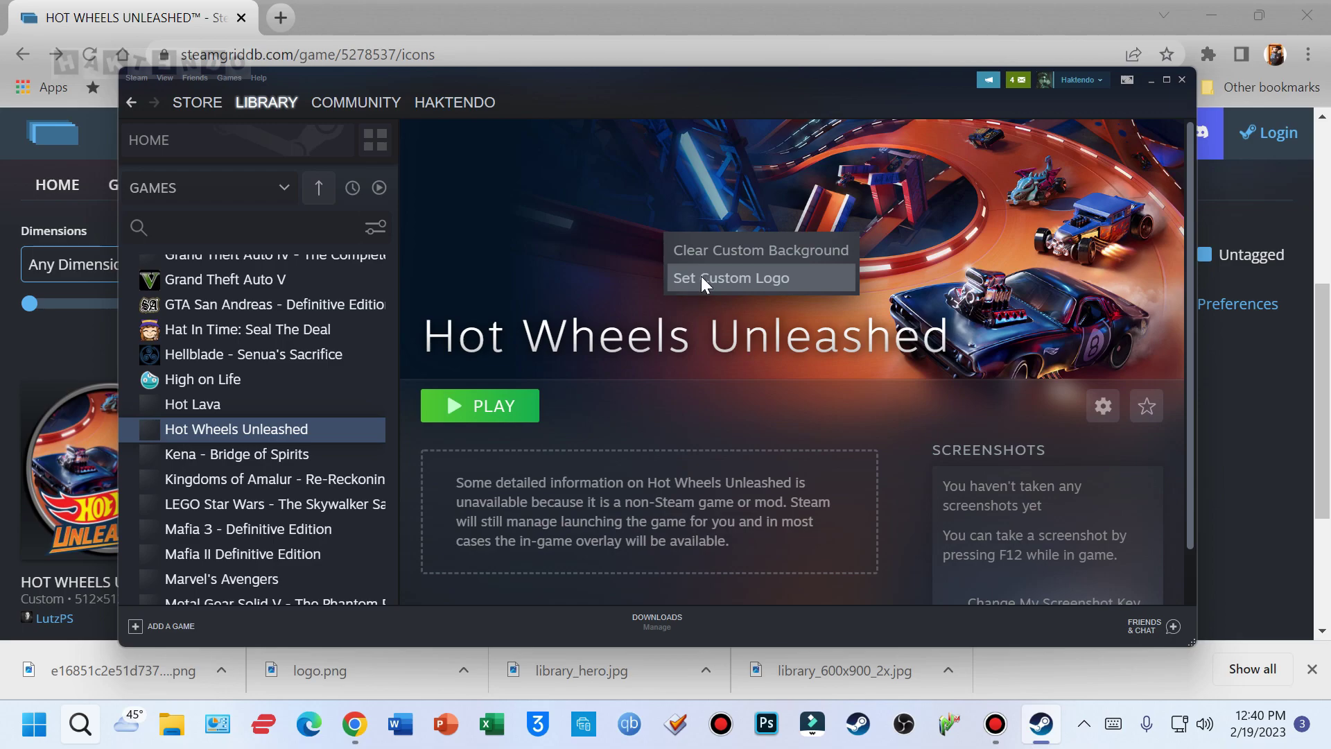
# Set logo.png from the hwu folder as the custom logo on the Hot Wheels Unleashed page
pyautogui.click(701, 276)
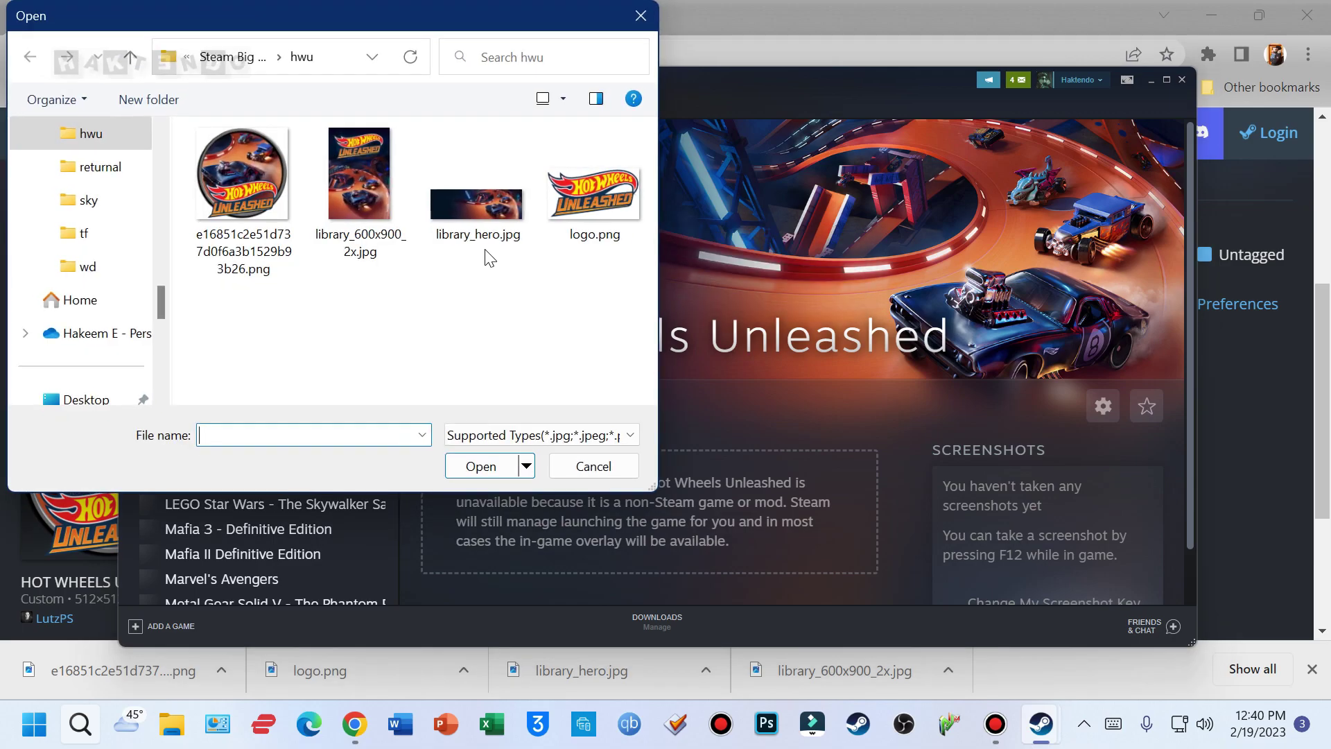
pyautogui.click(632, 236)
pyautogui.doubleClick(610, 192)
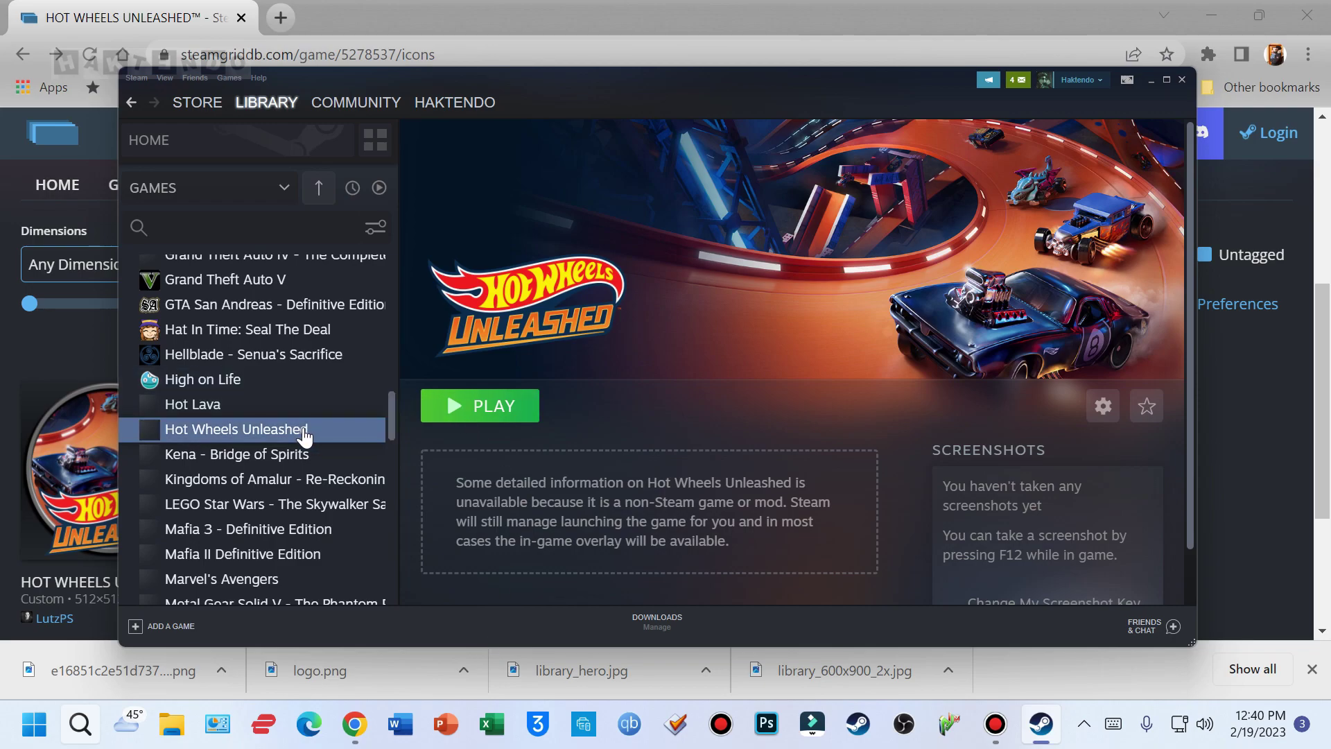
# Glance at the Hot Lava page, return to Hot Wheels Unleashed, and open the icon chooser in its shortcut properties
pyautogui.click(208, 407)
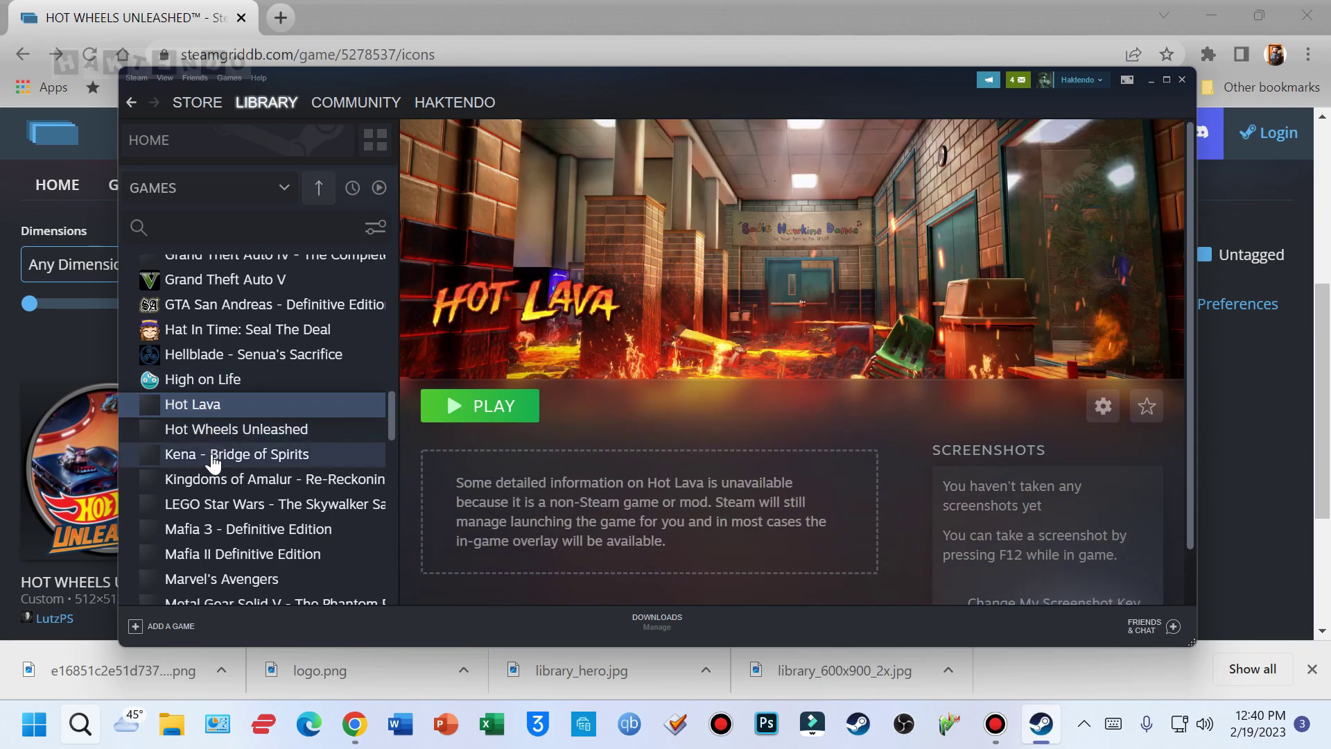
pyautogui.click(257, 438)
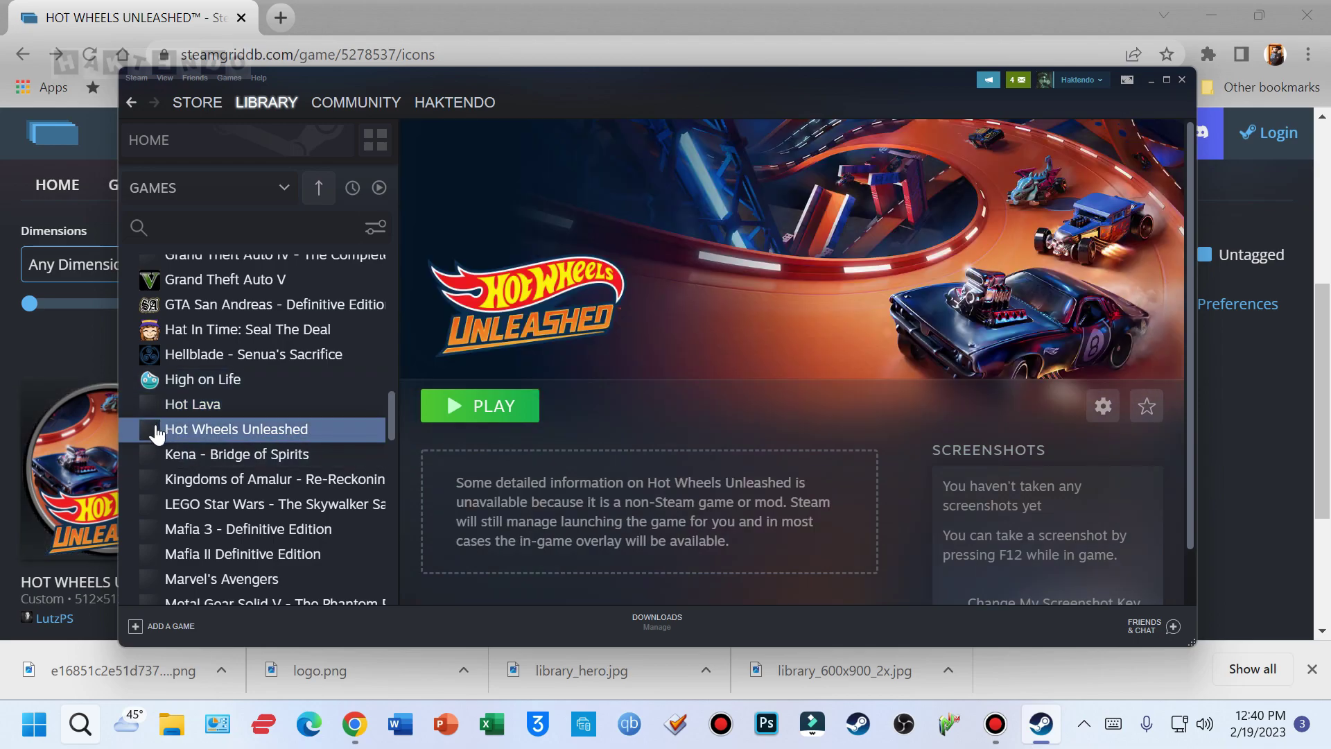
pyautogui.rightClick(236, 430)
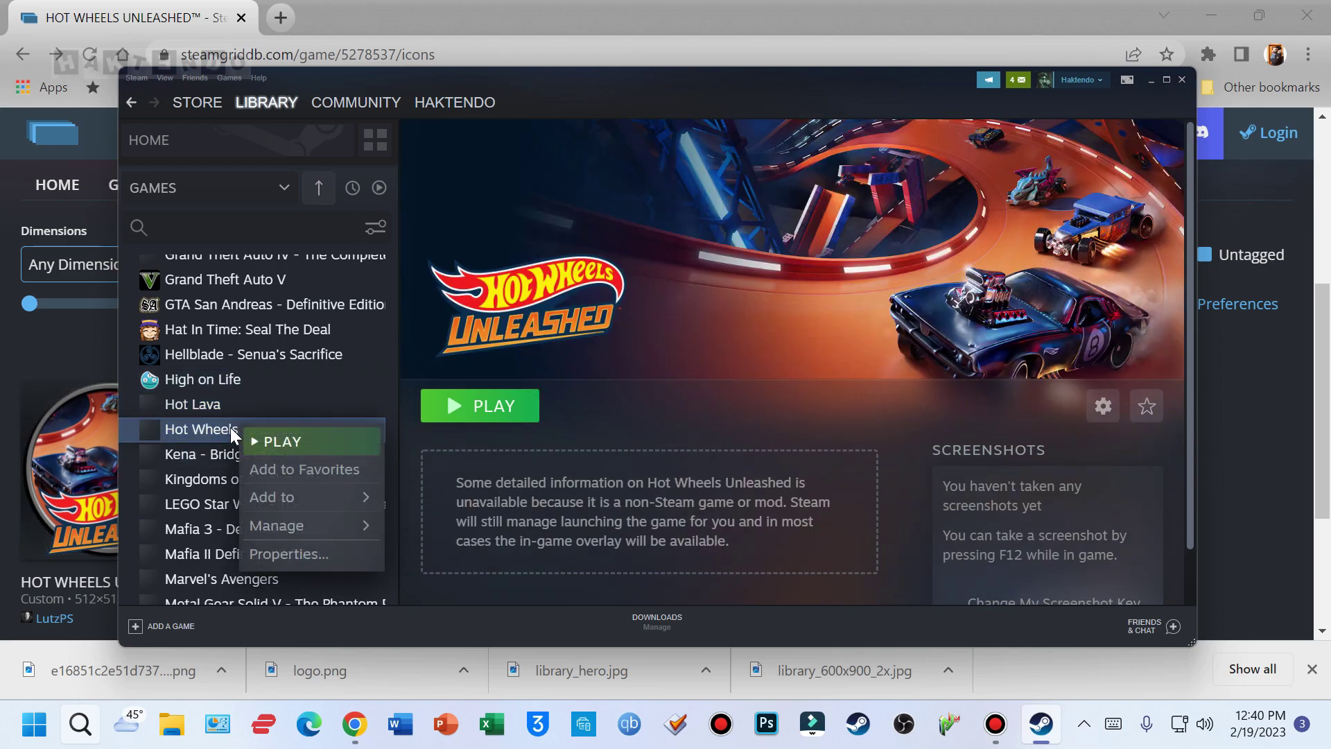
pyautogui.click(303, 554)
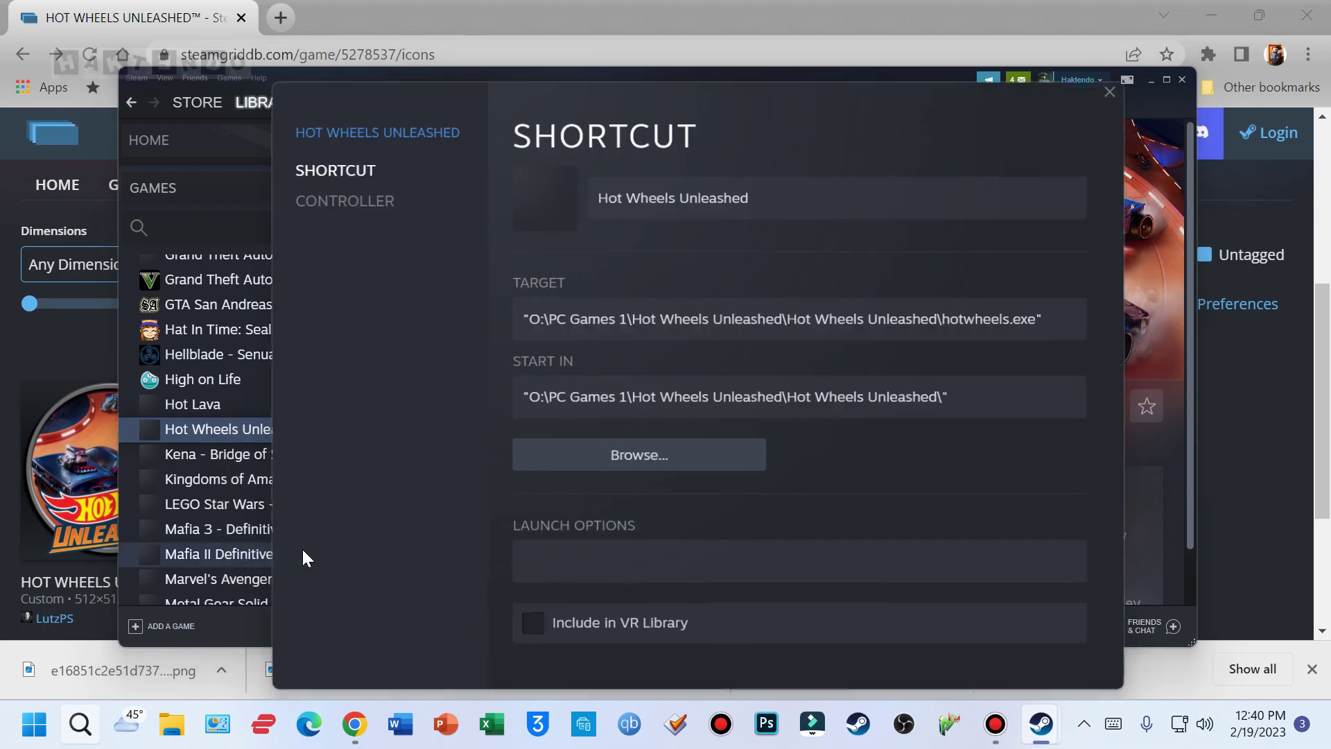
pyautogui.click(536, 192)
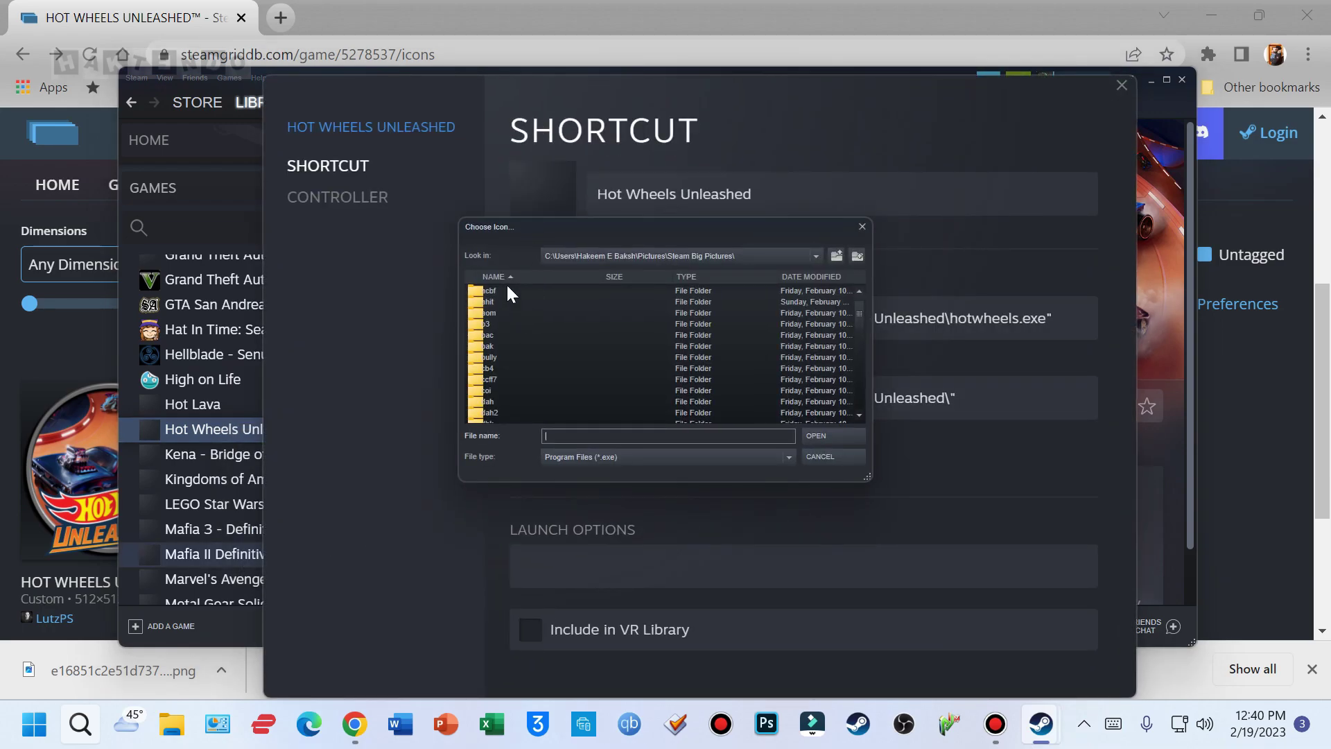
# Open the hwu folder in the icon chooser for Hot Wheels Unleashed
pyautogui.click(511, 348)
pyautogui.scroll(-2, 561, 374)
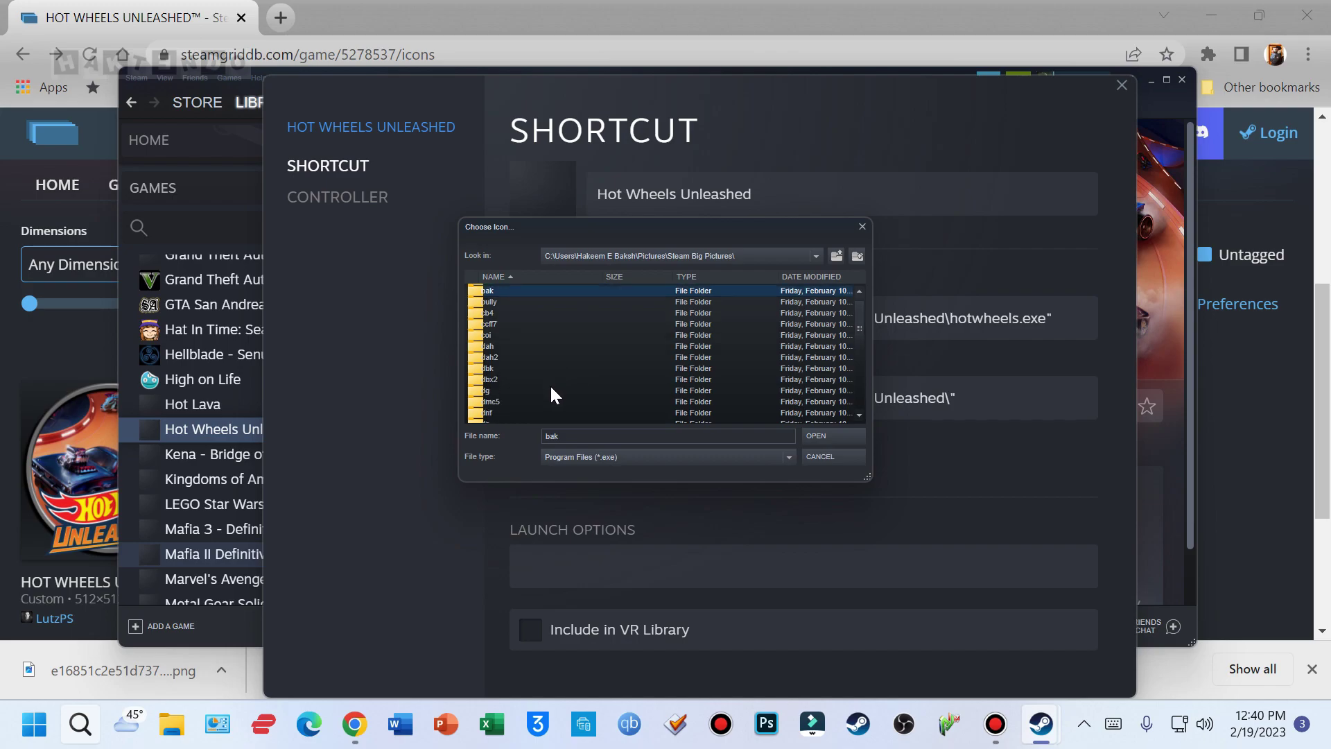
pyautogui.moveTo(866, 480); pyautogui.dragTo(881, 530)
pyautogui.click(522, 379)
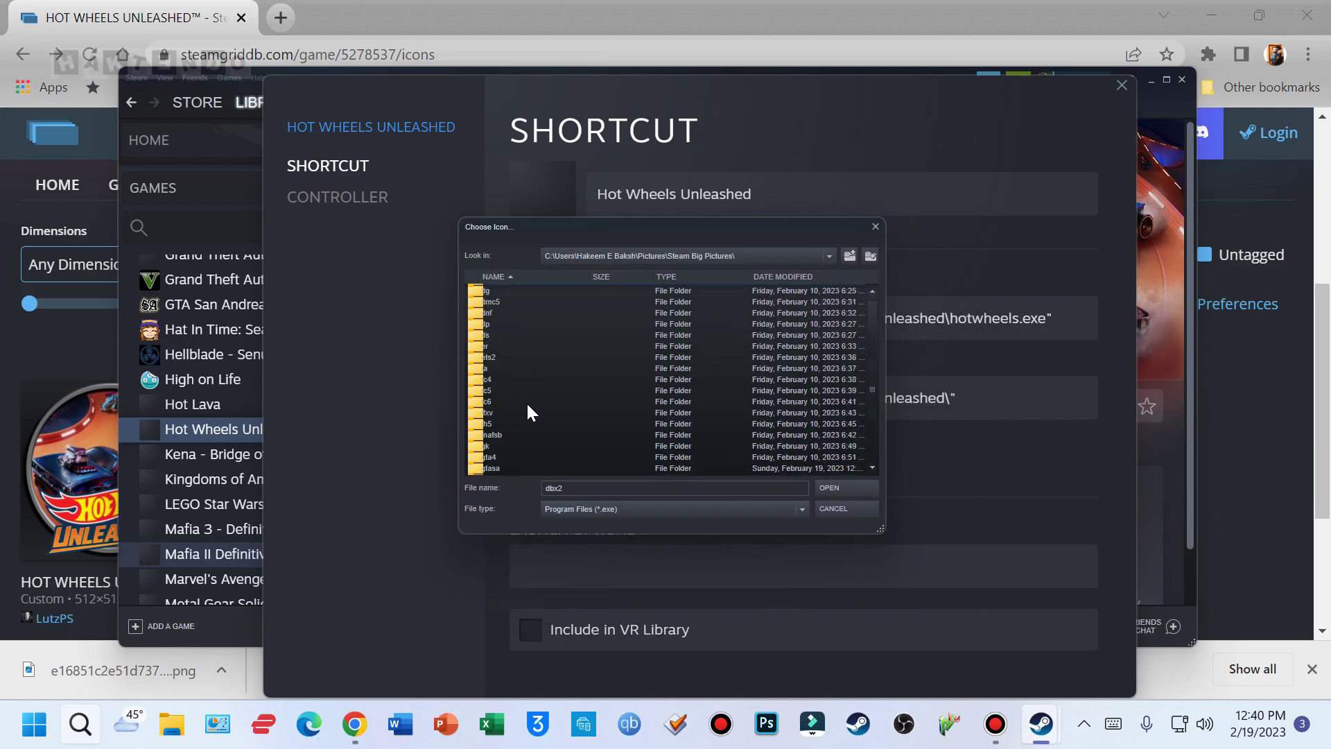
pyautogui.scroll(-2, 513, 434)
pyautogui.write('fa')
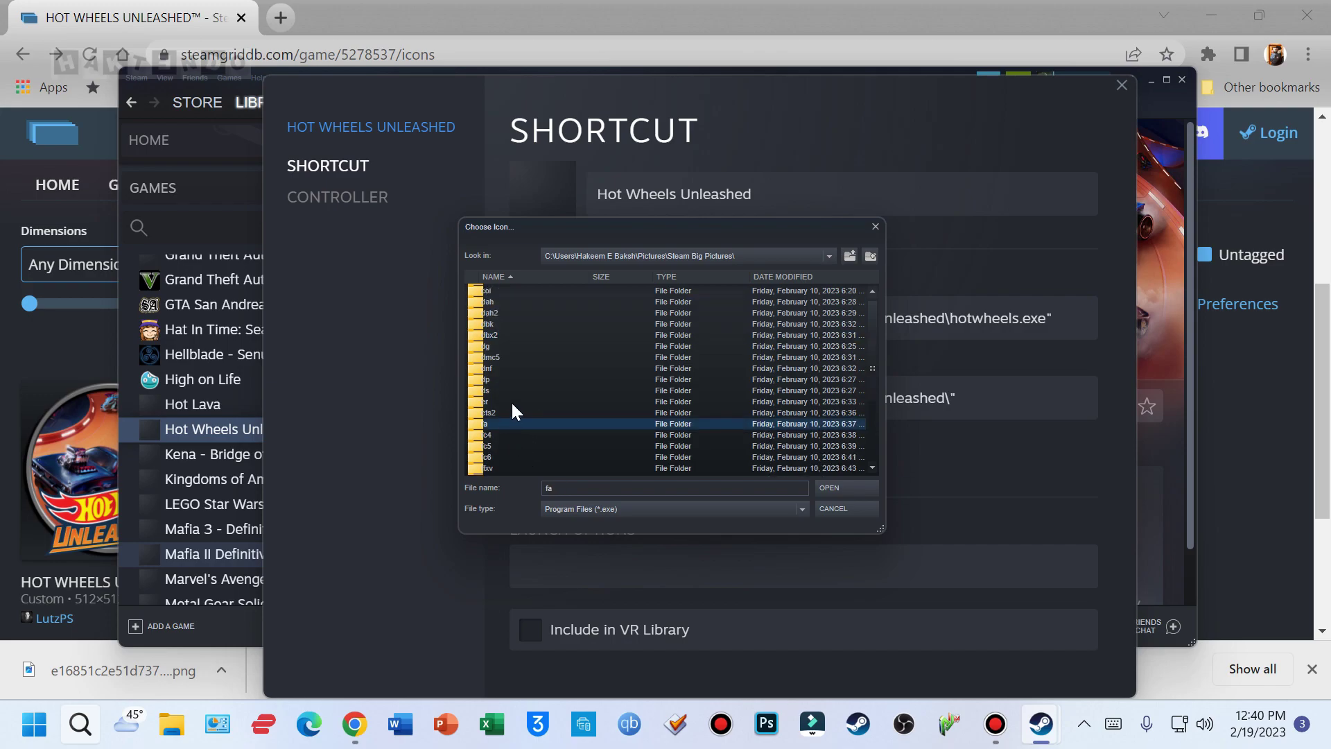
pyautogui.scroll(5, 561, 297)
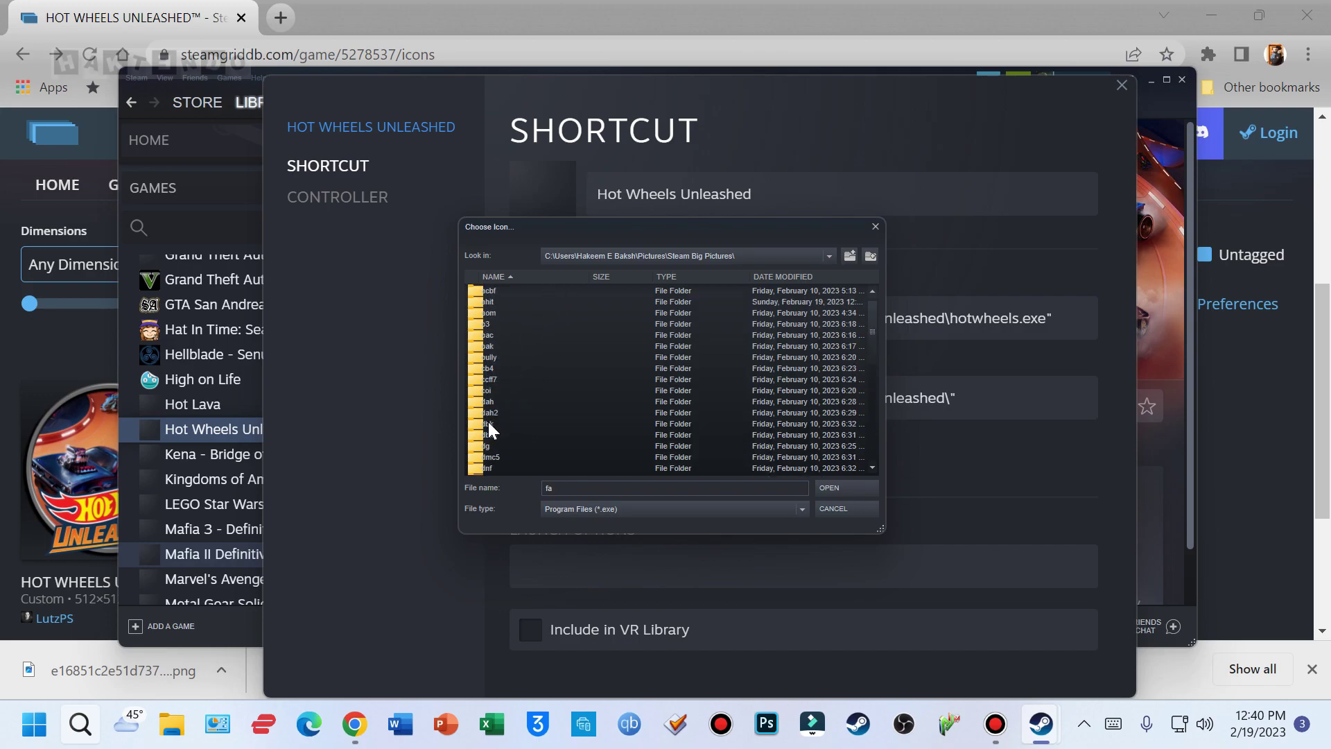
pyautogui.scroll(-4, 535, 409)
pyautogui.click(526, 452)
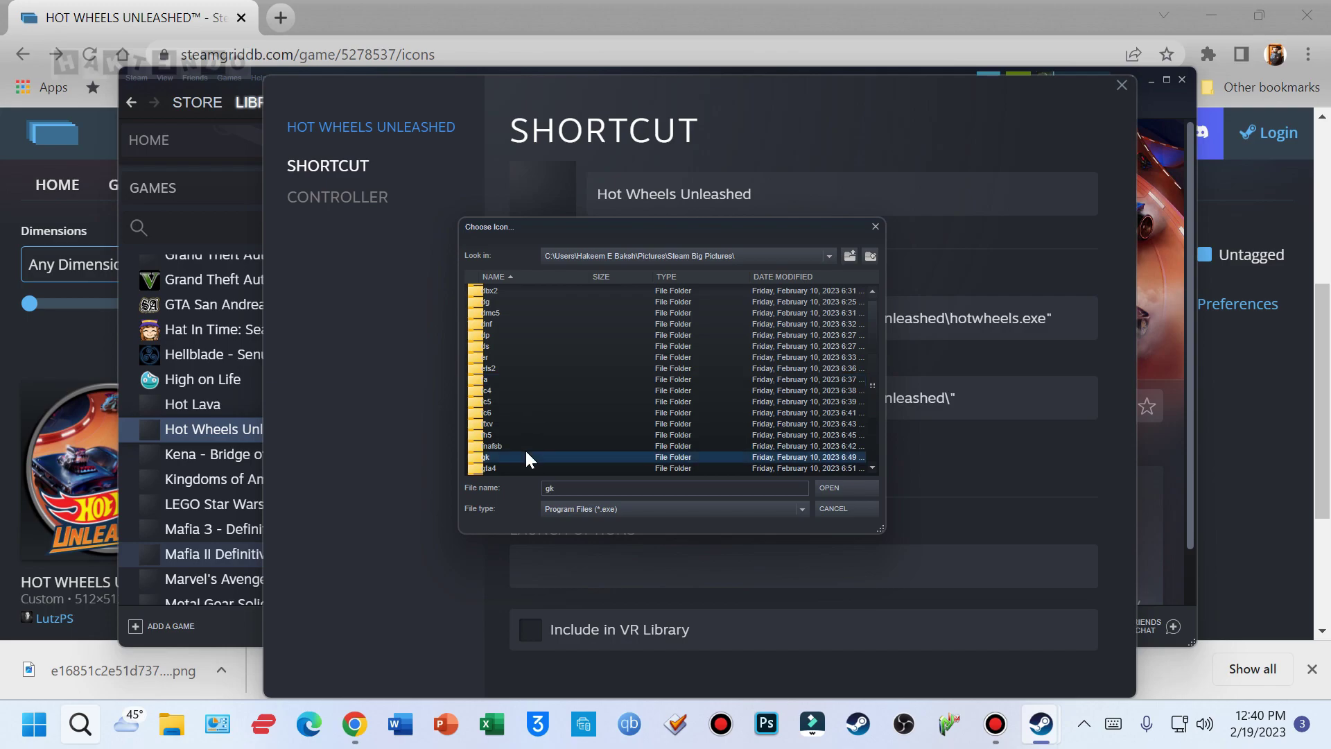
pyautogui.scroll(-3, 522, 449)
pyautogui.click(514, 446)
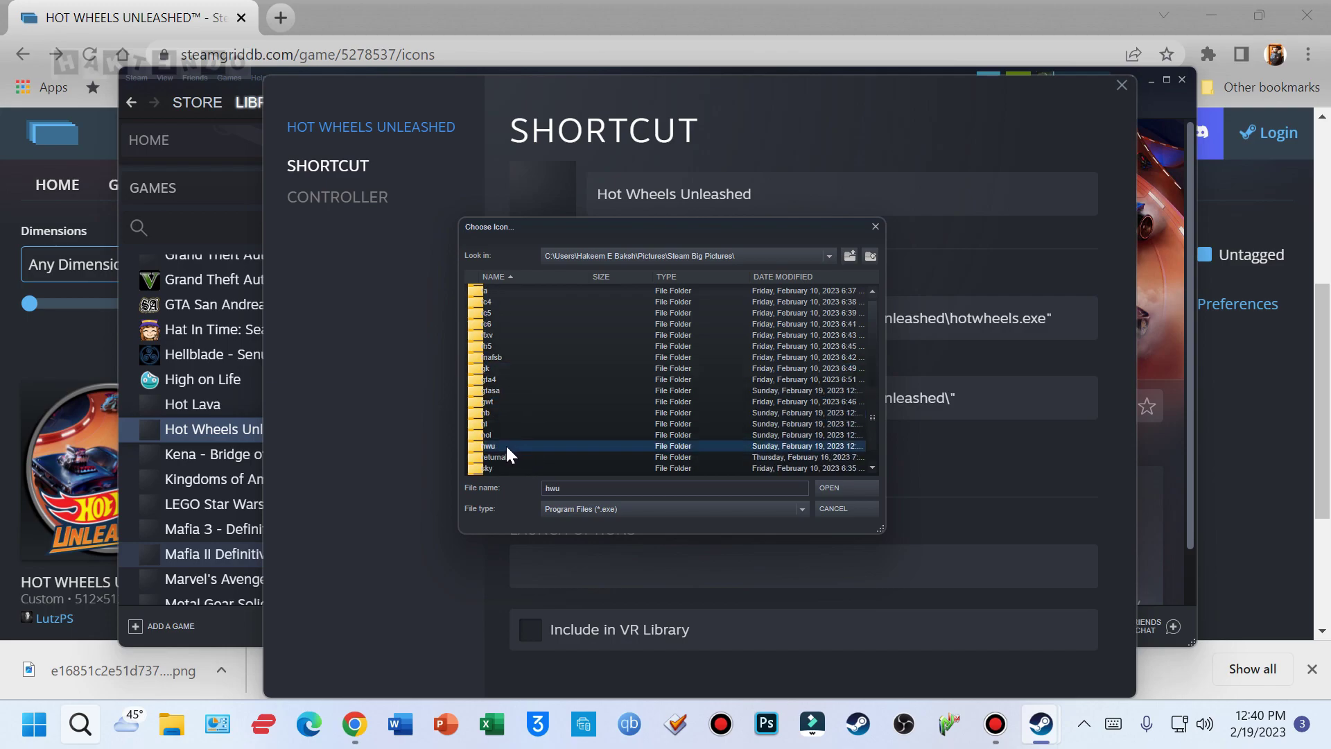
pyautogui.doubleClick(508, 444)
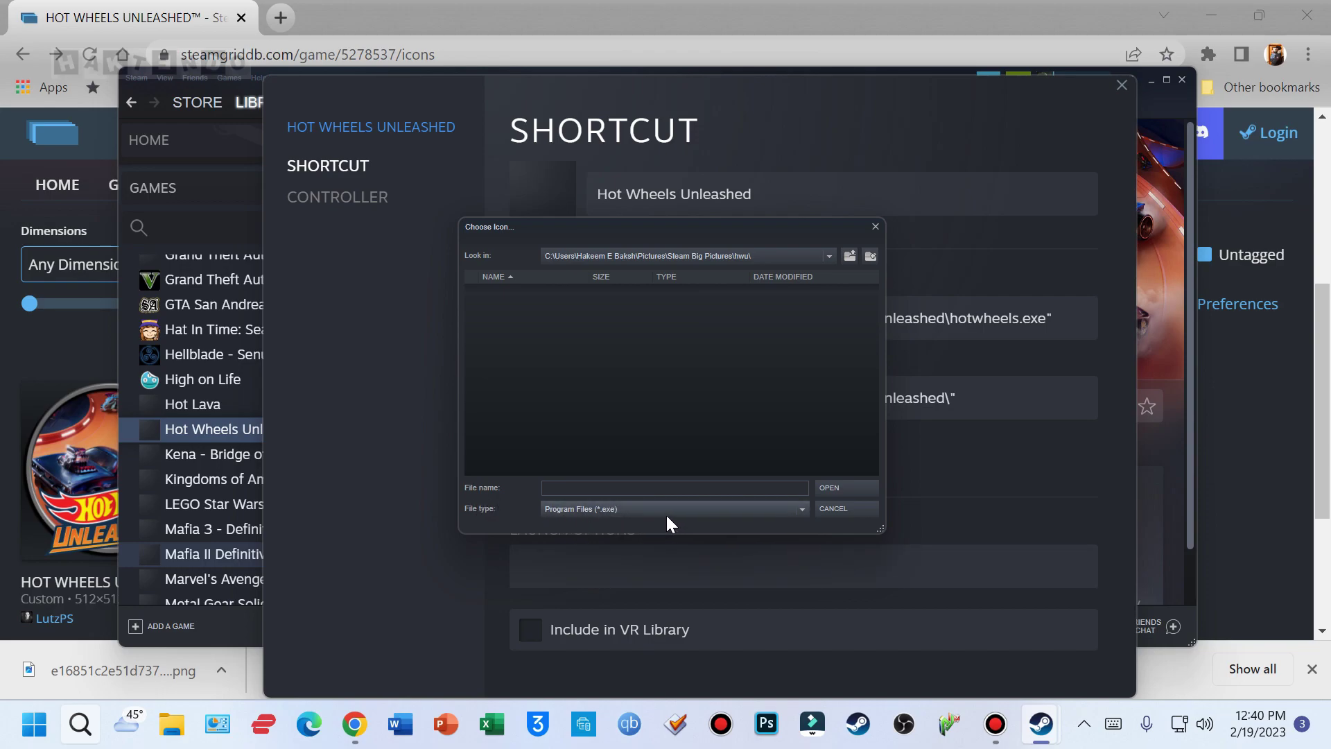
# Show all file types and set the PNG file starting with e16851c2e51d737 as the Hot Wheels Unleashed icon
pyautogui.click(782, 509)
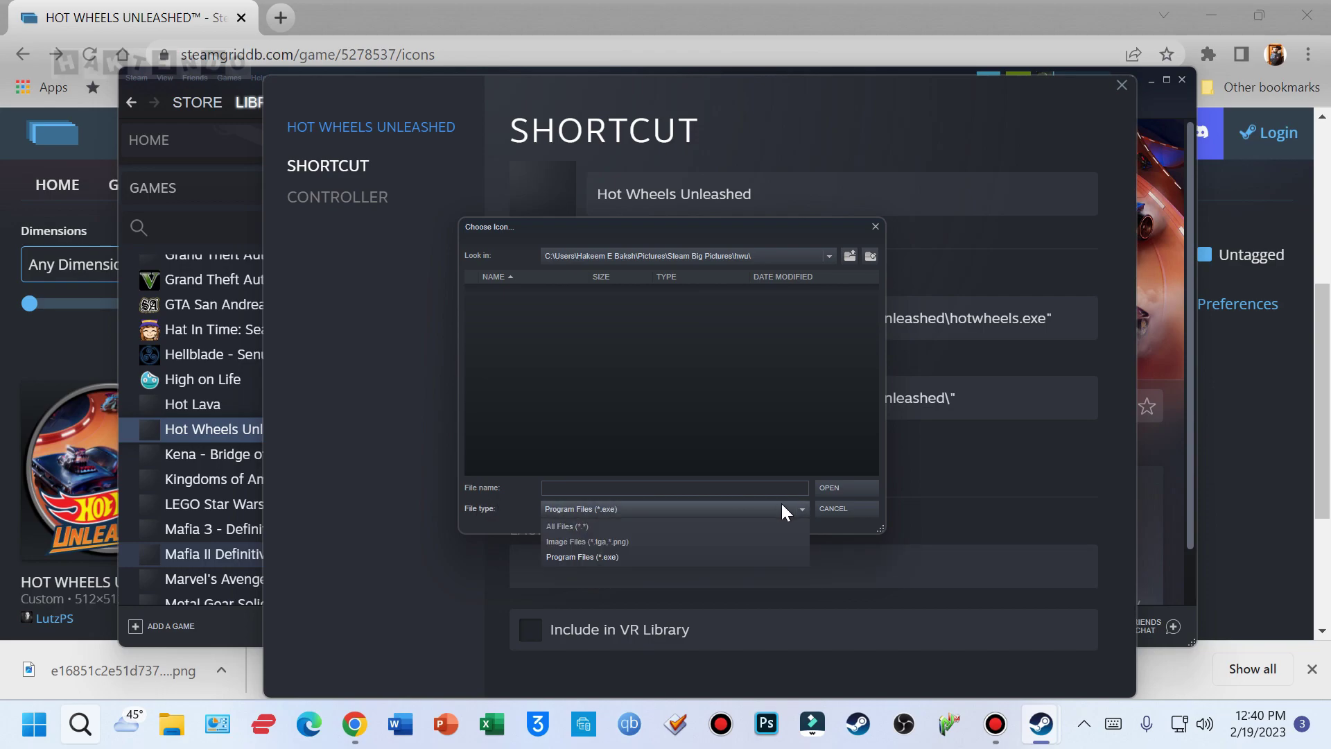
pyautogui.click(568, 527)
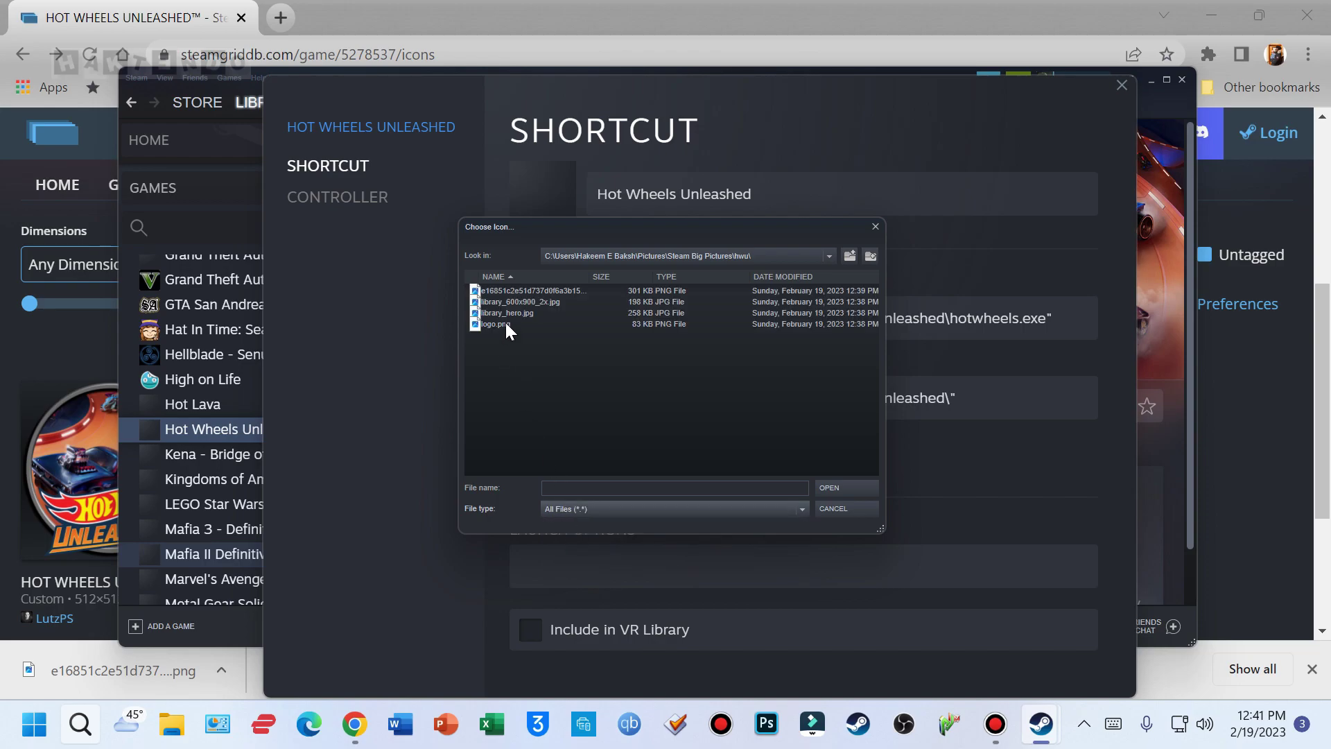
pyautogui.click(563, 289)
pyautogui.doubleClick(563, 289)
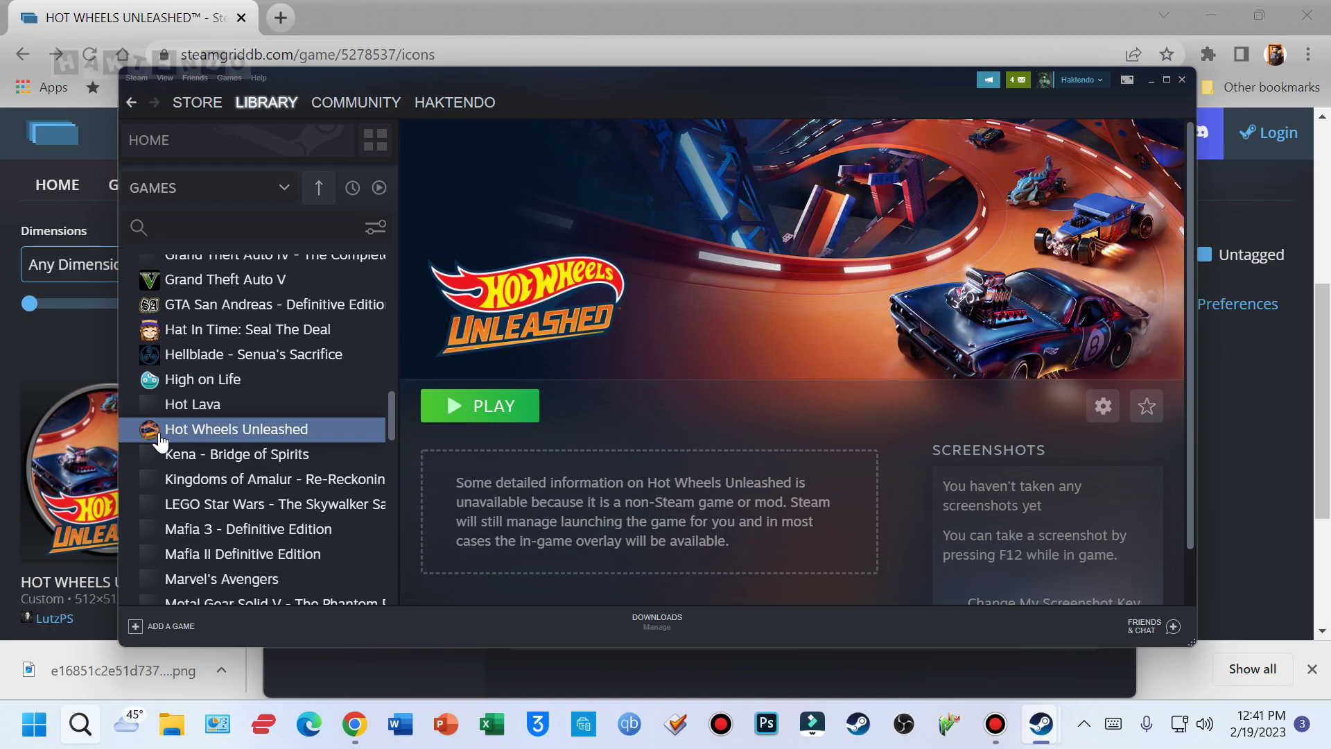
# Open the icon chooser in the shortcut properties of Hot Lava
pyautogui.click(221, 406)
pyautogui.rightClick(225, 406)
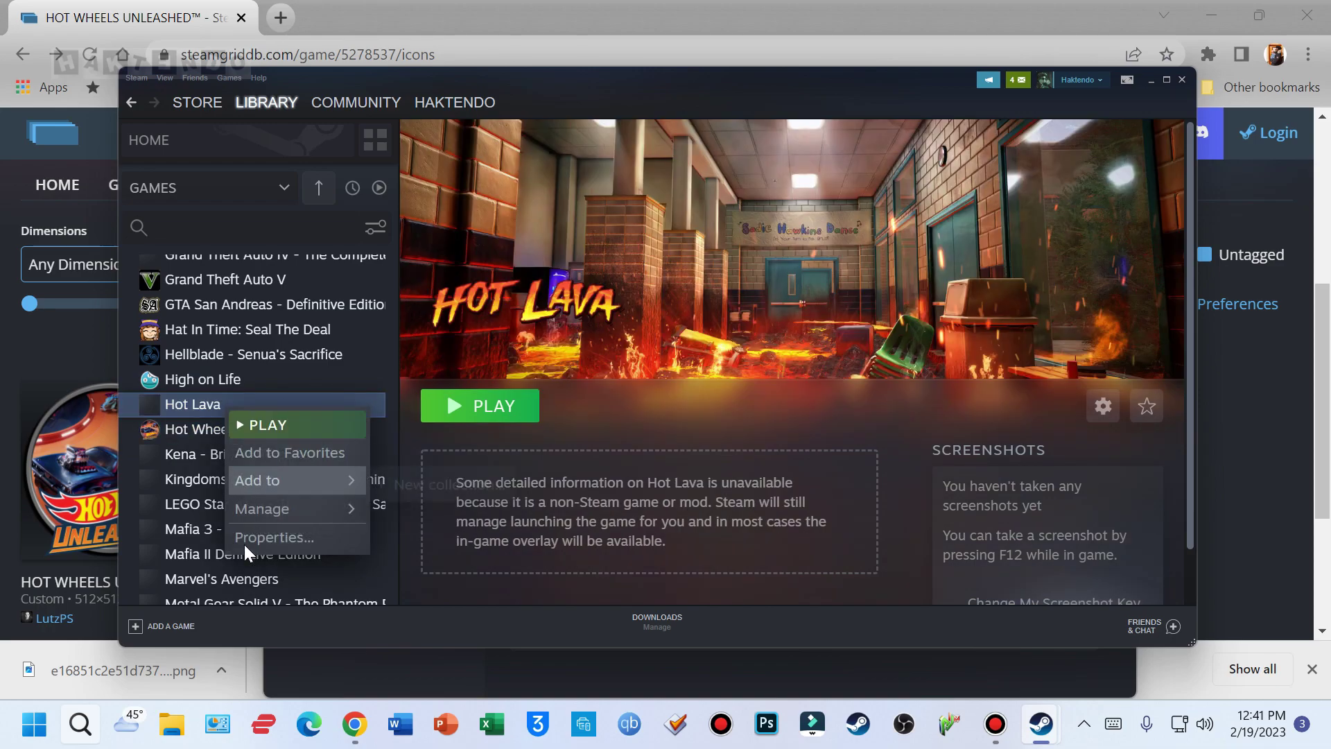
pyautogui.click(297, 543)
pyautogui.click(556, 187)
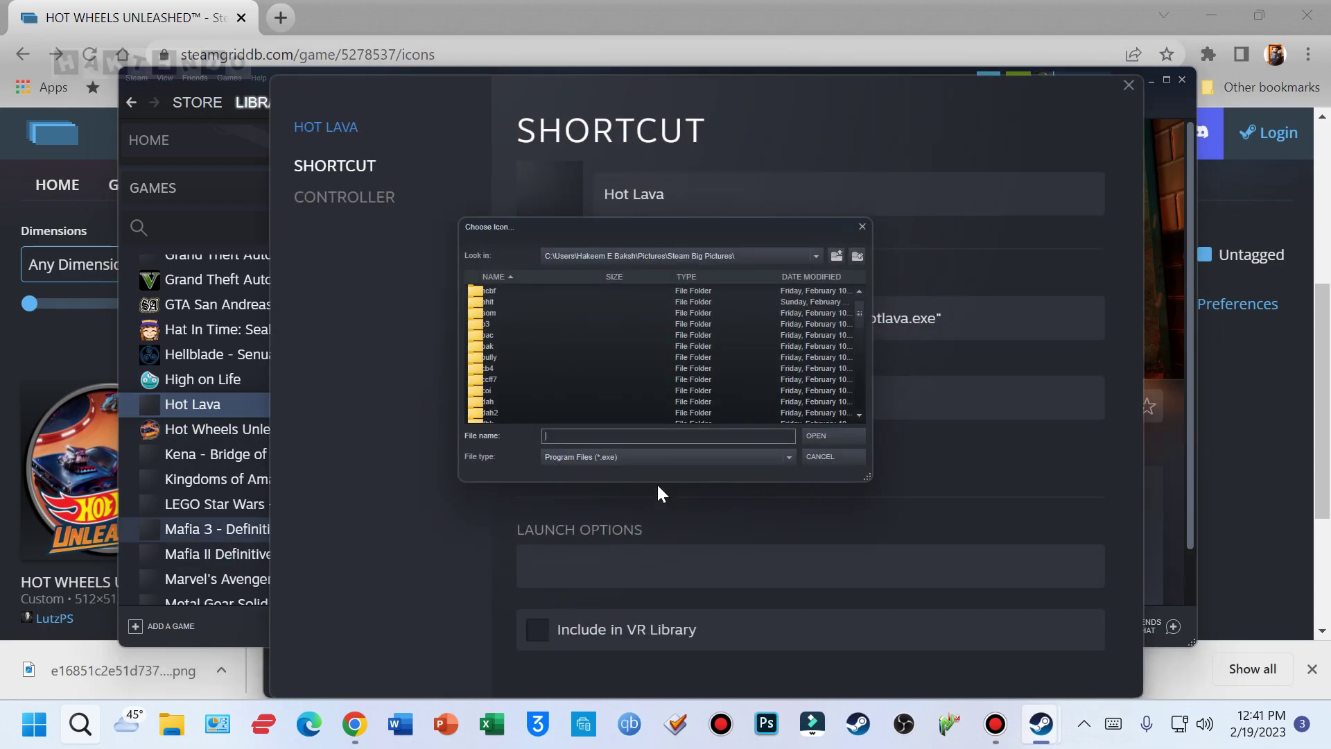
# Set the ICO file from the hl folder as the Hot Lava icon, with all file types shown
pyautogui.click(480, 380)
pyautogui.scroll(-5, 501, 385)
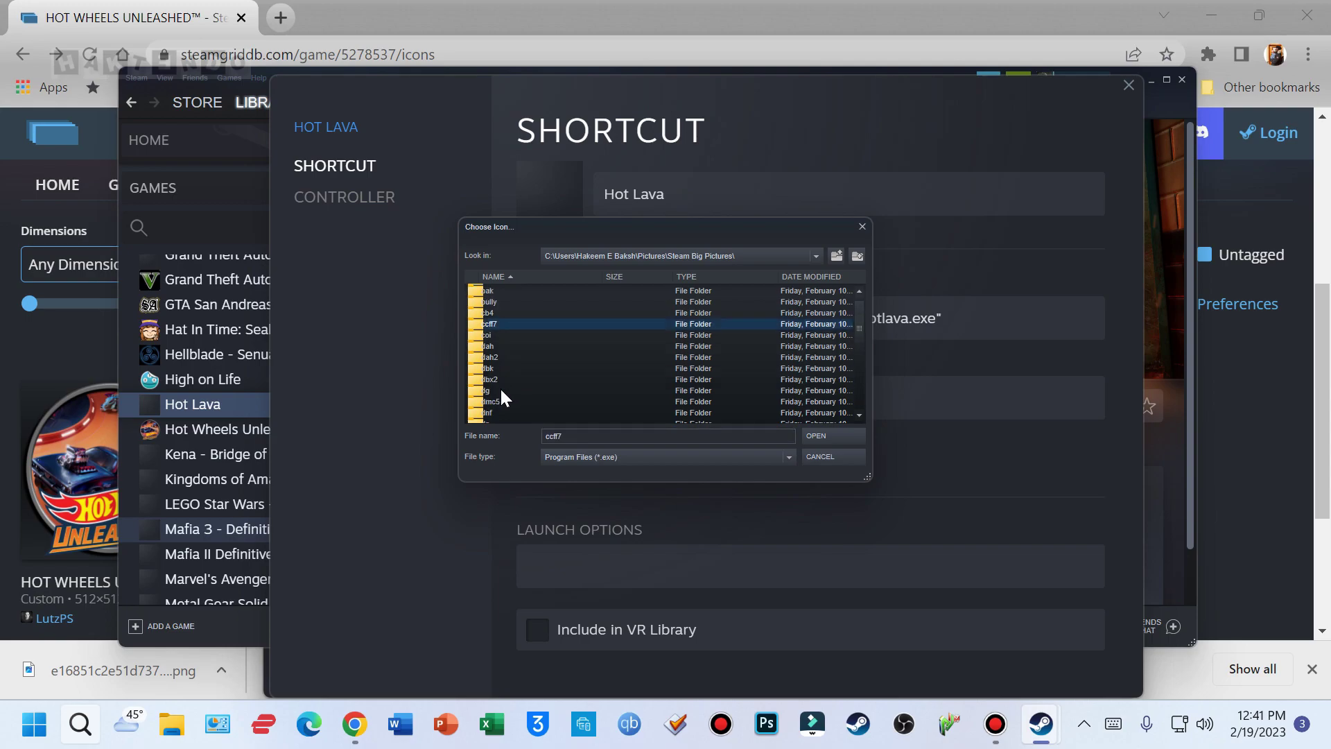
pyautogui.scroll(-4, 497, 402)
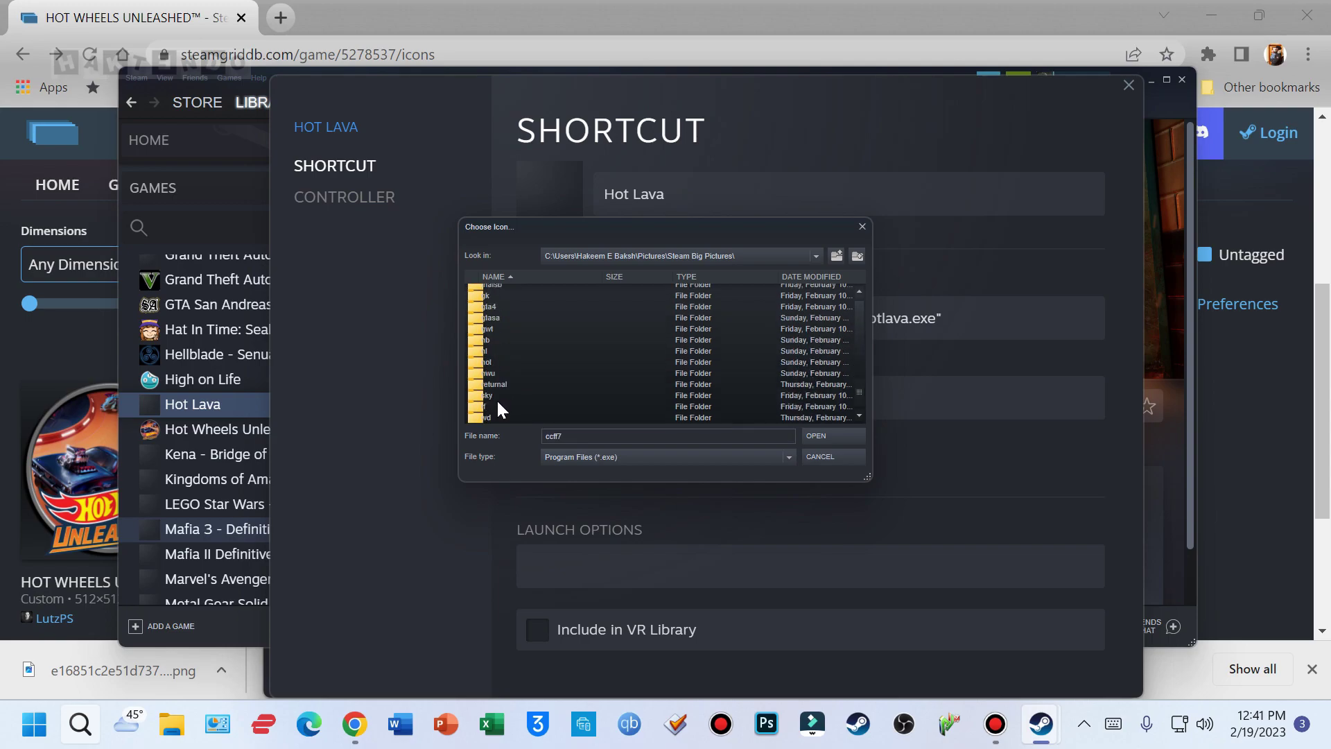
pyautogui.click(487, 362)
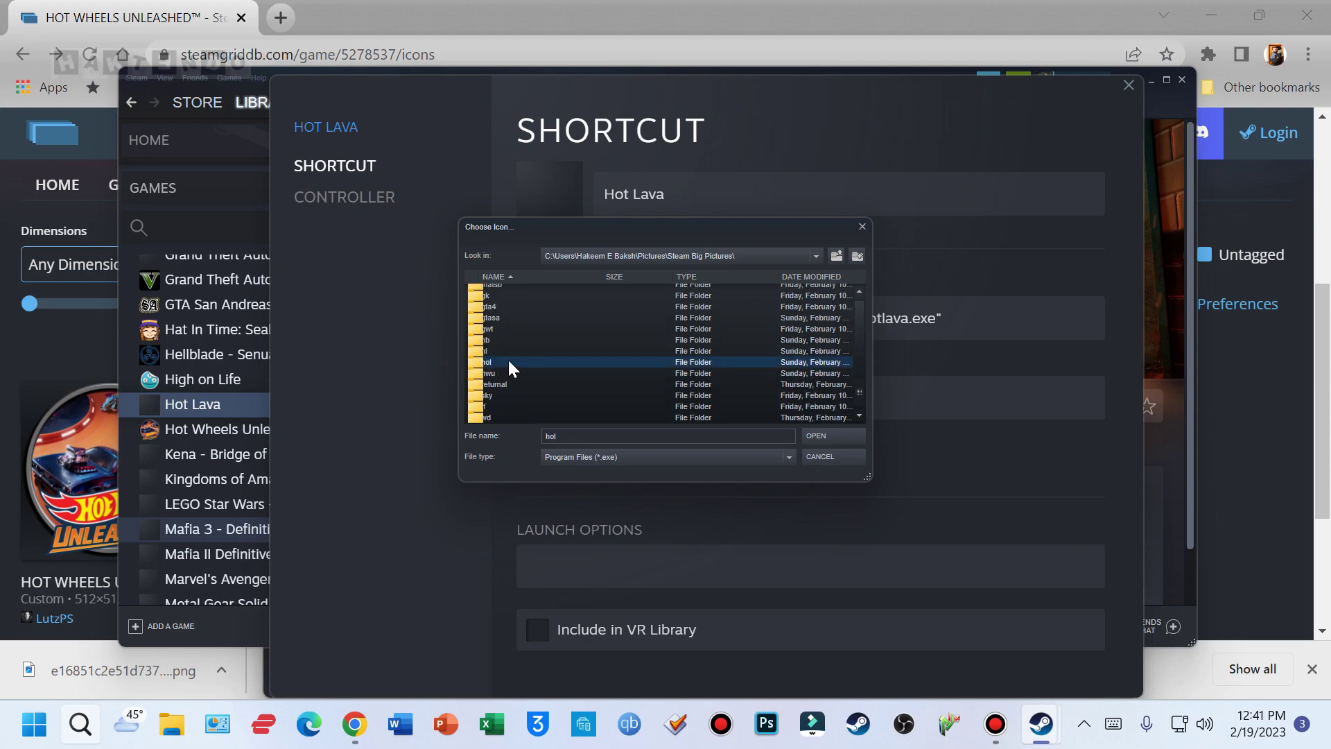
pyautogui.doubleClick(513, 351)
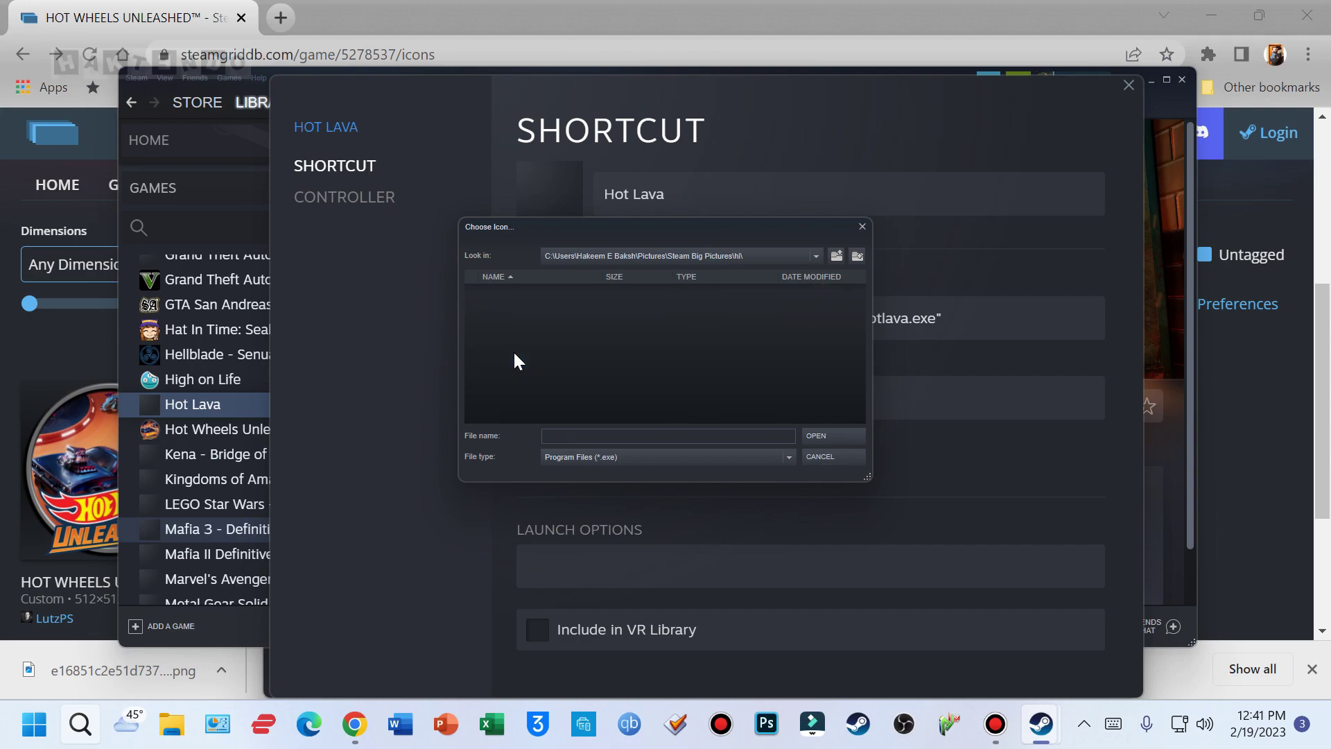
pyautogui.click(690, 455)
pyautogui.click(648, 473)
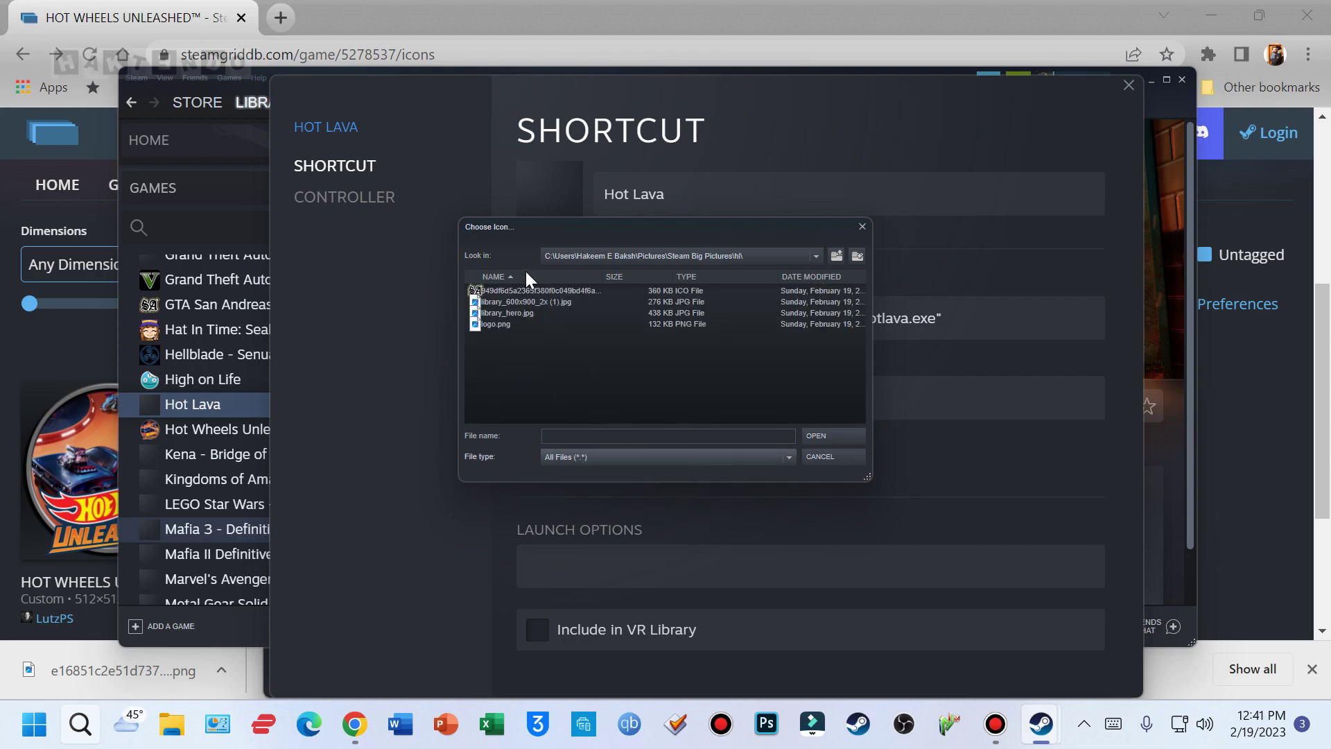
pyautogui.doubleClick(530, 290)
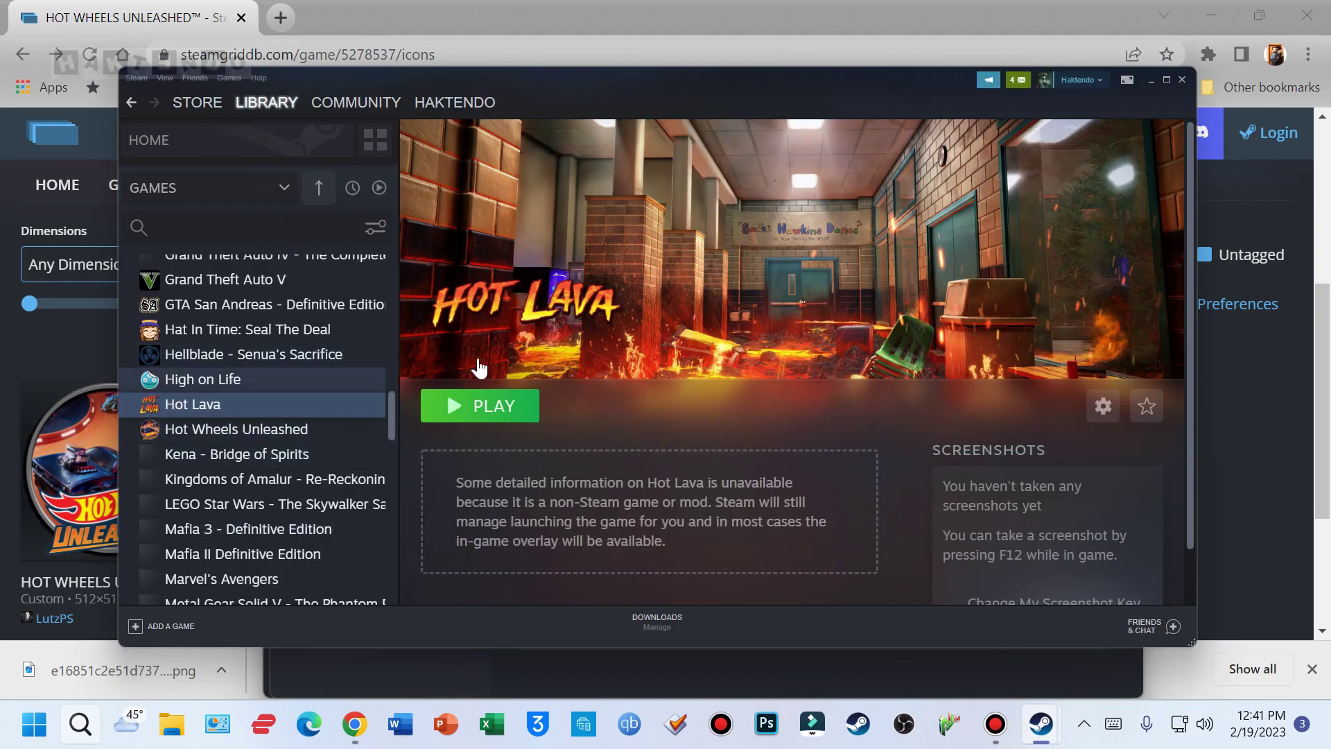
# Return to the library home page and switch Steam to Big Picture mode
pyautogui.click(291, 113)
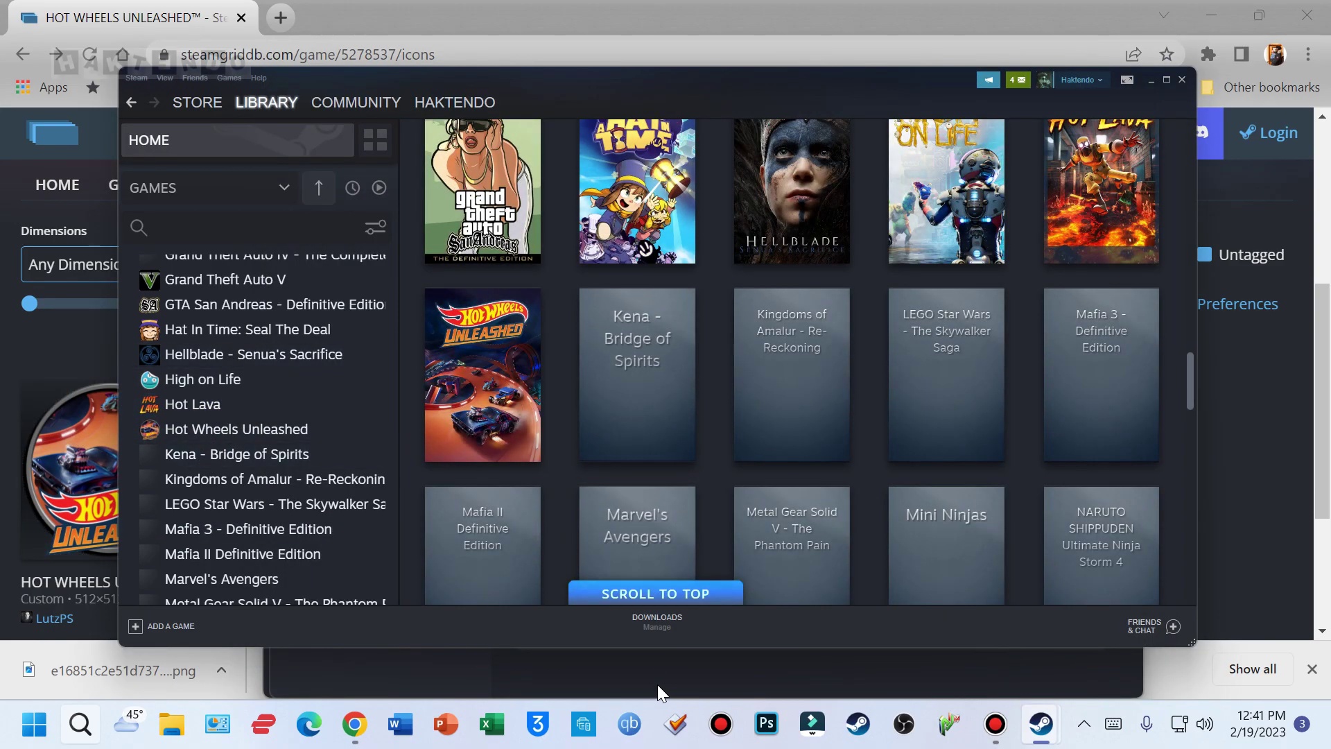
pyautogui.scroll(15, 879, 444)
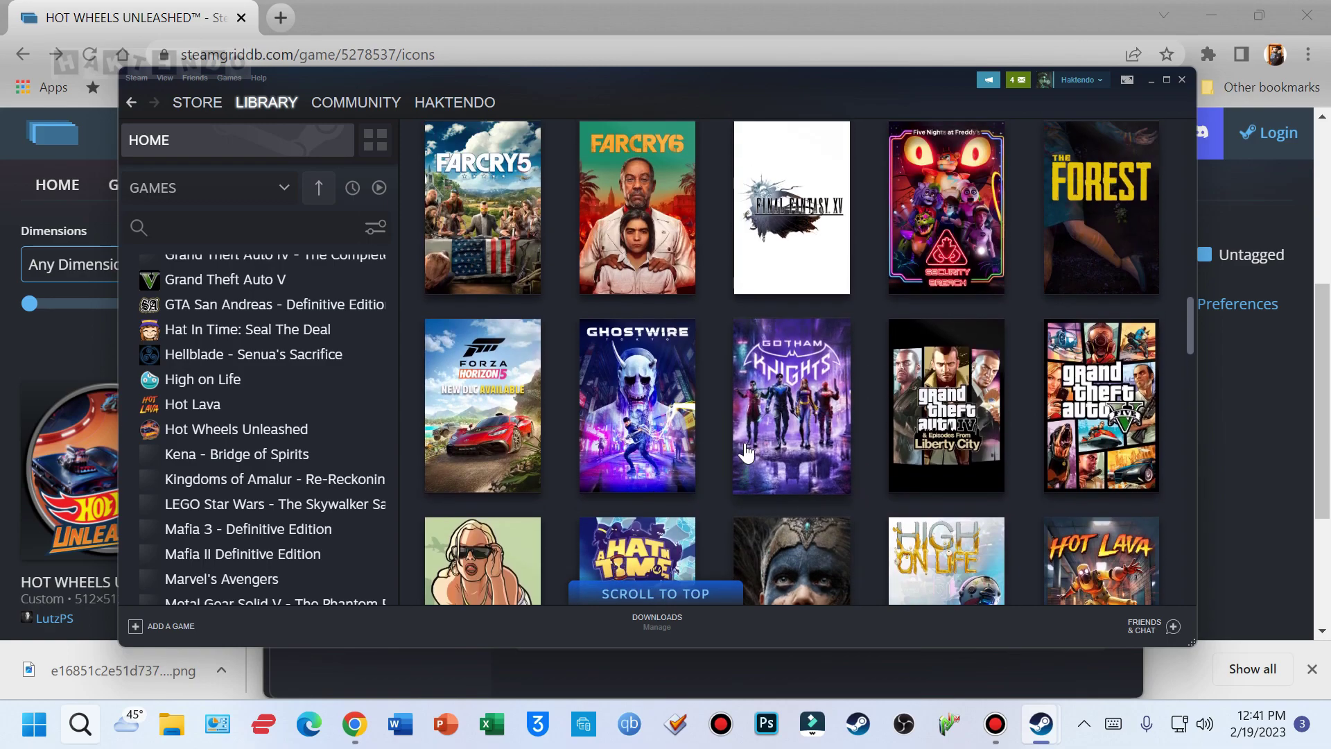
pyautogui.scroll(10, 714, 458)
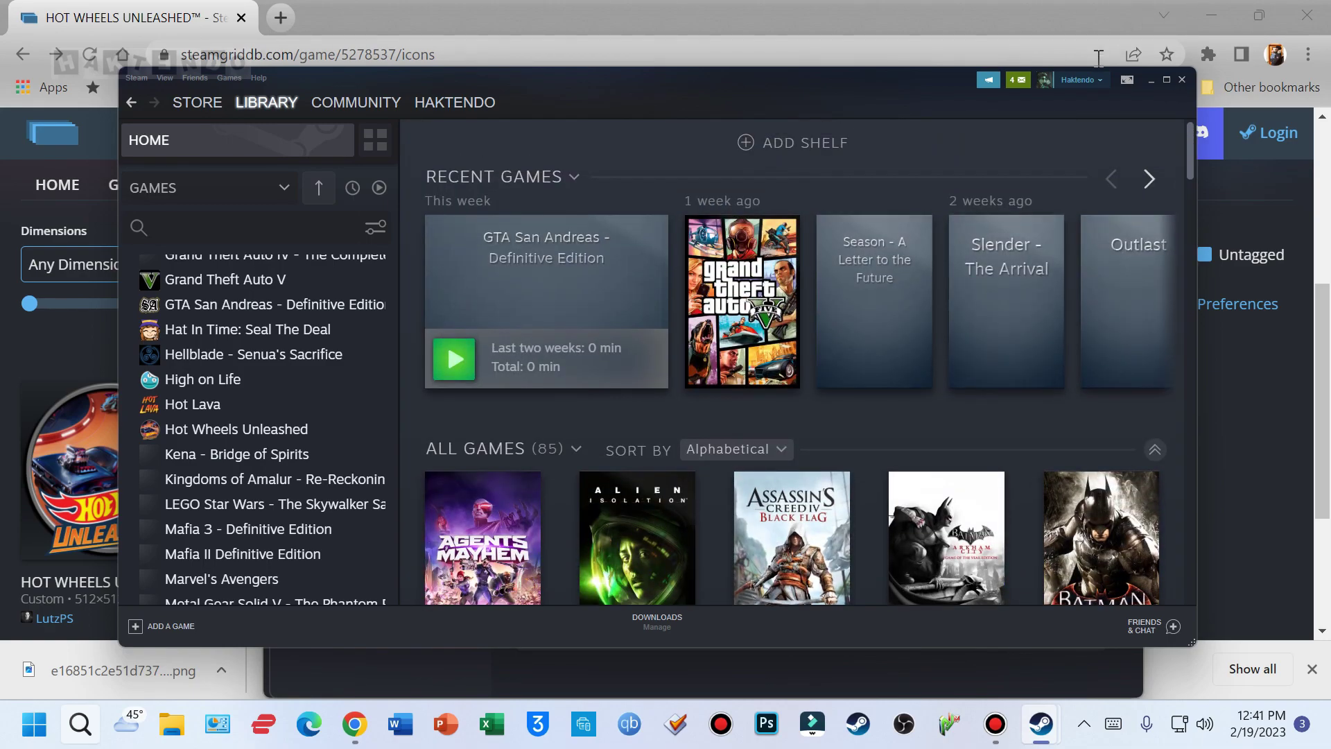
pyautogui.click(1126, 81)
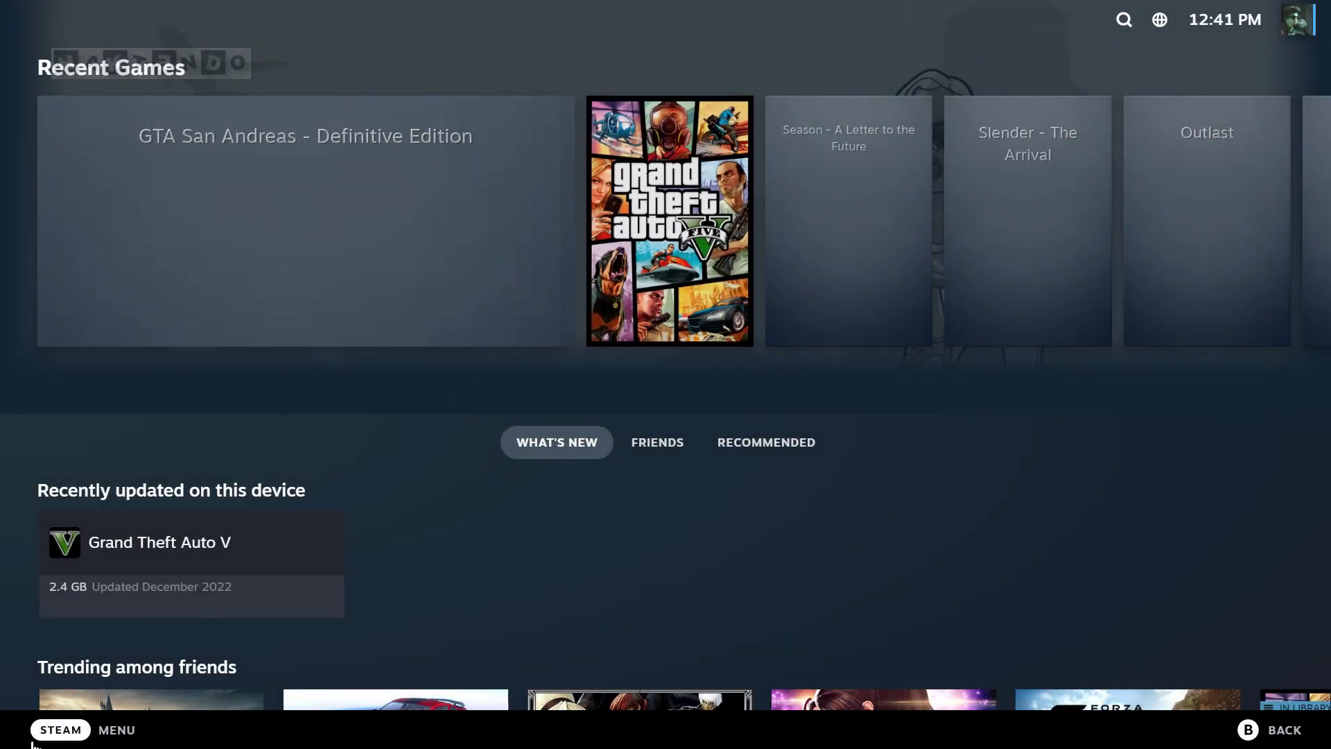
# Open the Big Picture library and browse the non-Steam games to the Hot Wheels Unleashed tile
pyautogui.click(42, 735)
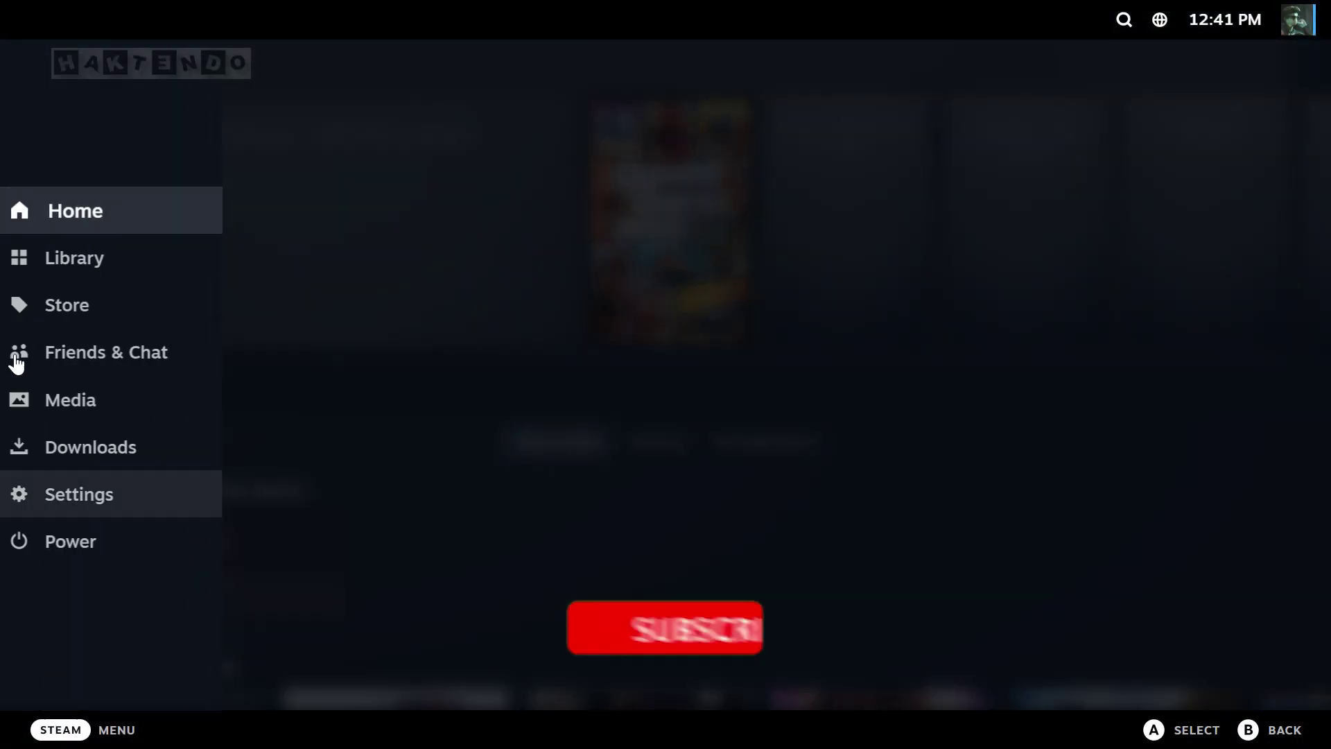
pyautogui.click(164, 266)
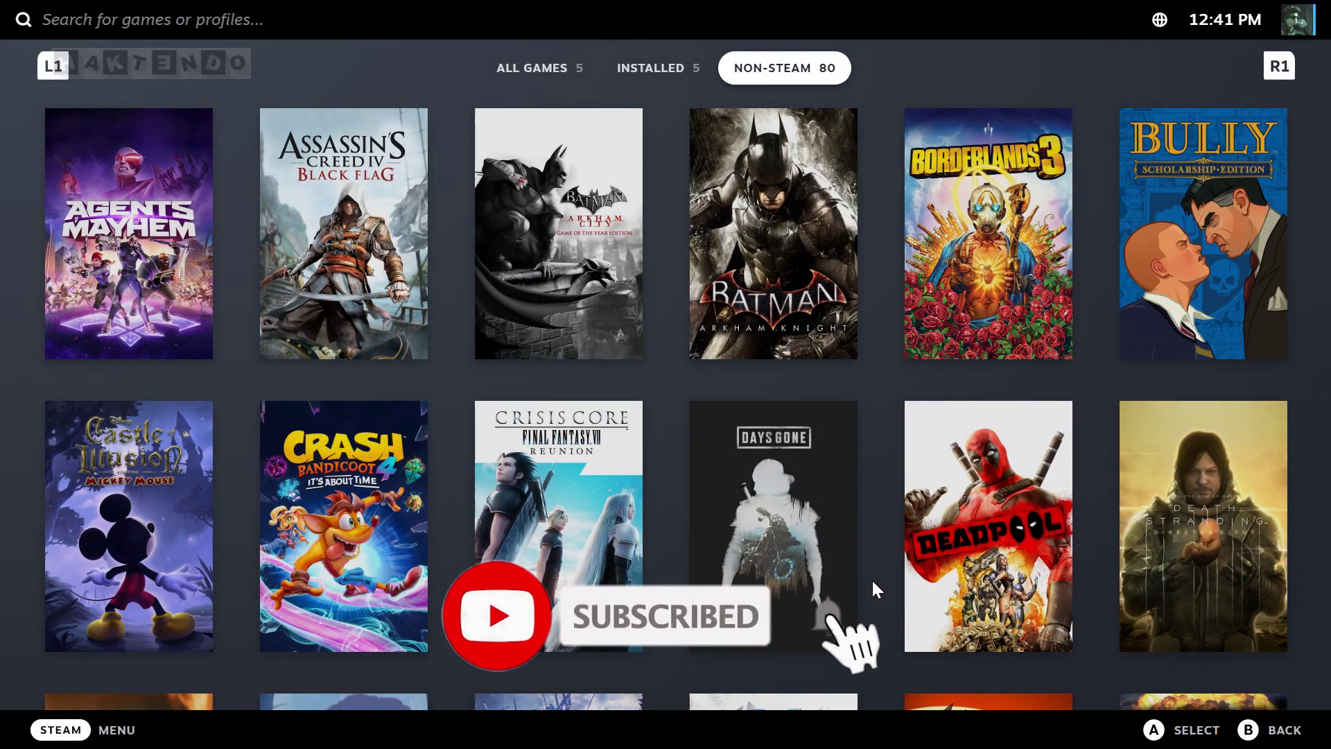
pyautogui.scroll(-5, 875, 565)
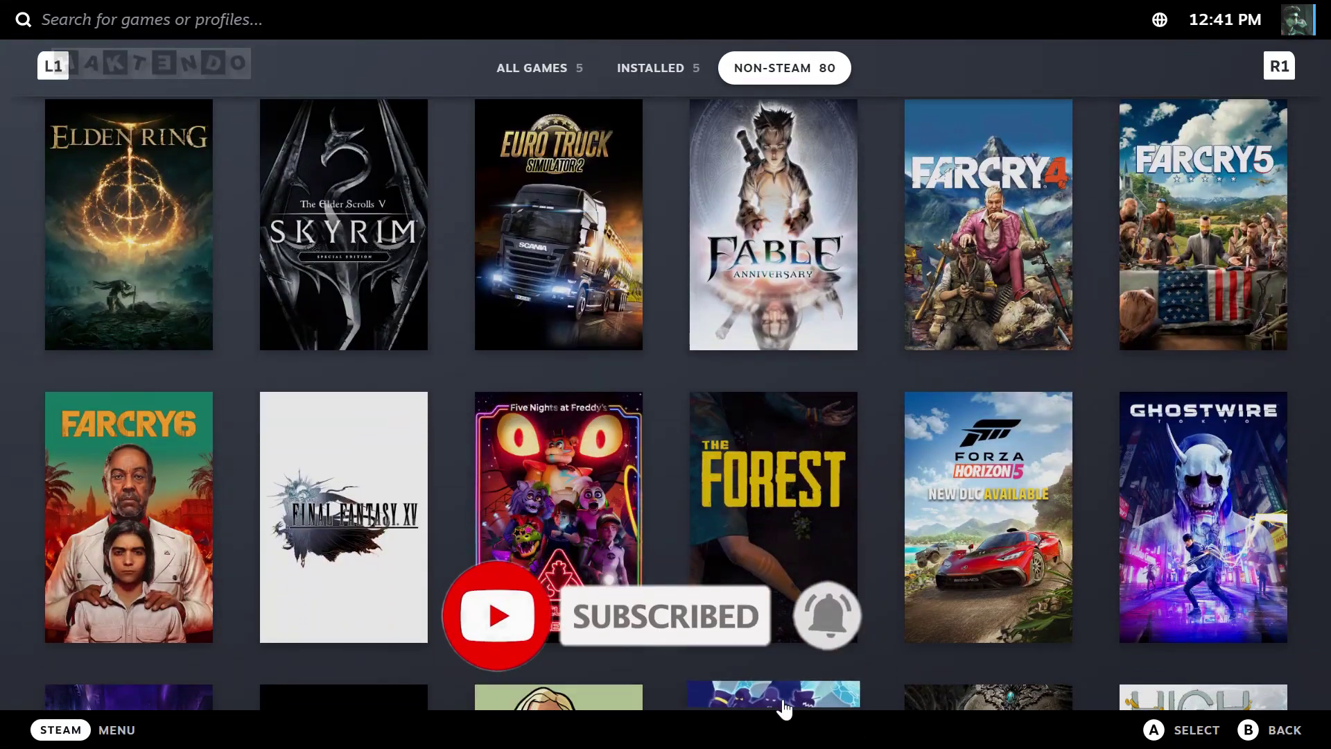
pyautogui.scroll(-5, 782, 686)
pyautogui.scroll(1, 555, 575)
pyautogui.press('Left')
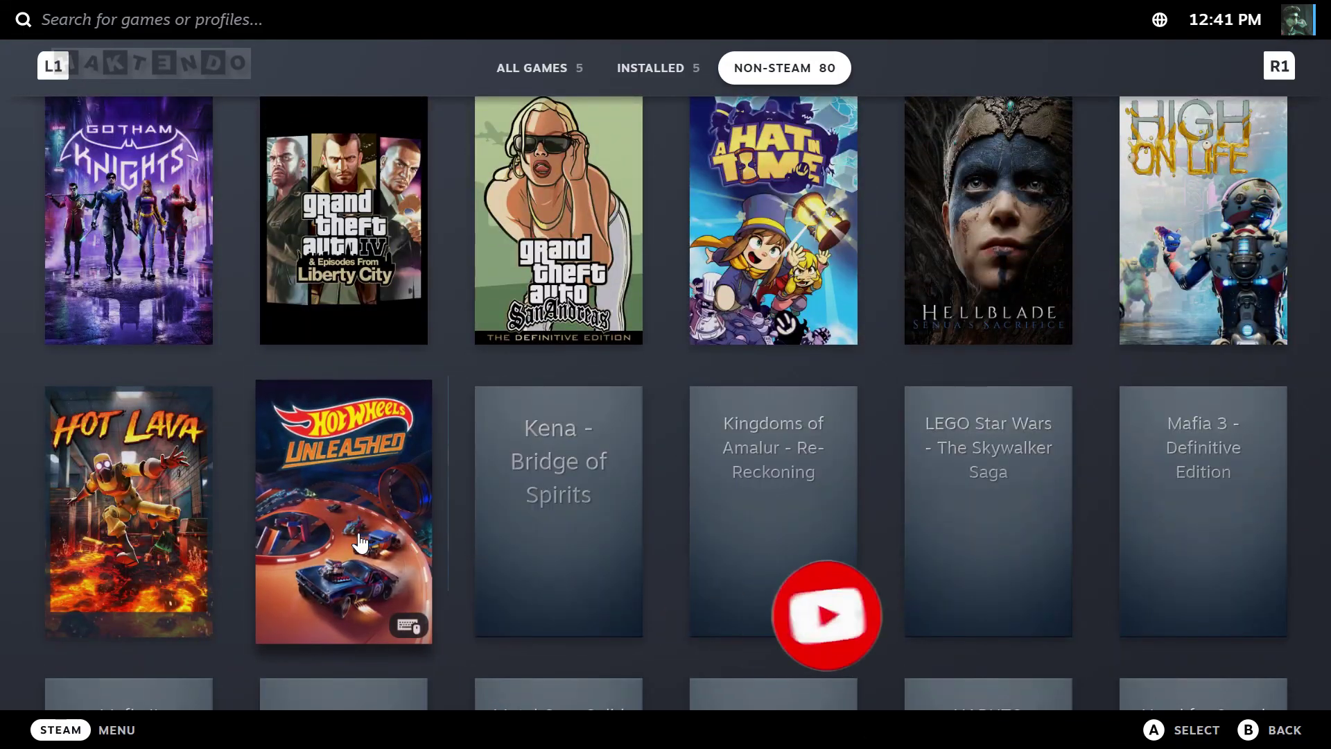